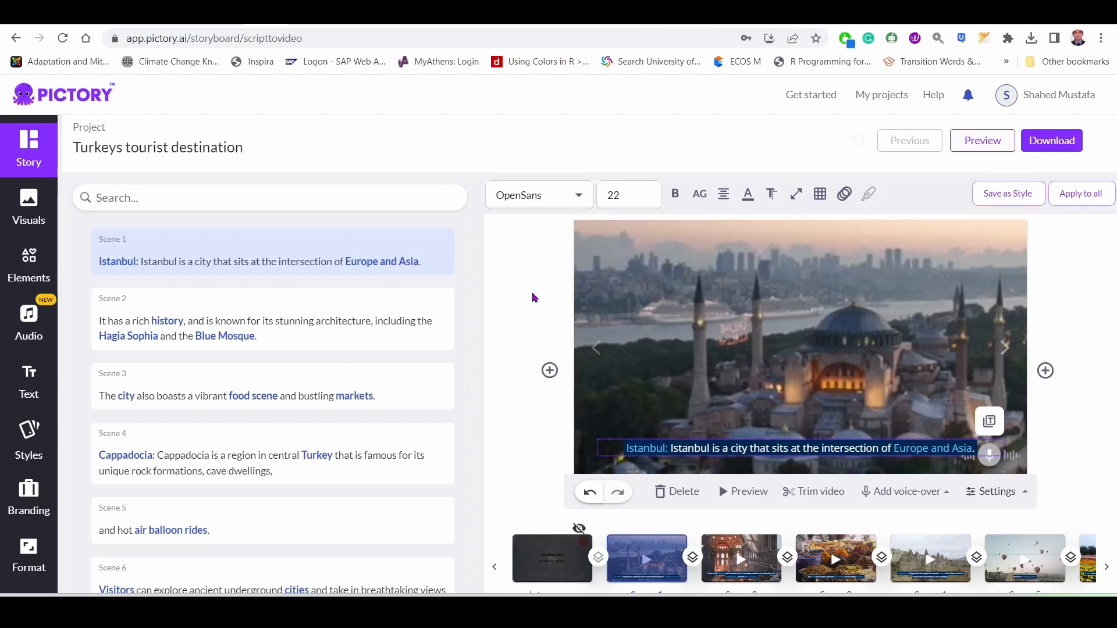
left_click(533, 296)
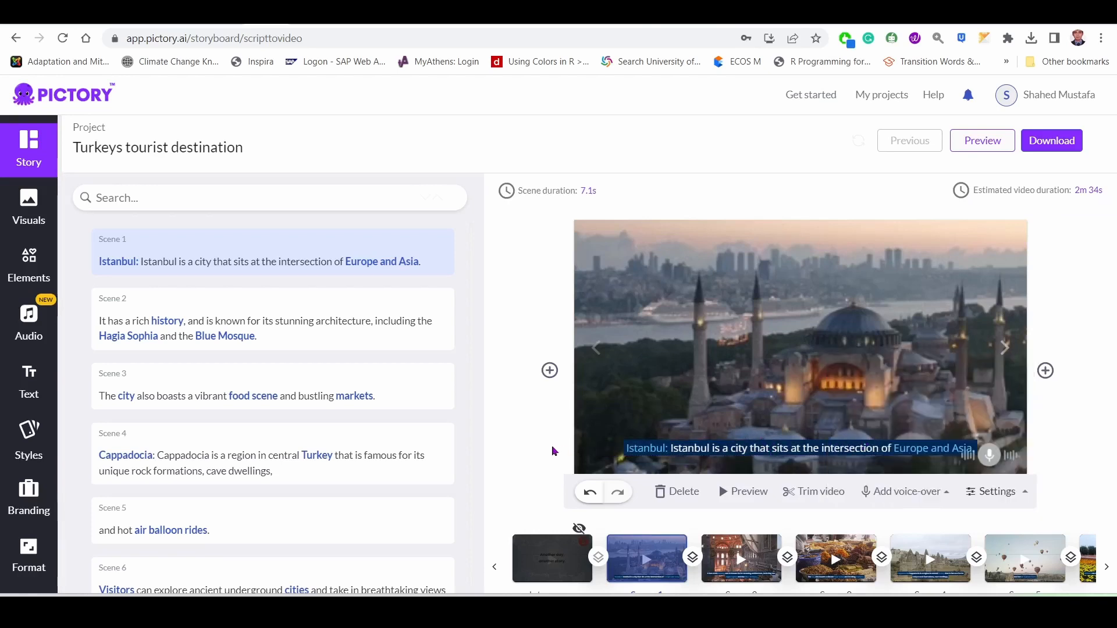
left_click(1014, 492)
left_click(704, 449)
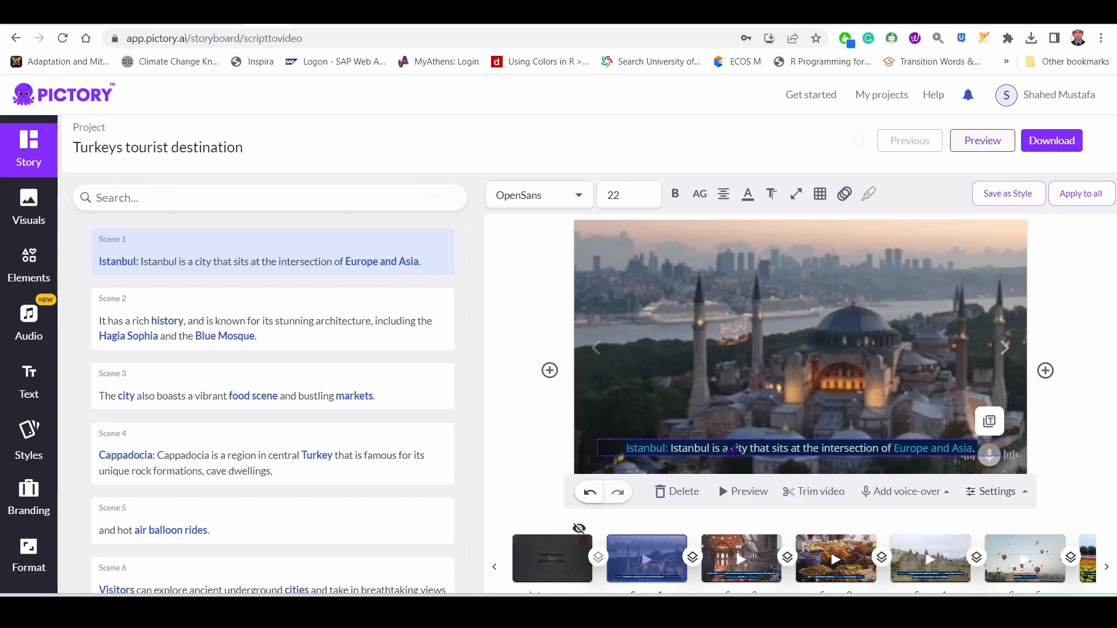
left_click(535, 428)
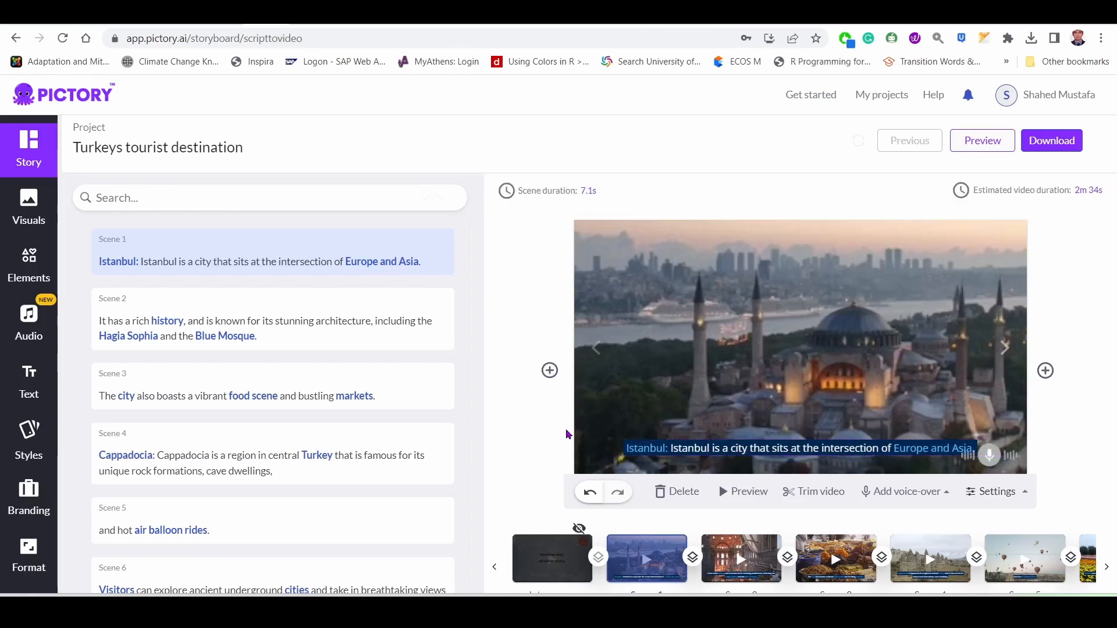
left_click(771, 450)
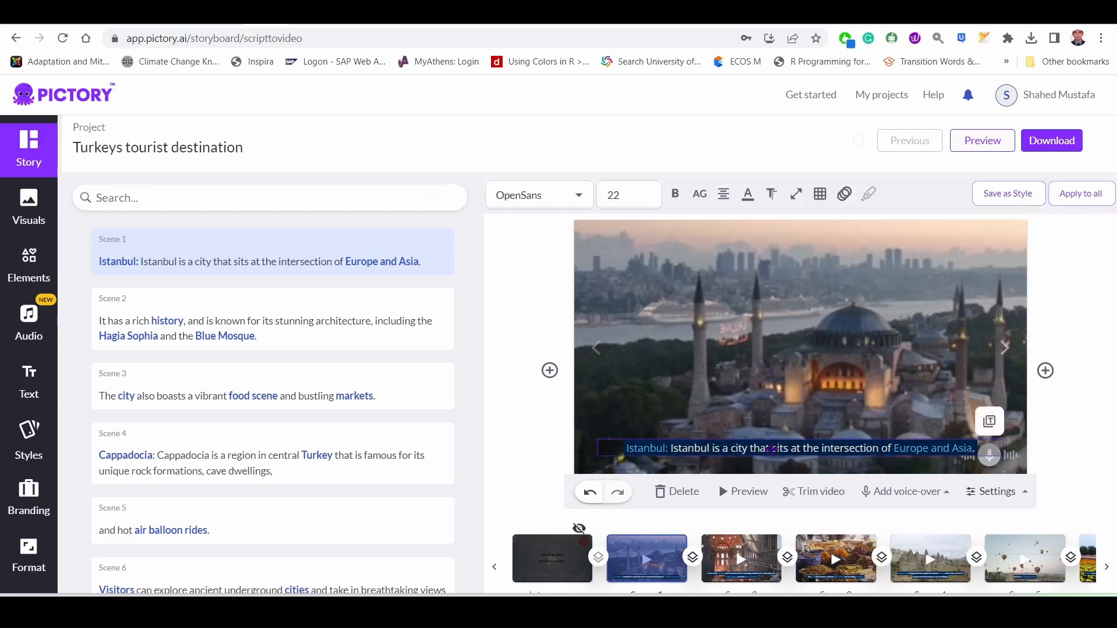
left_click(517, 442)
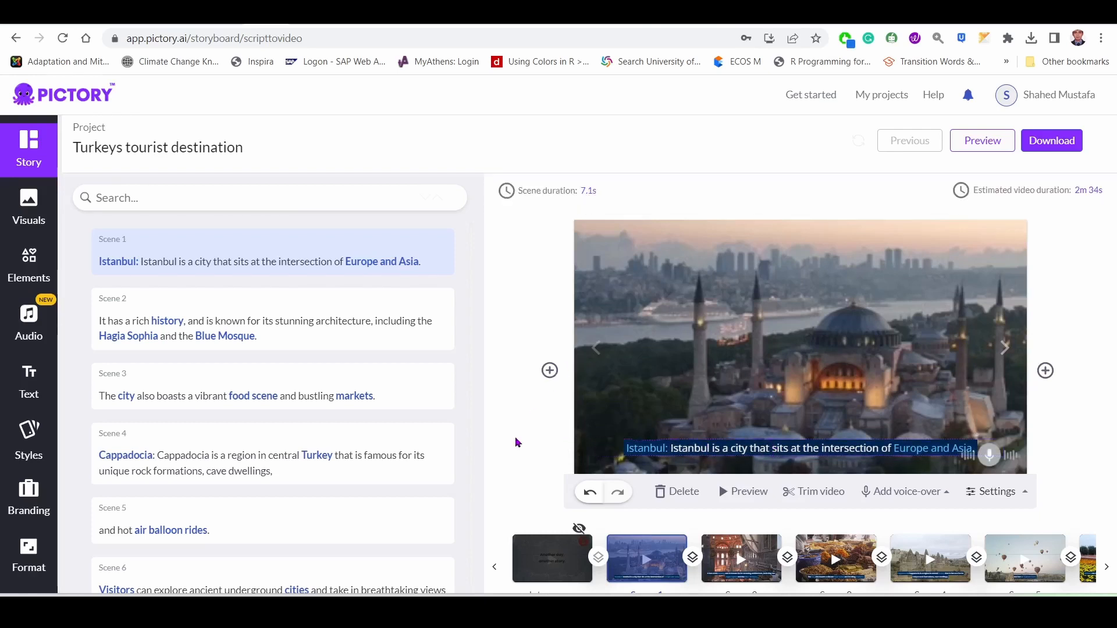
left_click(528, 192)
left_click(508, 379)
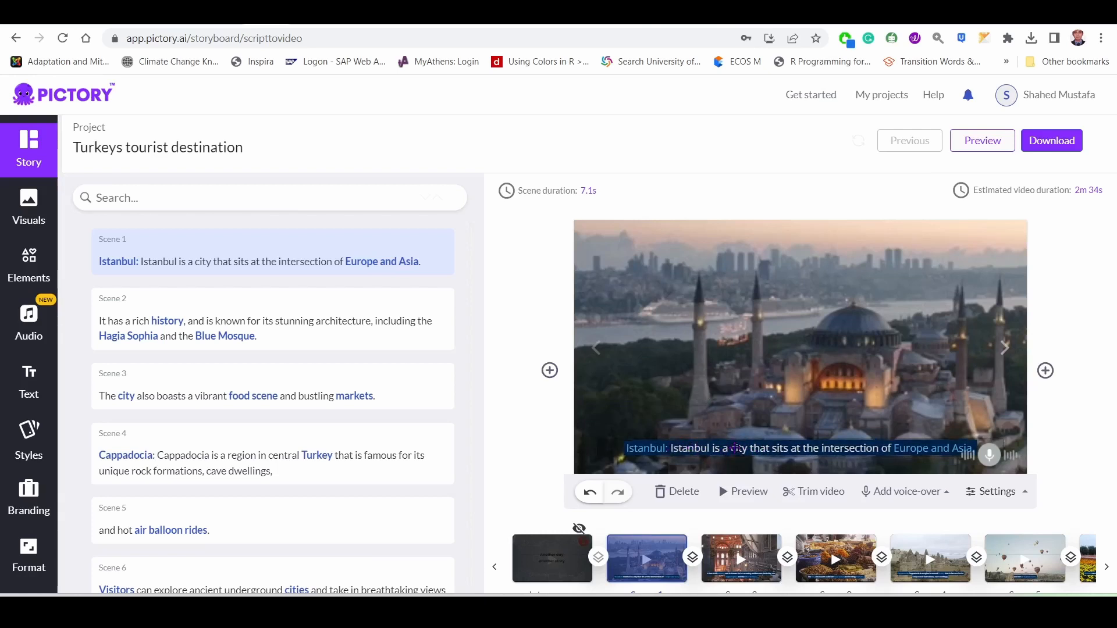
left_click(792, 449)
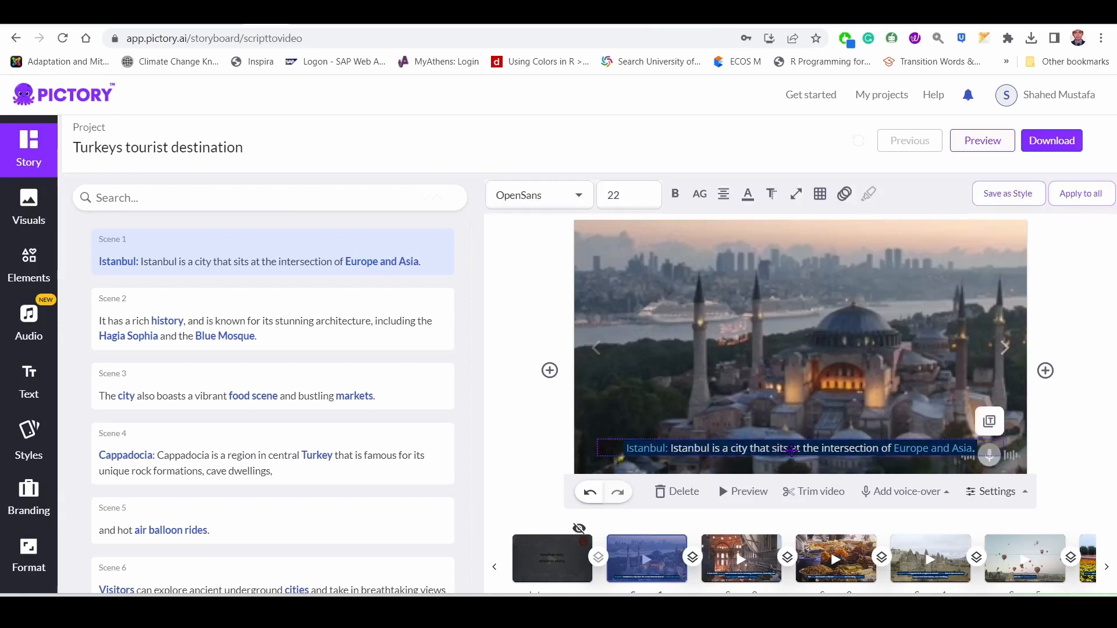
mouse_move(705, 211)
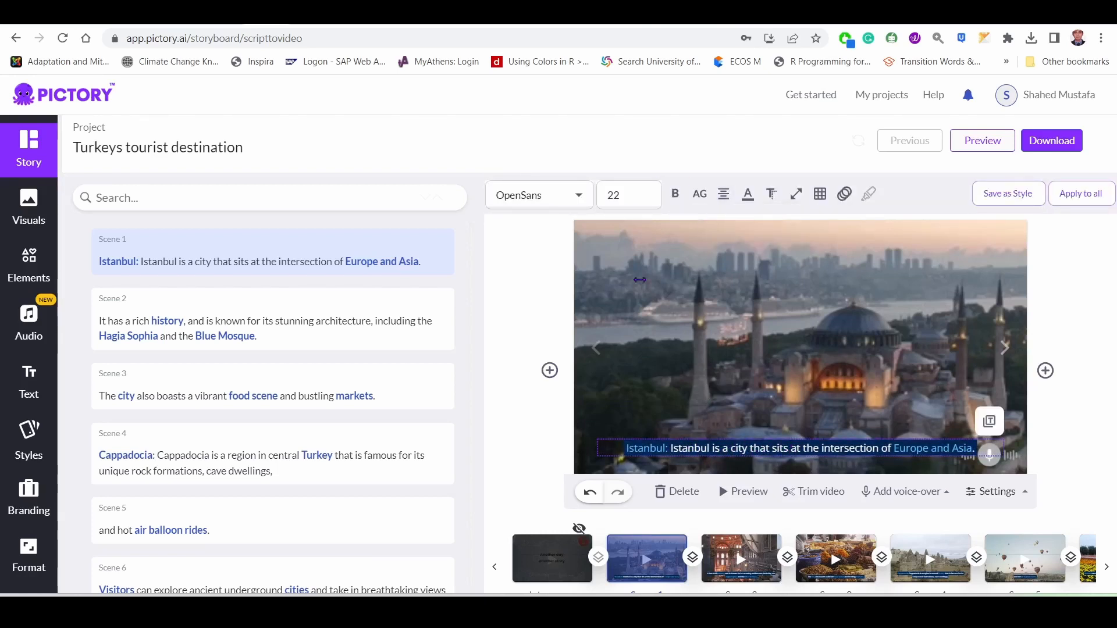
left_click(505, 452)
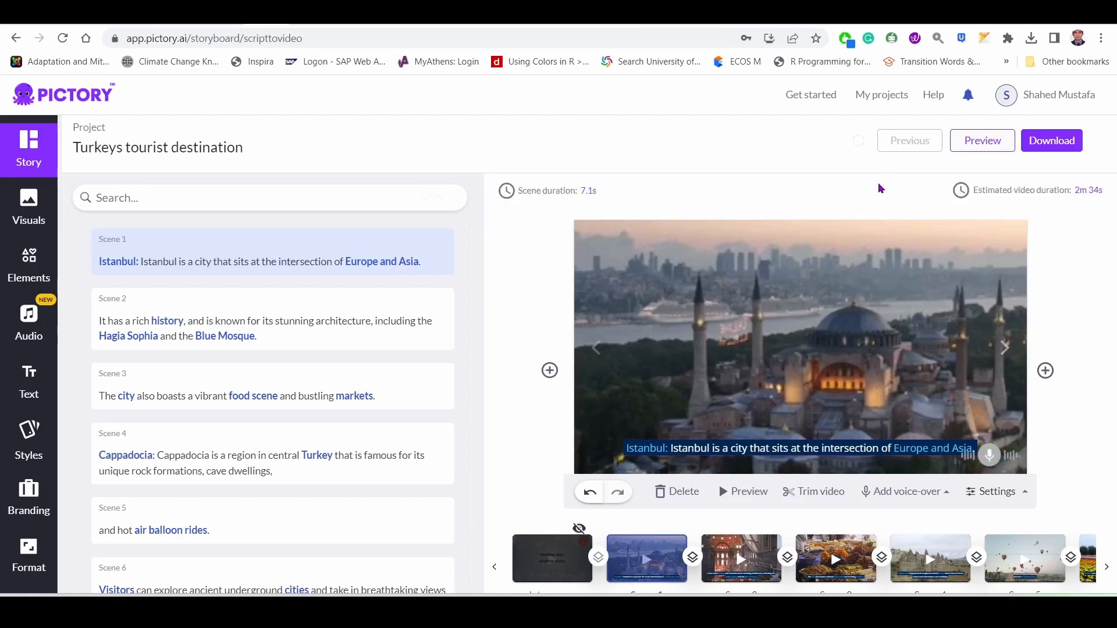
Set the font of the scene 1 caption about Istanbul to Calibri.
left_click(780, 449)
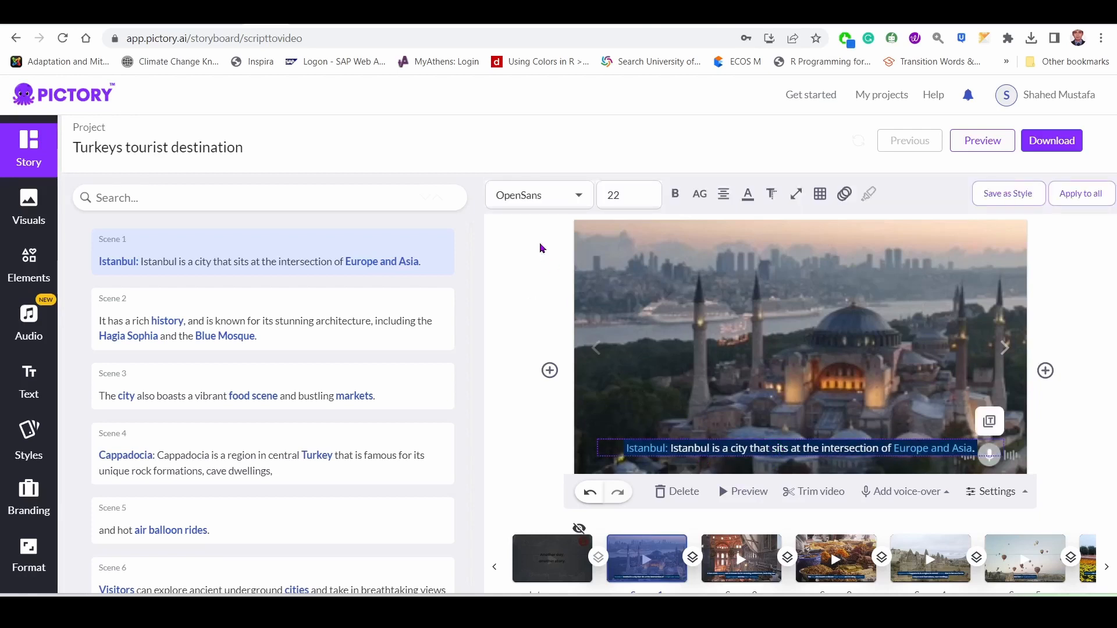
left_click(539, 195)
scroll(541, 274, "down", 5)
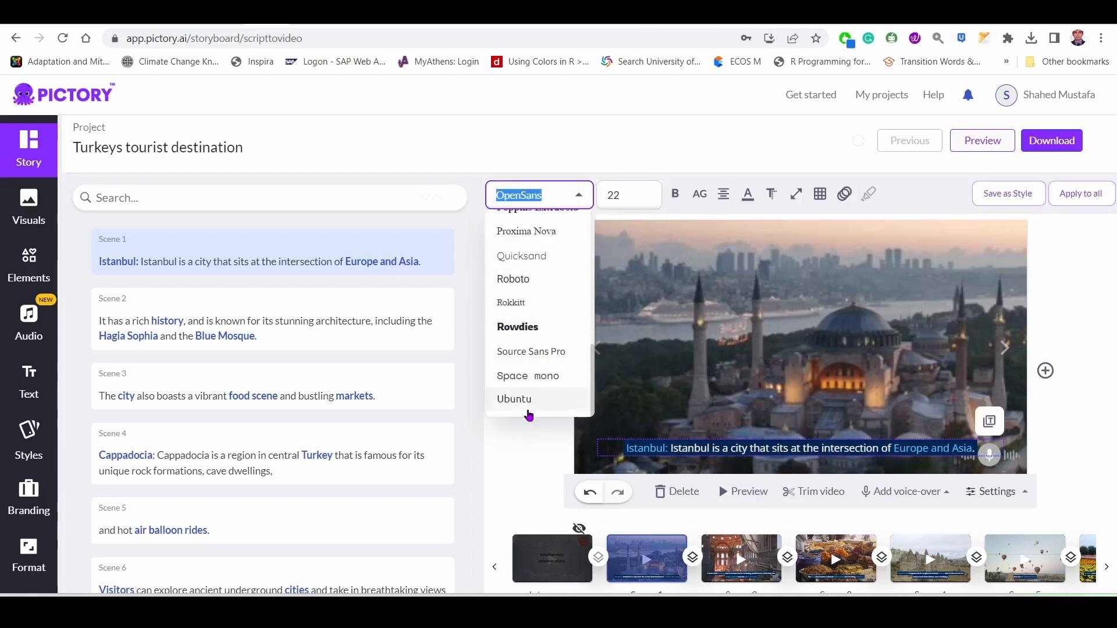
scroll(521, 372, "up", 5)
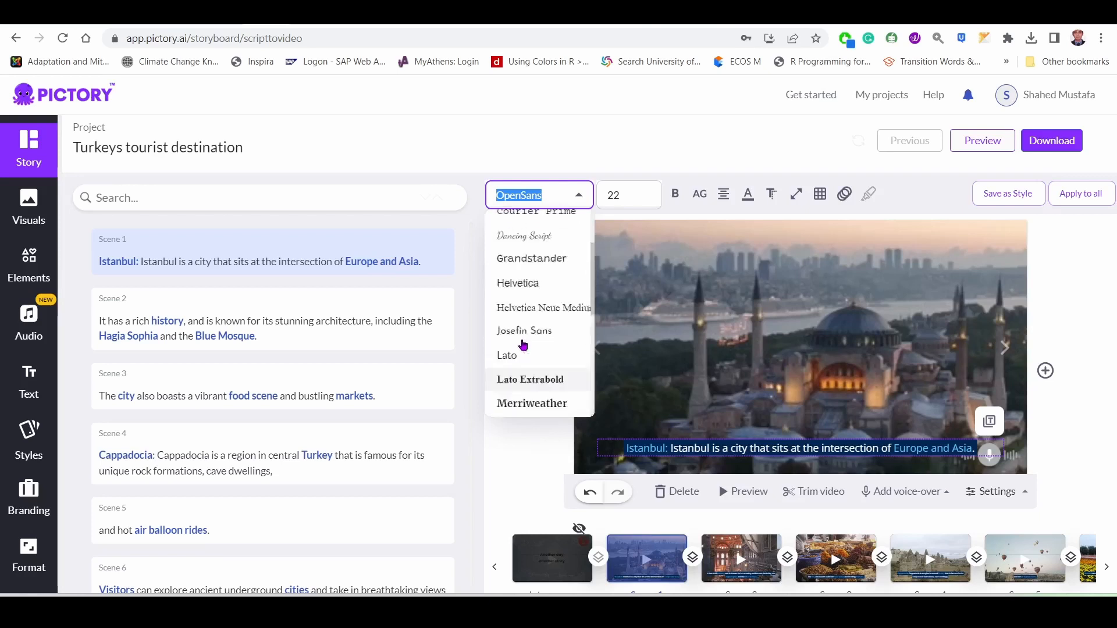
scroll(523, 345, "up", 2)
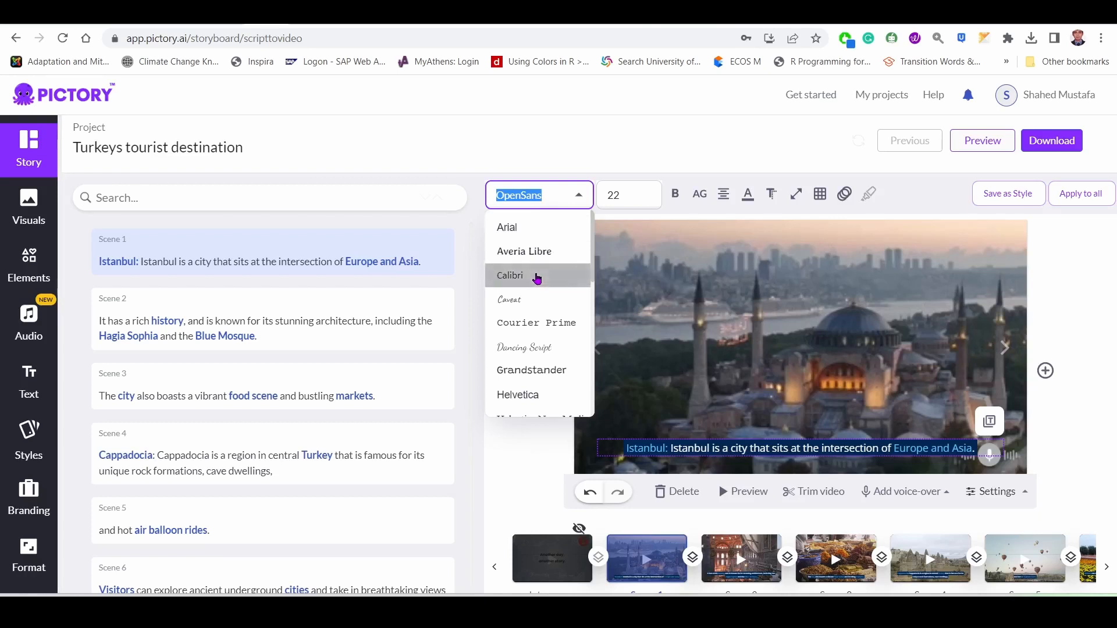
left_click(537, 278)
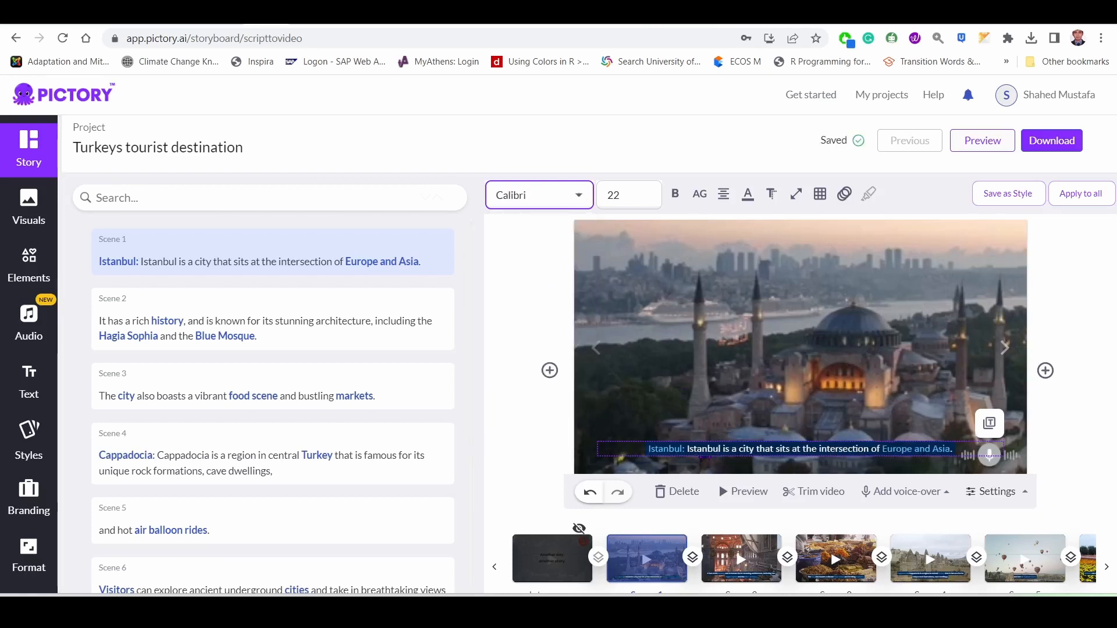
Try a font size of 24 on the scene 1 caption and settle on 28.
left_click(656, 199)
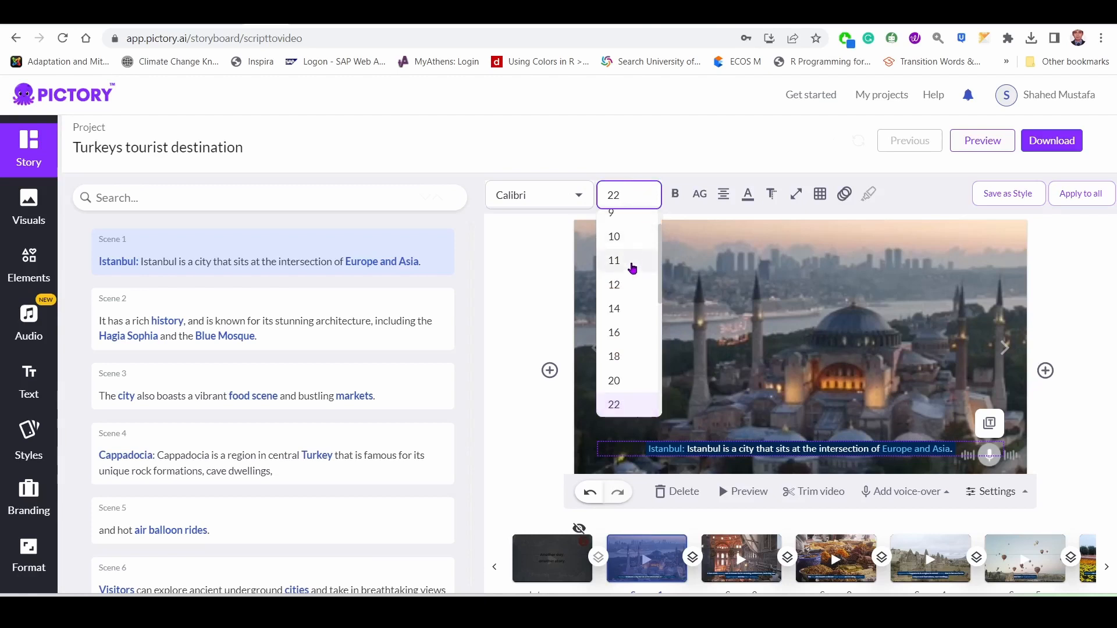
scroll(628, 360, "down", 2)
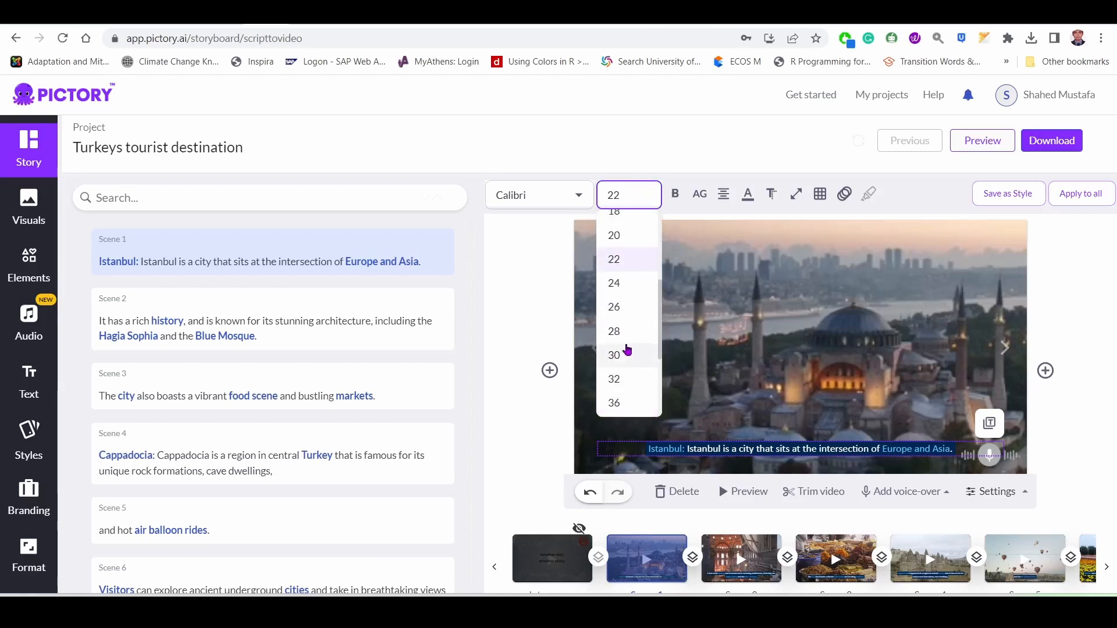
left_click(628, 285)
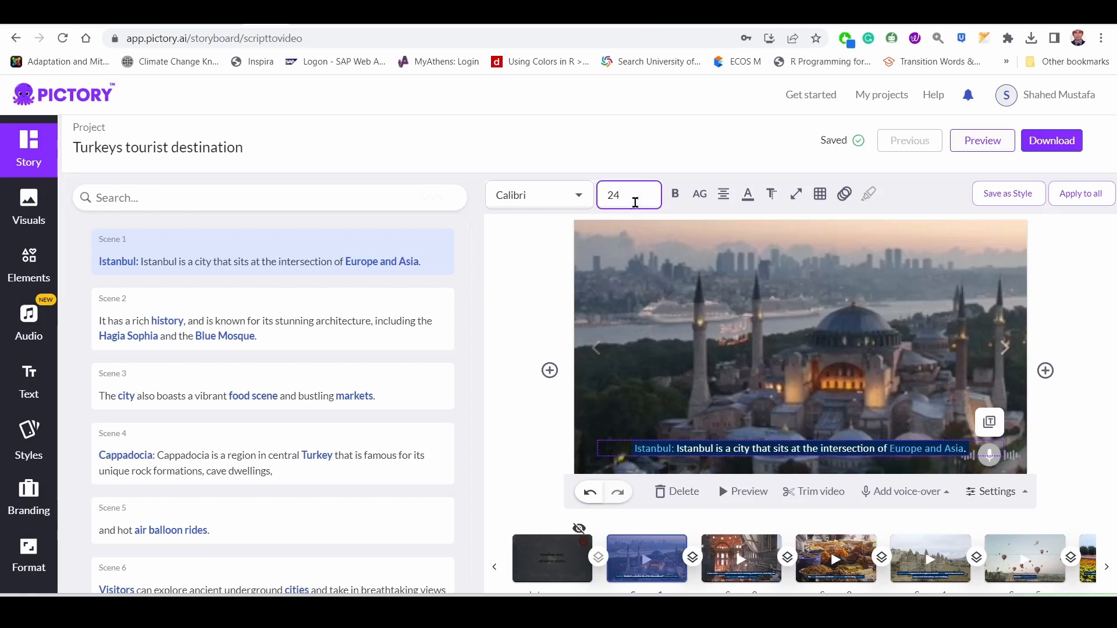
left_click(638, 195)
left_click(641, 319)
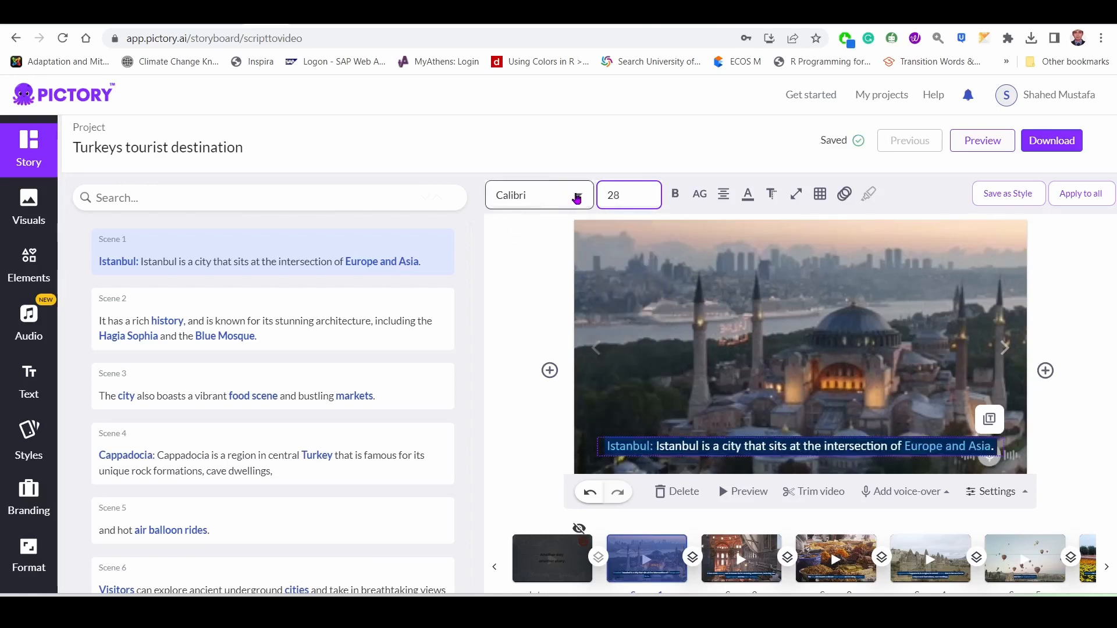
Try the Dancing Script font on the scene 1 caption and settle on Arial.
left_click(577, 195)
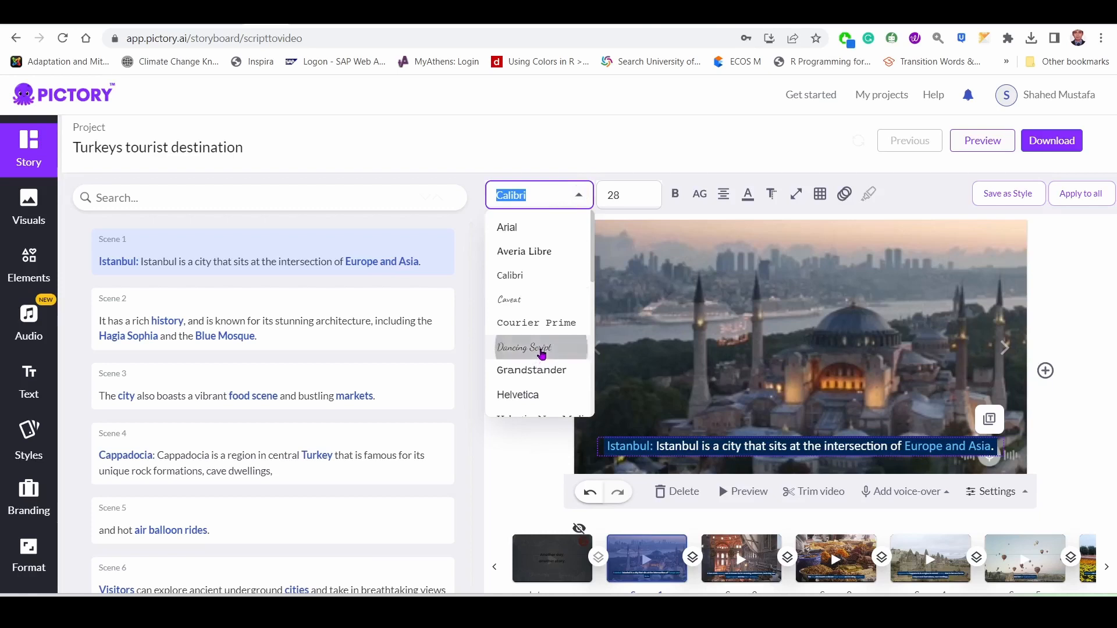
left_click(541, 349)
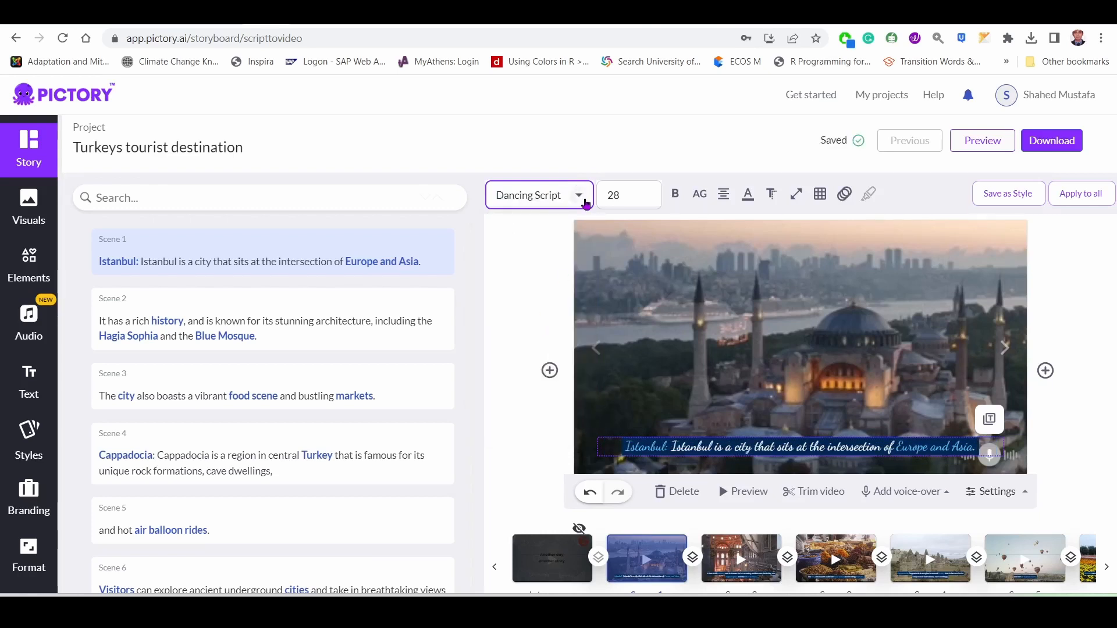
left_click(578, 195)
scroll(547, 342, "down", 5)
scroll(547, 342, "down", 3)
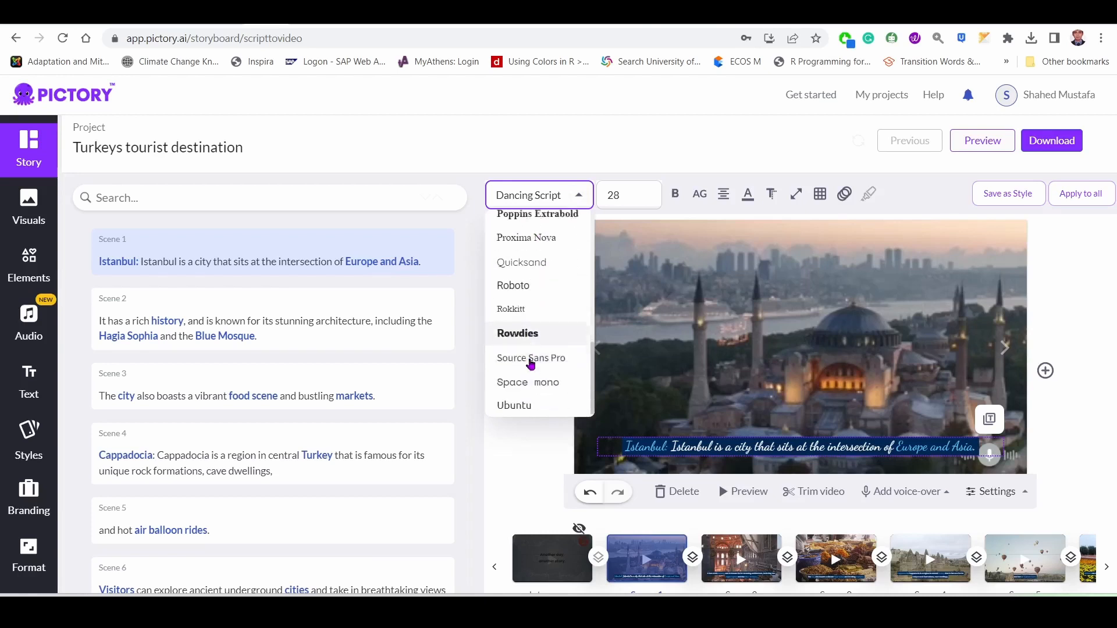
scroll(537, 206, "up", 8)
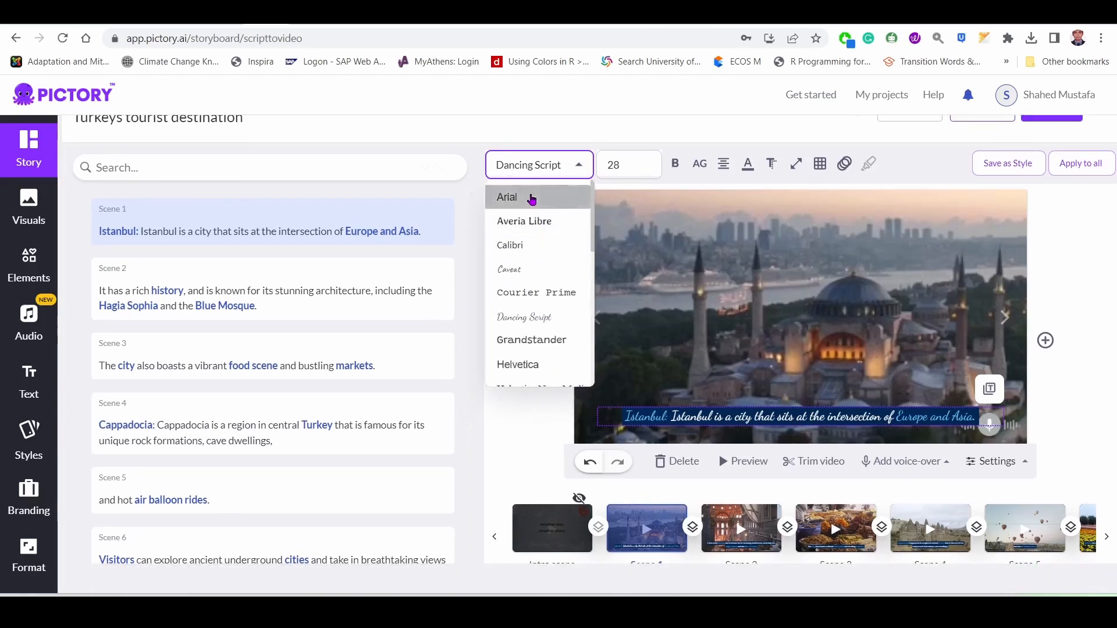
left_click(531, 198)
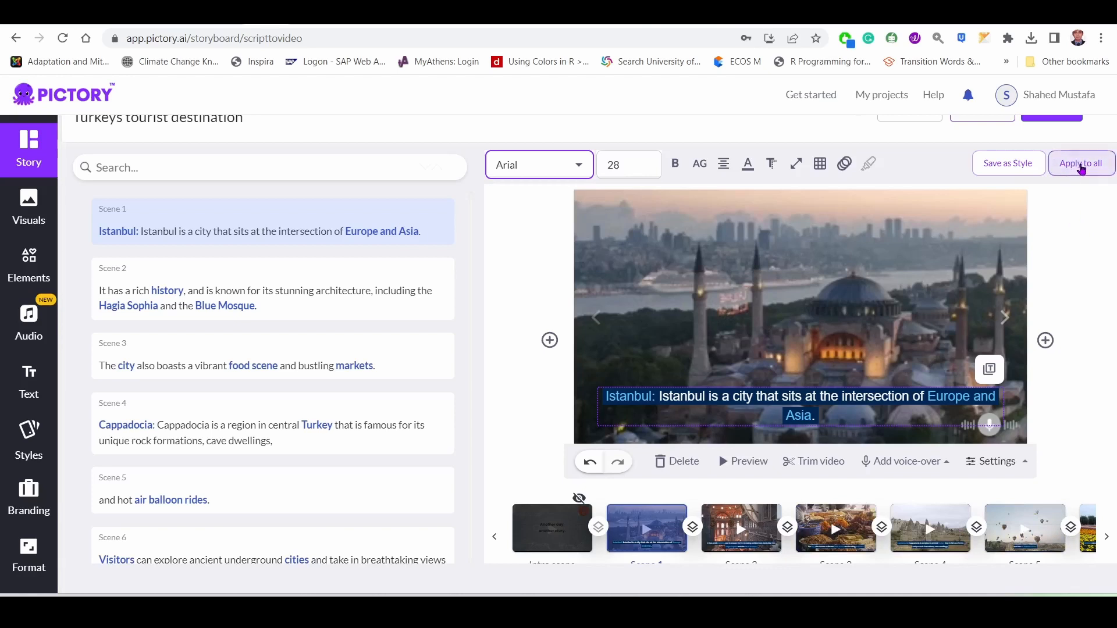
Apply the scene 1 caption's Arial 28 style to all scenes, checking the captions of scenes 3 and 4.
left_click(1081, 168)
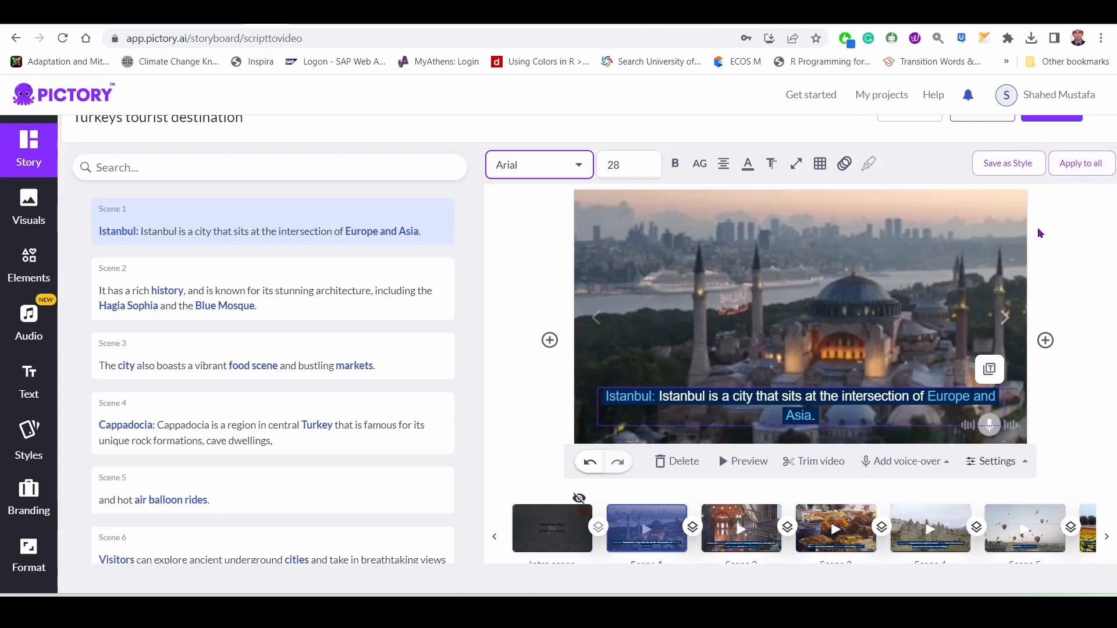
left_click(836, 536)
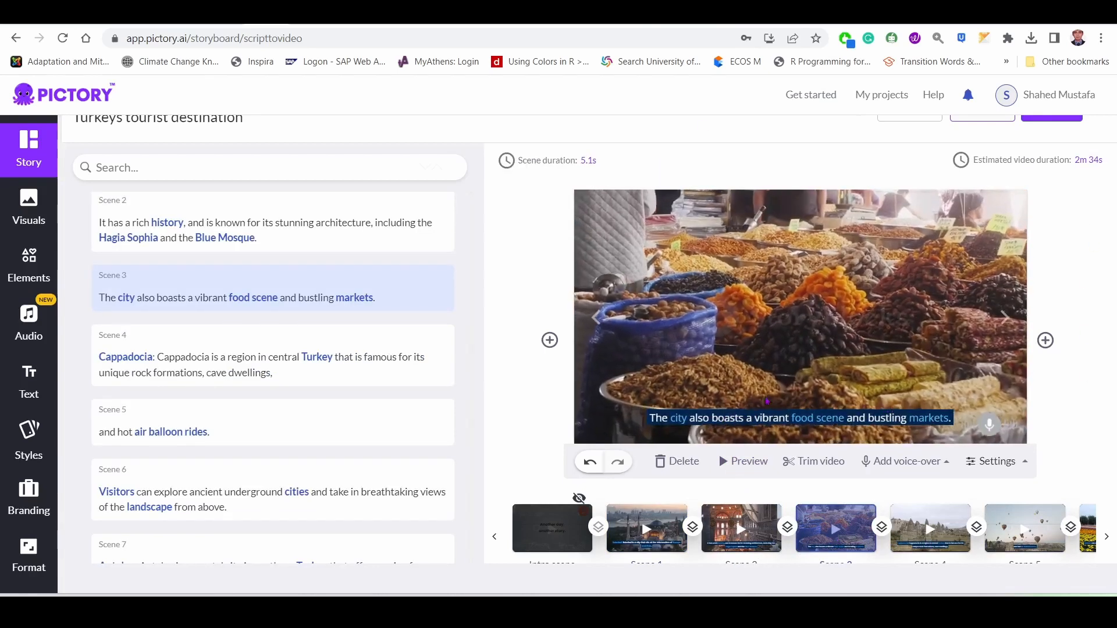
left_click(760, 416)
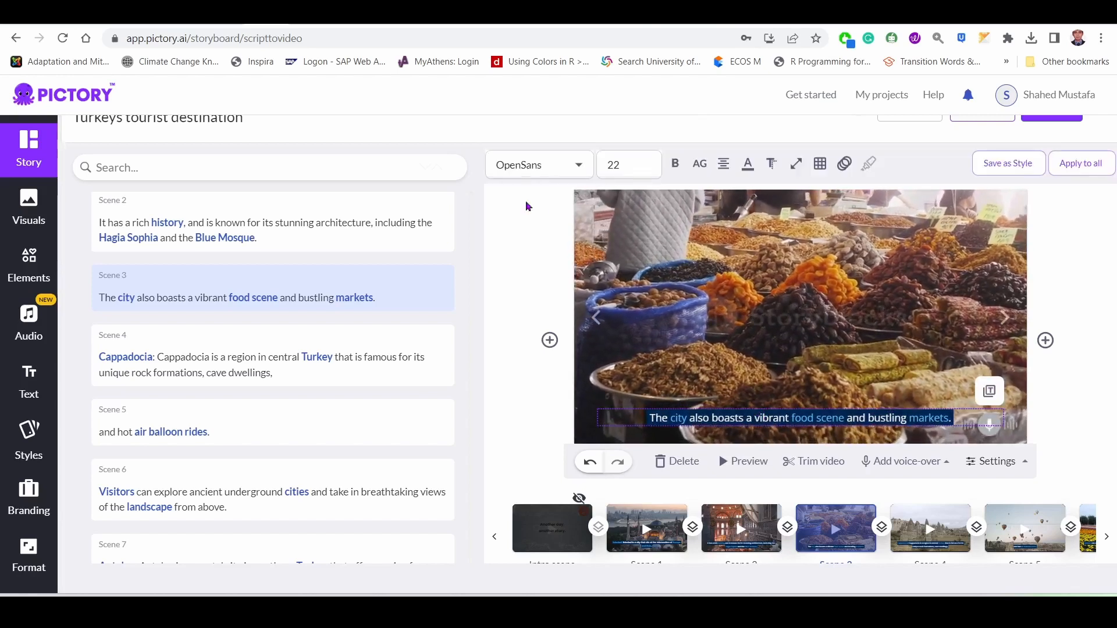
left_click(647, 527)
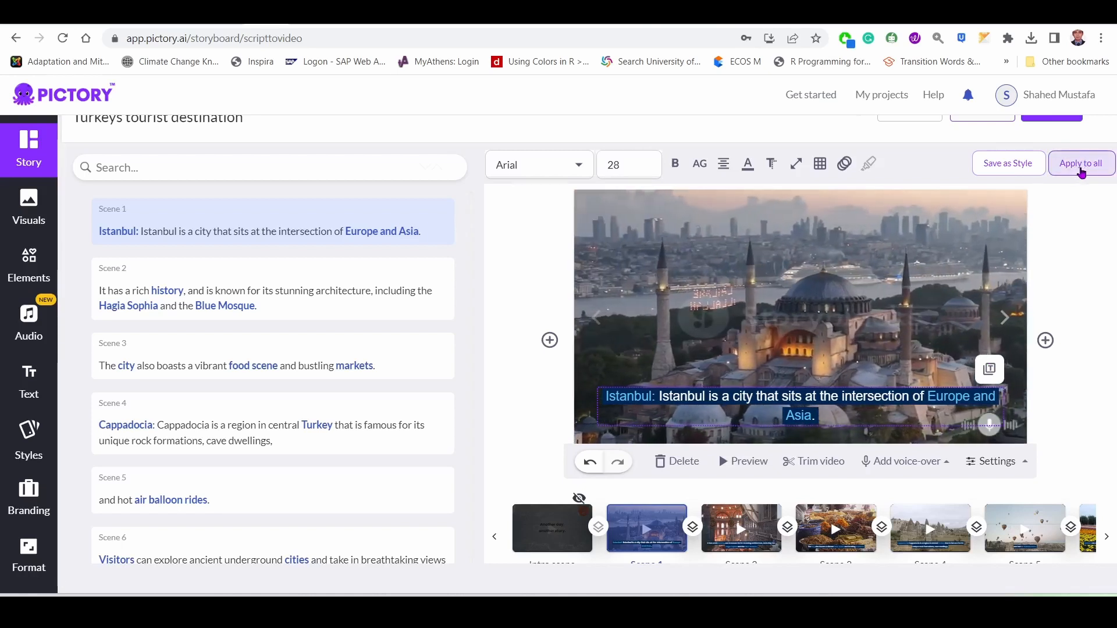
left_click(1080, 165)
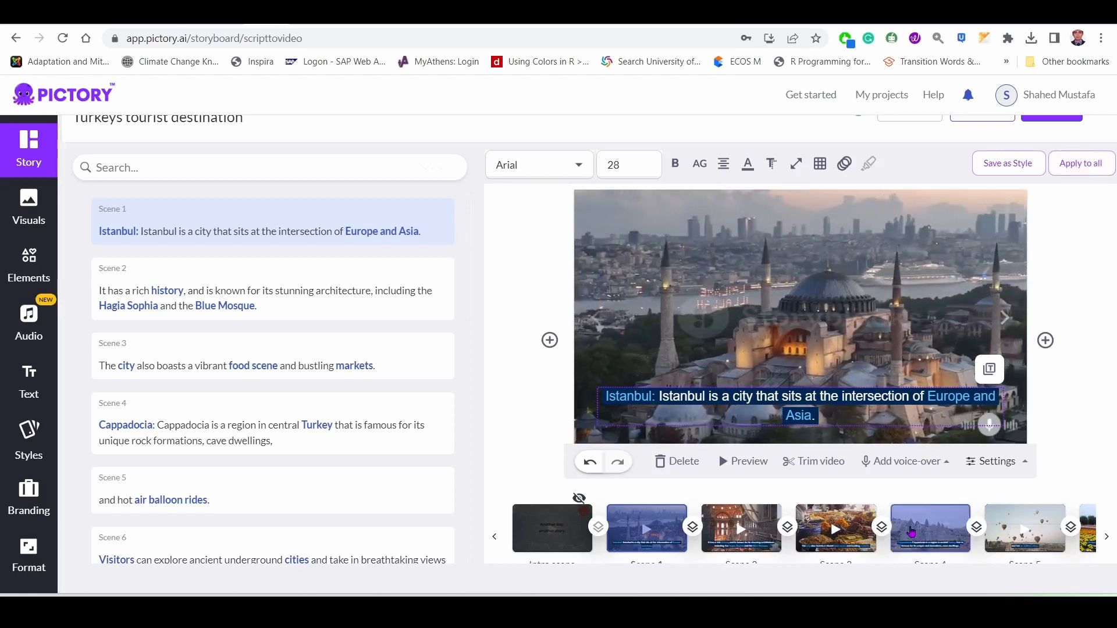
left_click(911, 531)
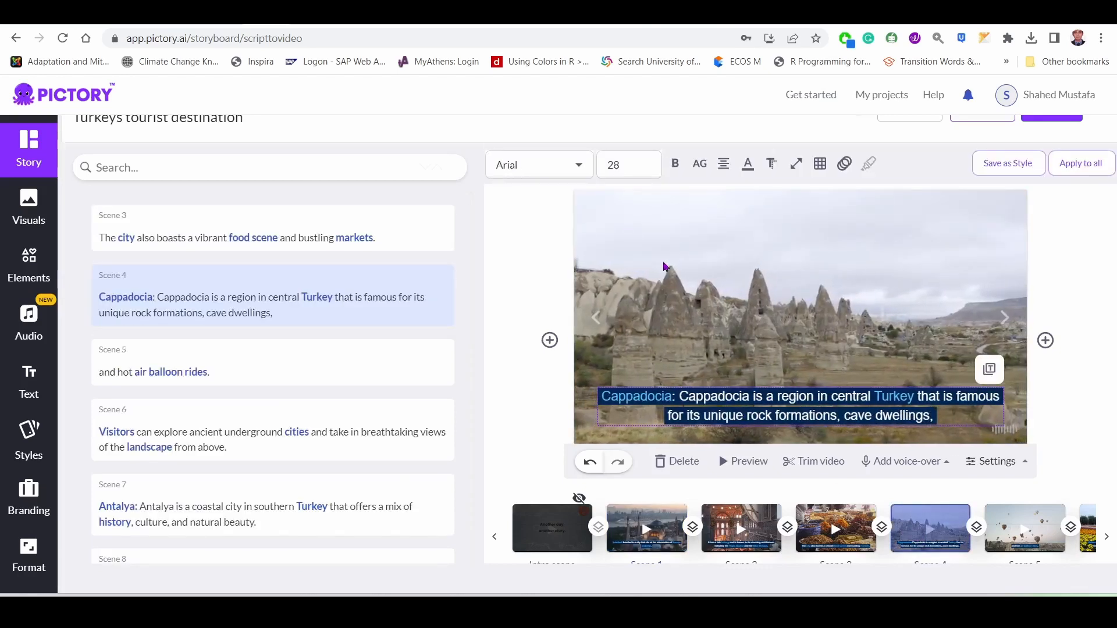
Move the scene 1 caption higher on the image and apply that position to all scenes, checking it on scene 3.
left_click(644, 533)
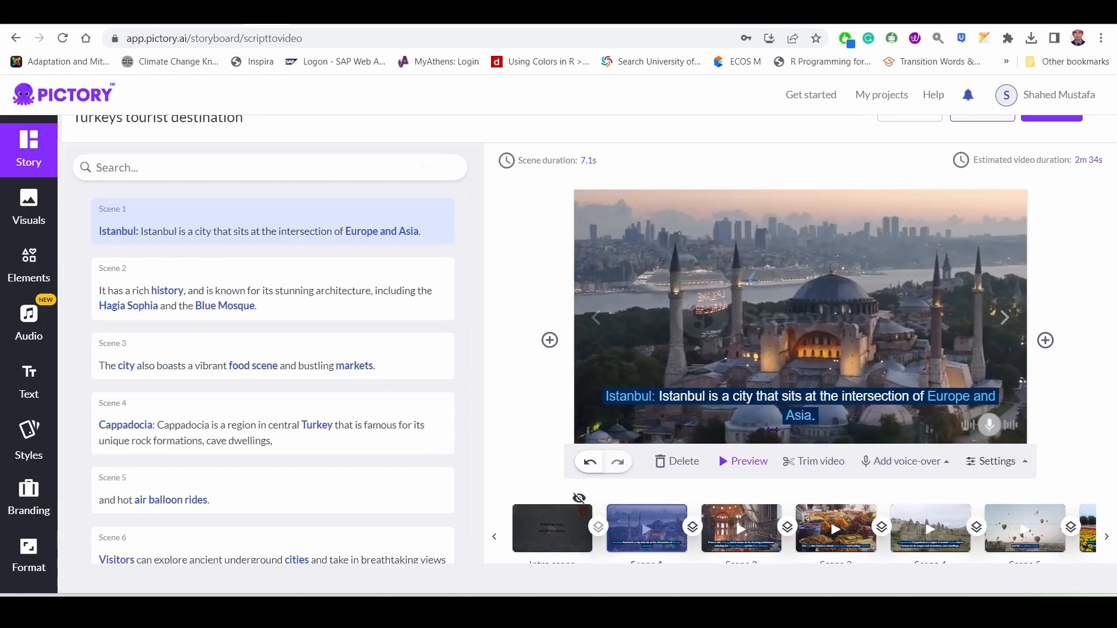
left_click(798, 397)
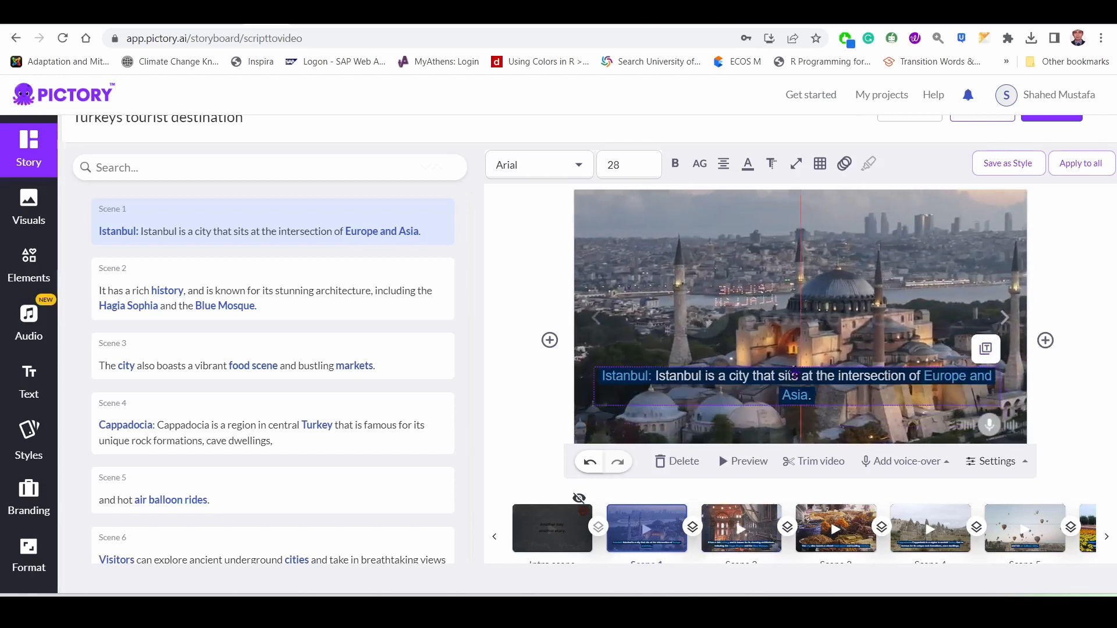
left_click_drag(802, 404, 811, 416)
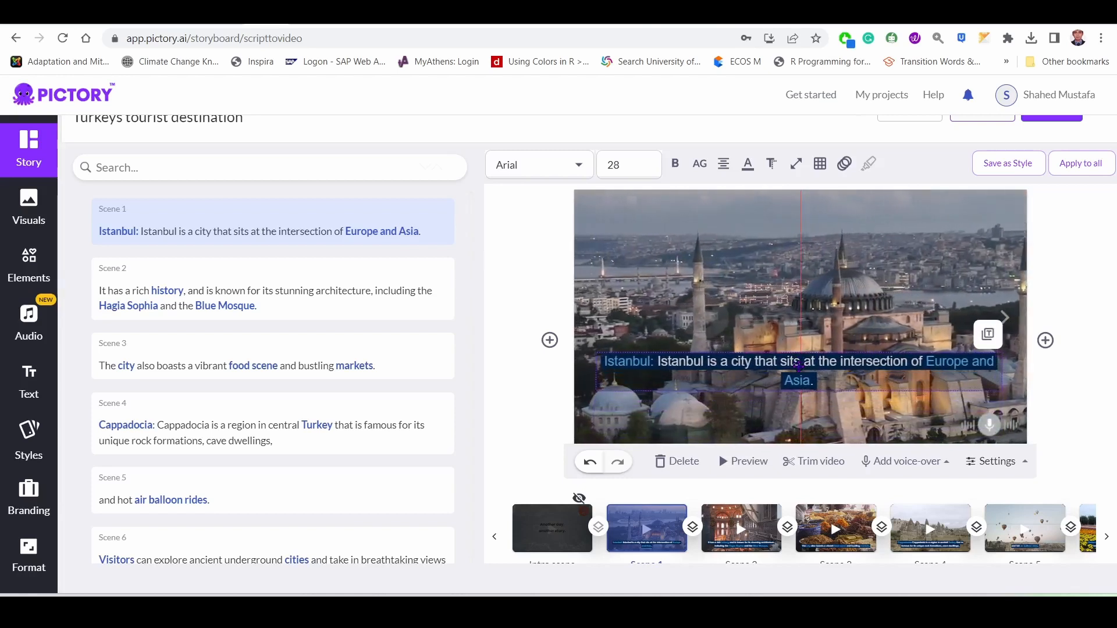
left_click_drag(801, 376, 778, 404)
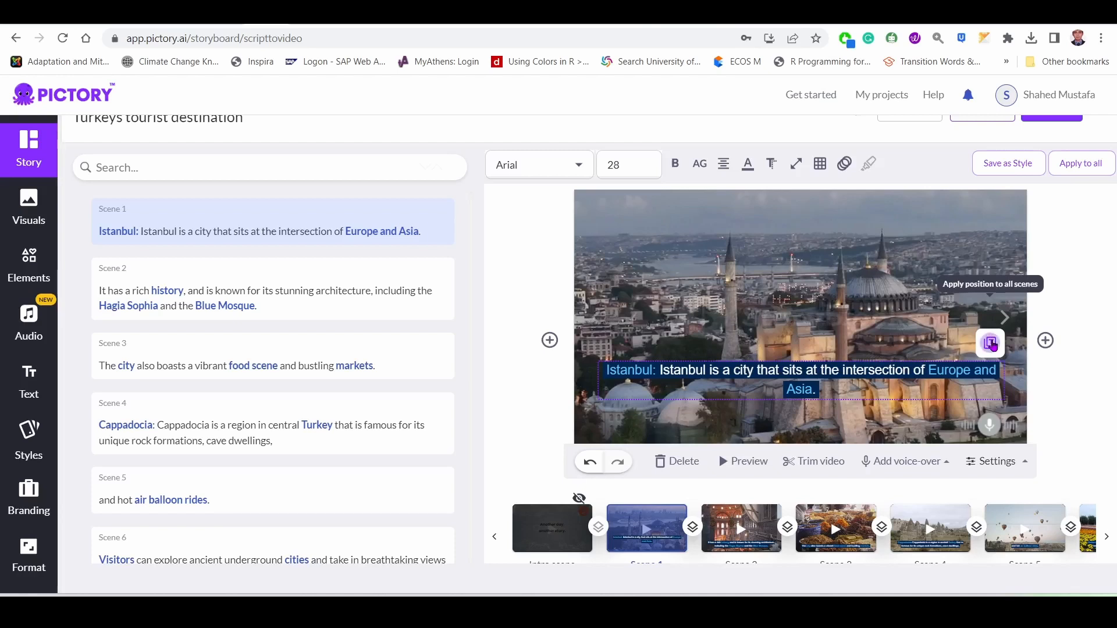
left_click(853, 536)
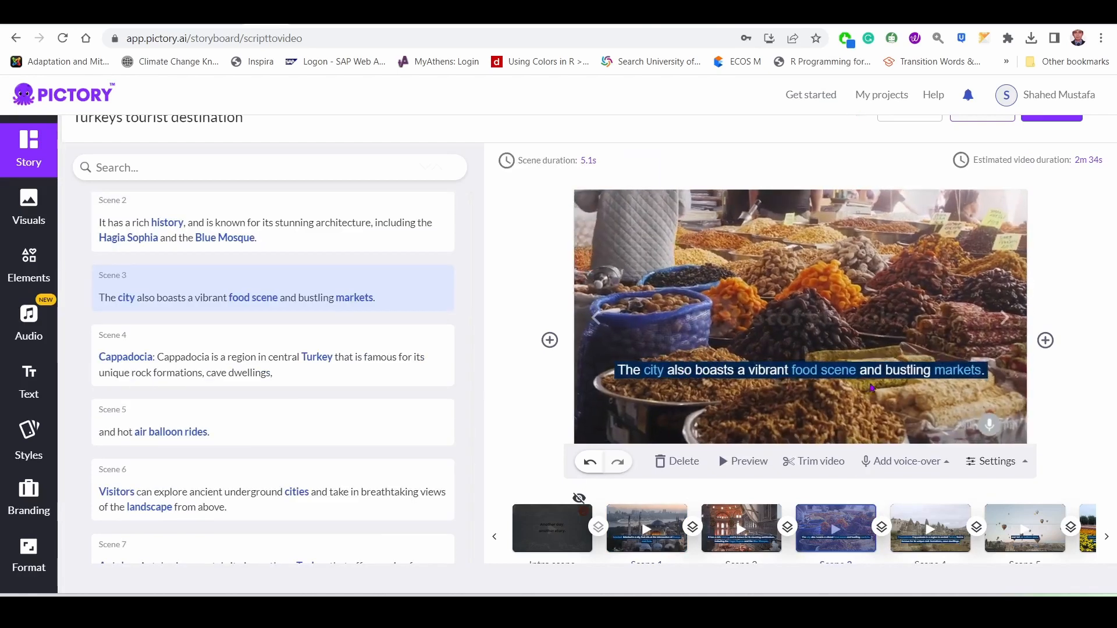
Set the scene 1 caption's font size to 26 and apply the style to all scenes.
left_click(646, 529)
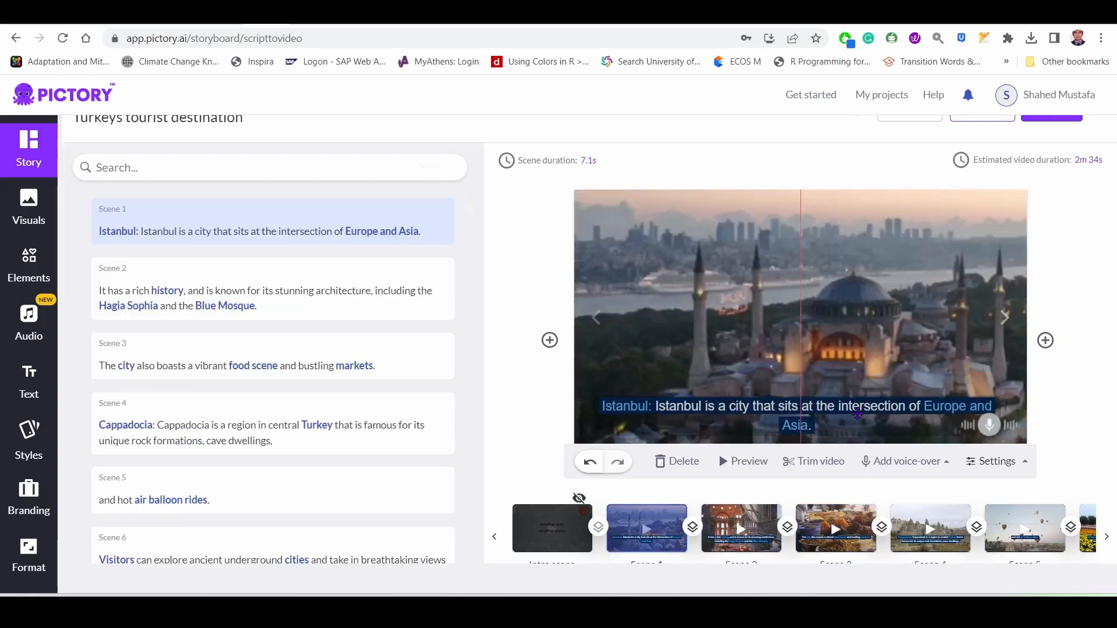
left_click(861, 414)
left_click(986, 380)
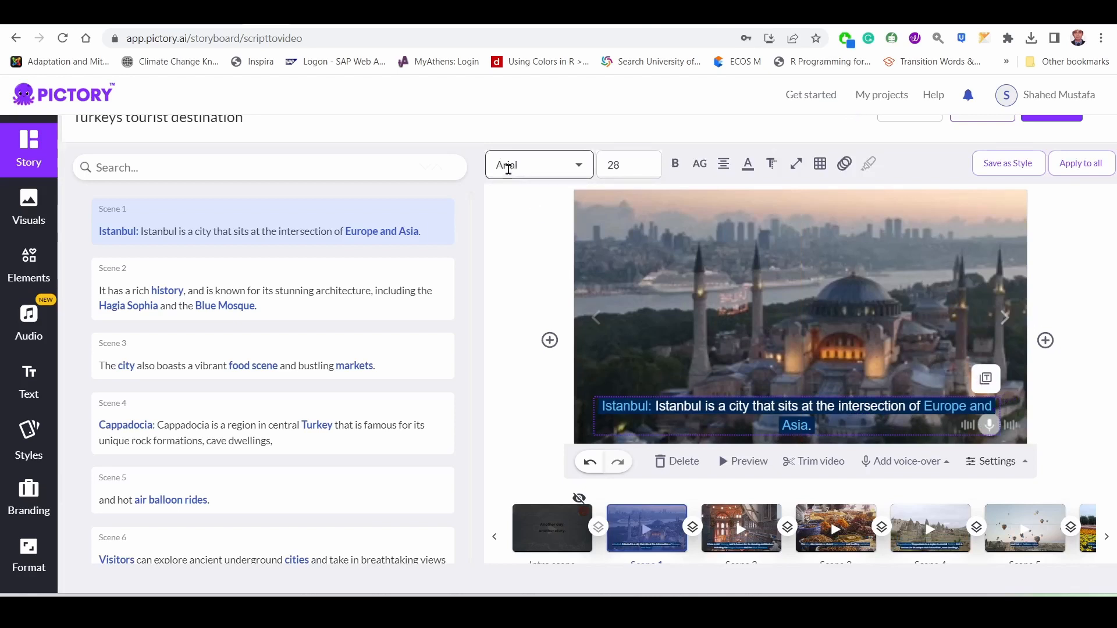
left_click(537, 167)
left_click(633, 165)
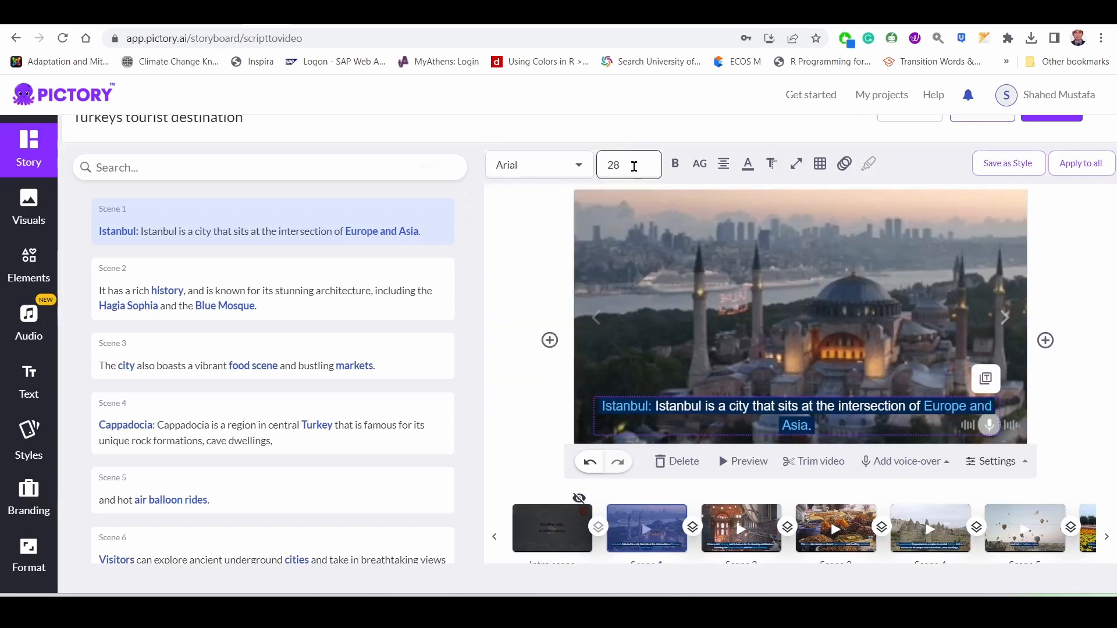
scroll(639, 314, "down", 2)
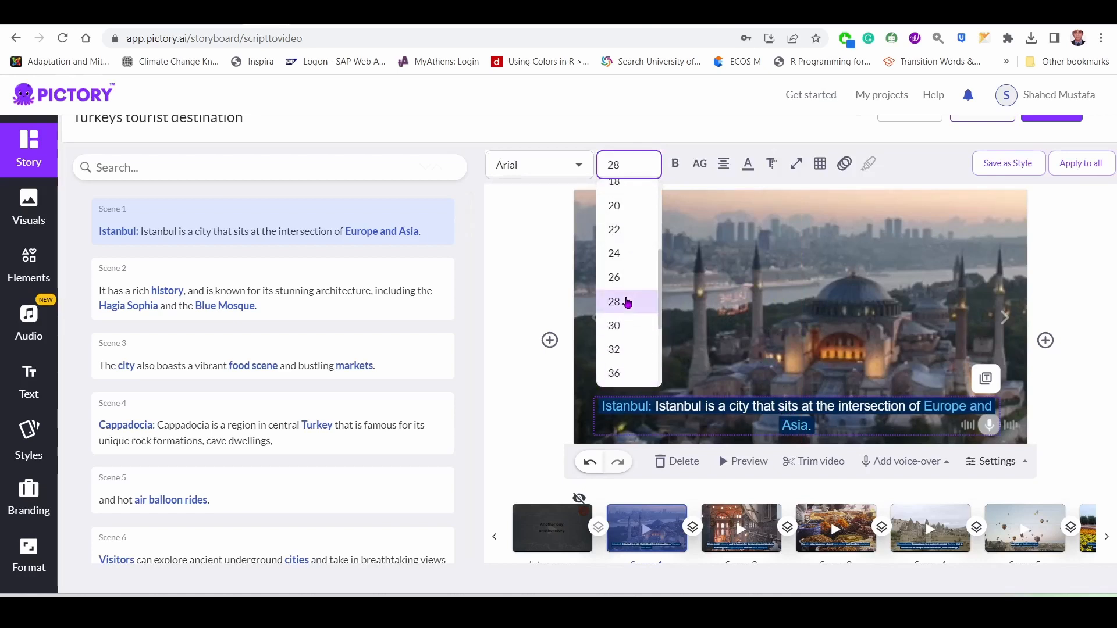
left_click(631, 278)
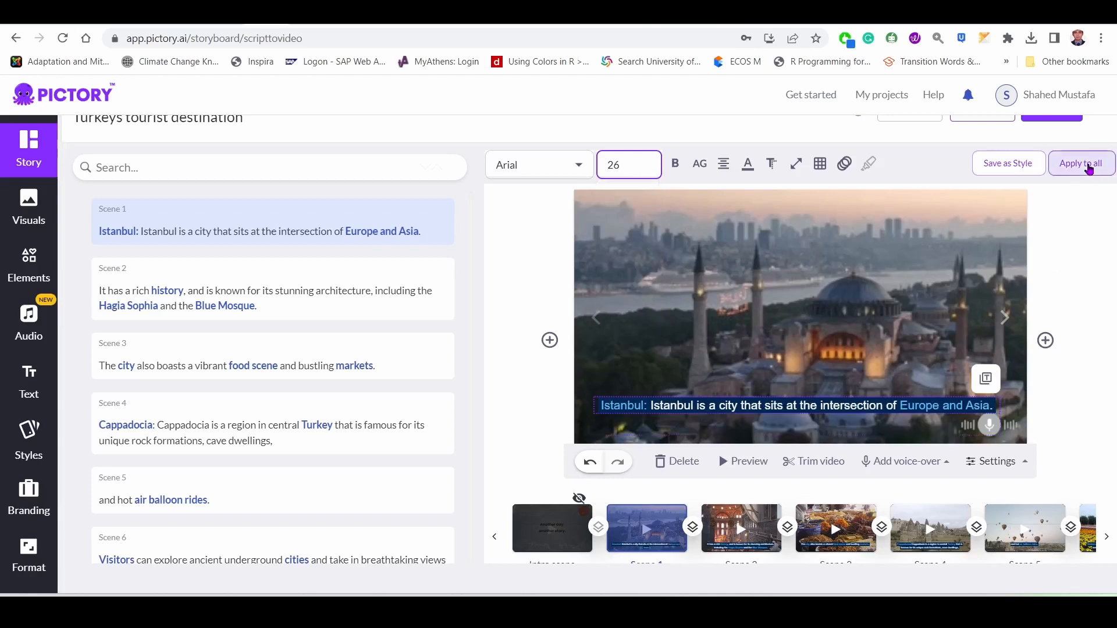
left_click(1088, 168)
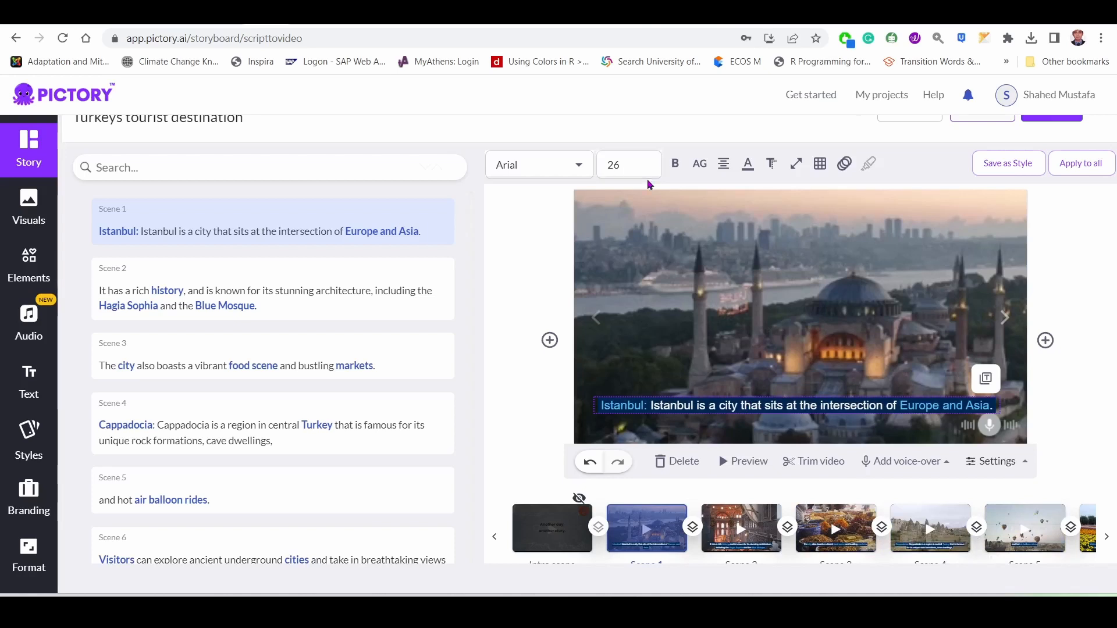
Try bold formatting on the scene 1 caption, and remove it again.
left_click(675, 170)
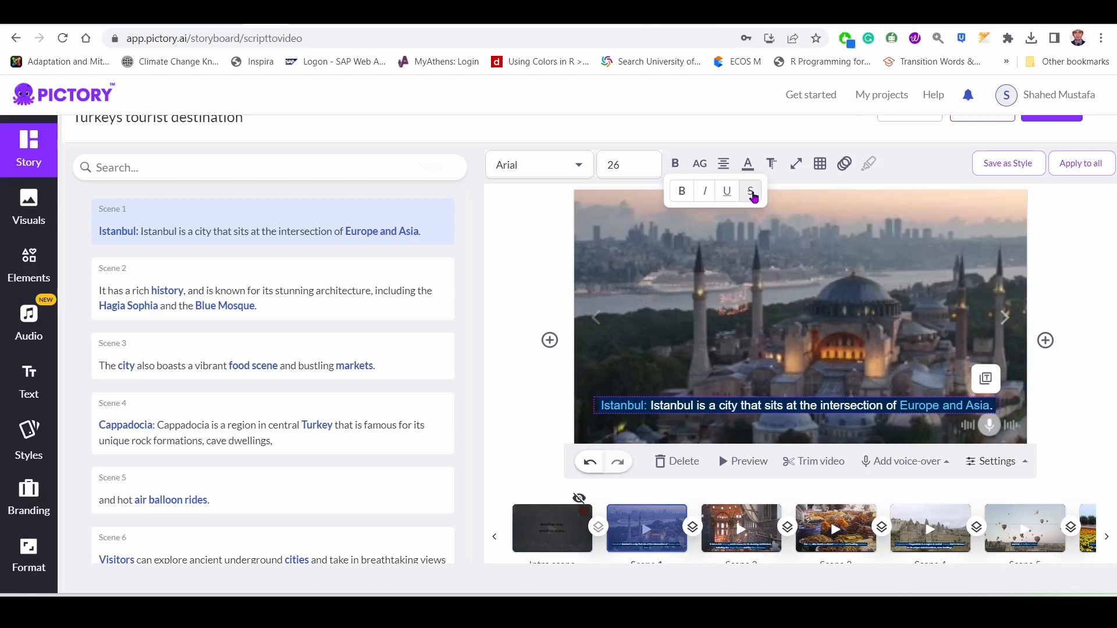
left_click(682, 194)
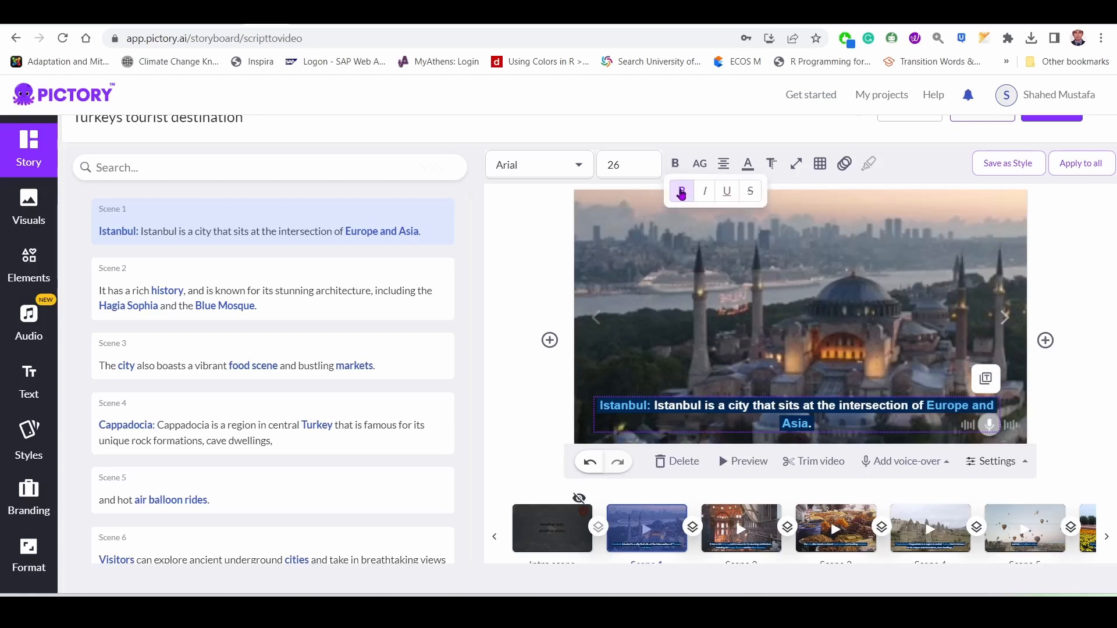
left_click(682, 191)
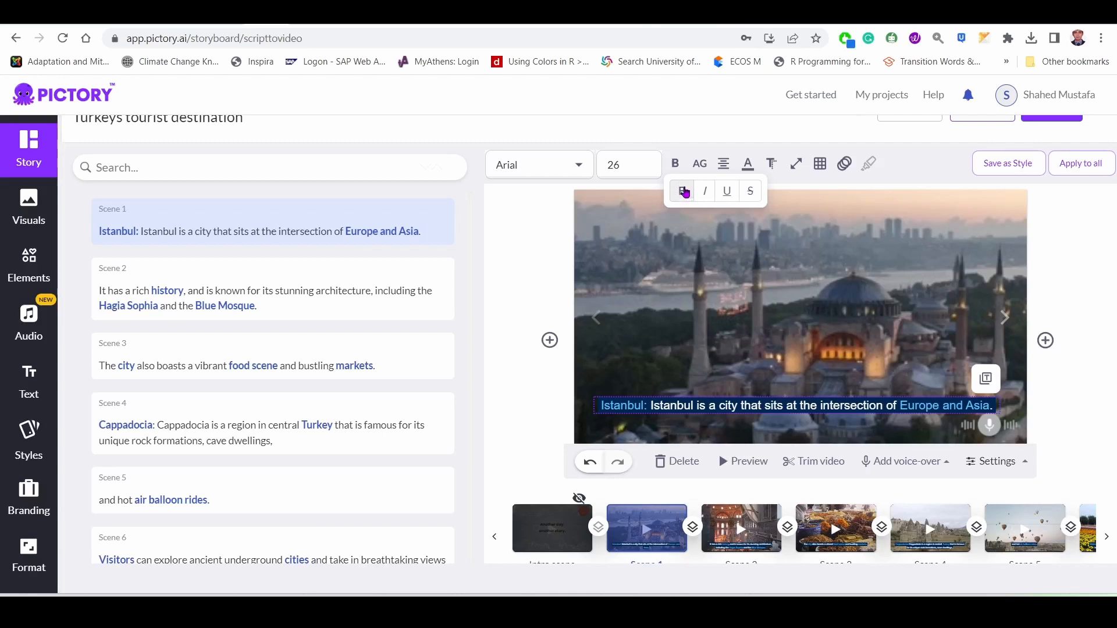
left_click(686, 124)
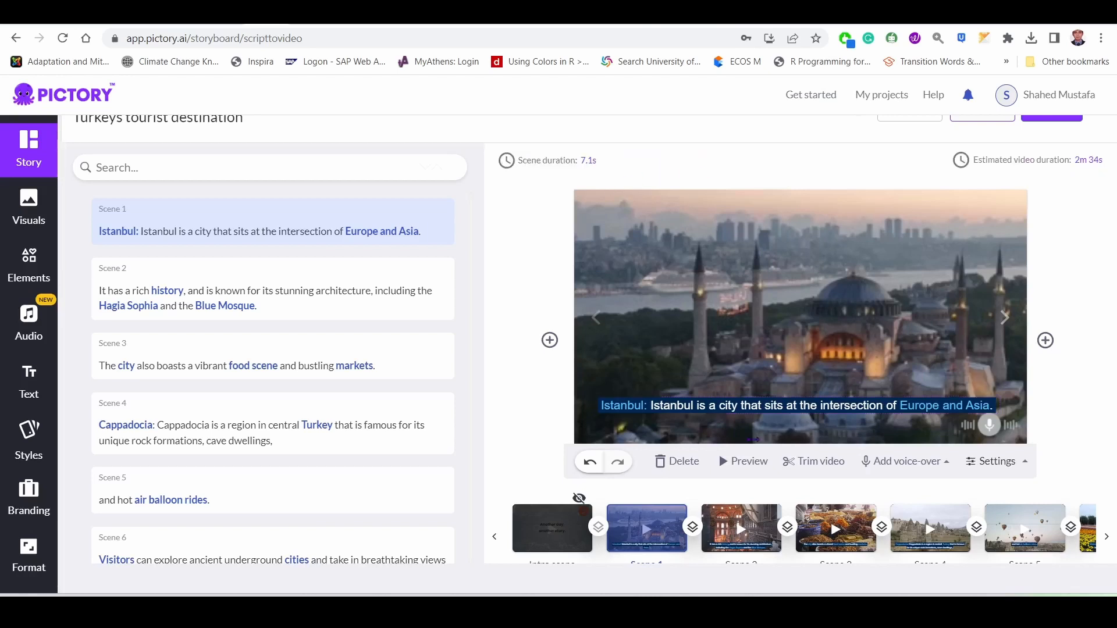
Try lowercase and title case lettering on the scene 1 caption.
left_click(769, 408)
left_click(700, 168)
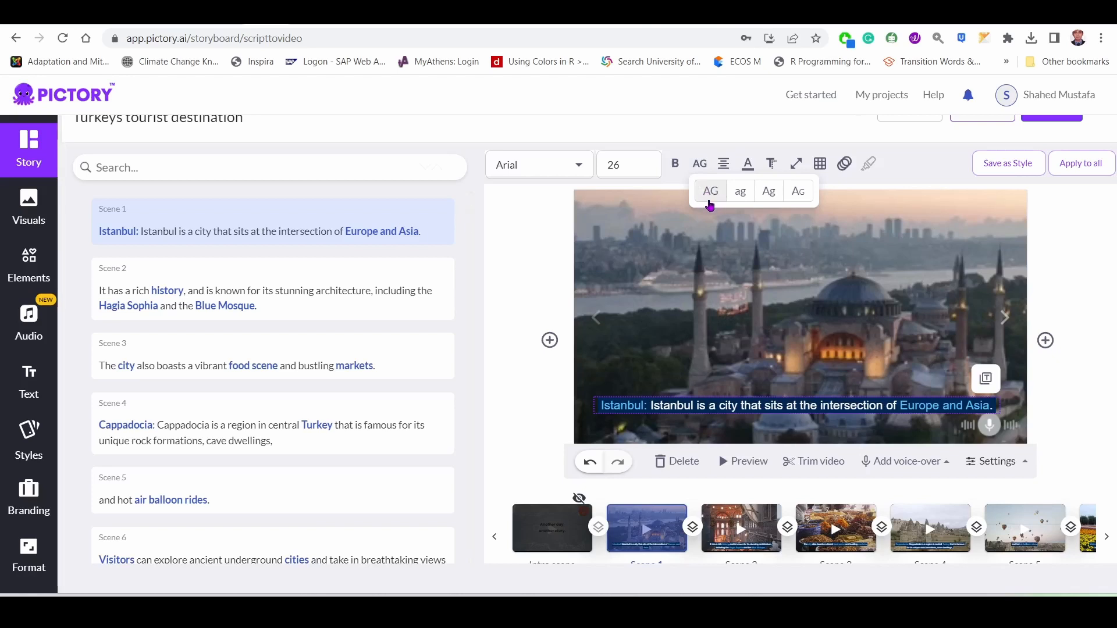
left_click(742, 196)
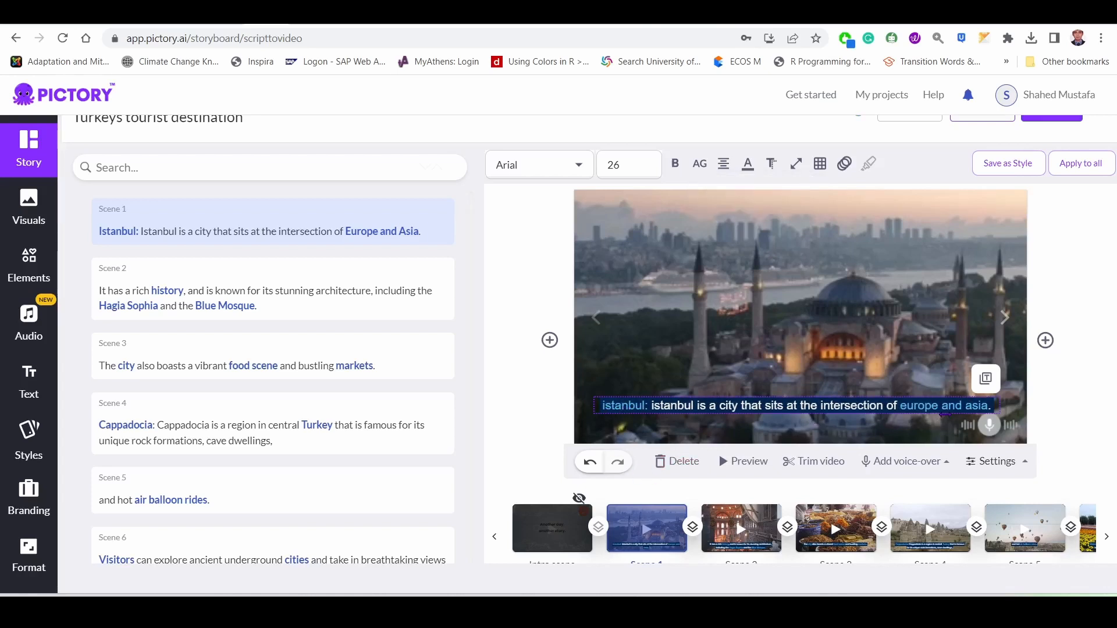
left_click(699, 165)
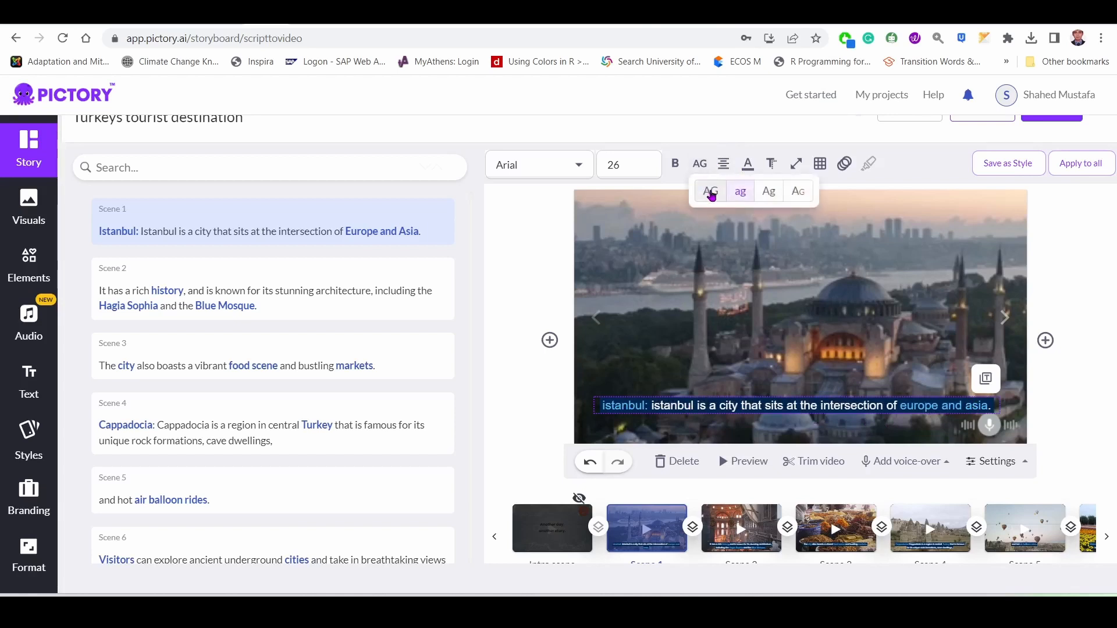
left_click(769, 196)
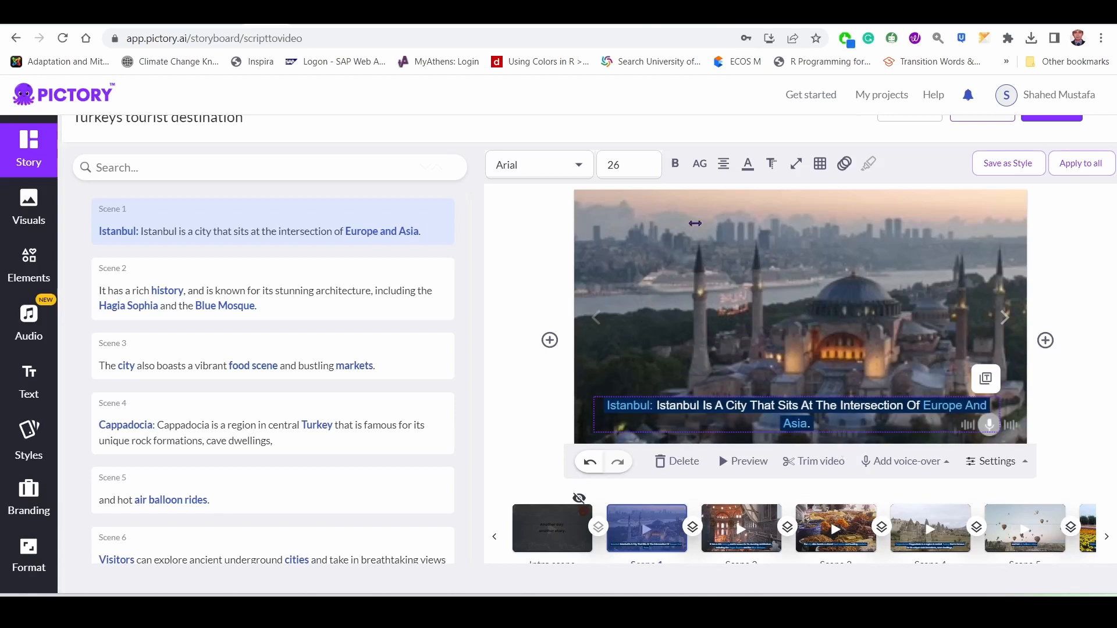
Try small caps on the scene 1 caption, switching it on and off, and restore the original letter case.
left_click(700, 164)
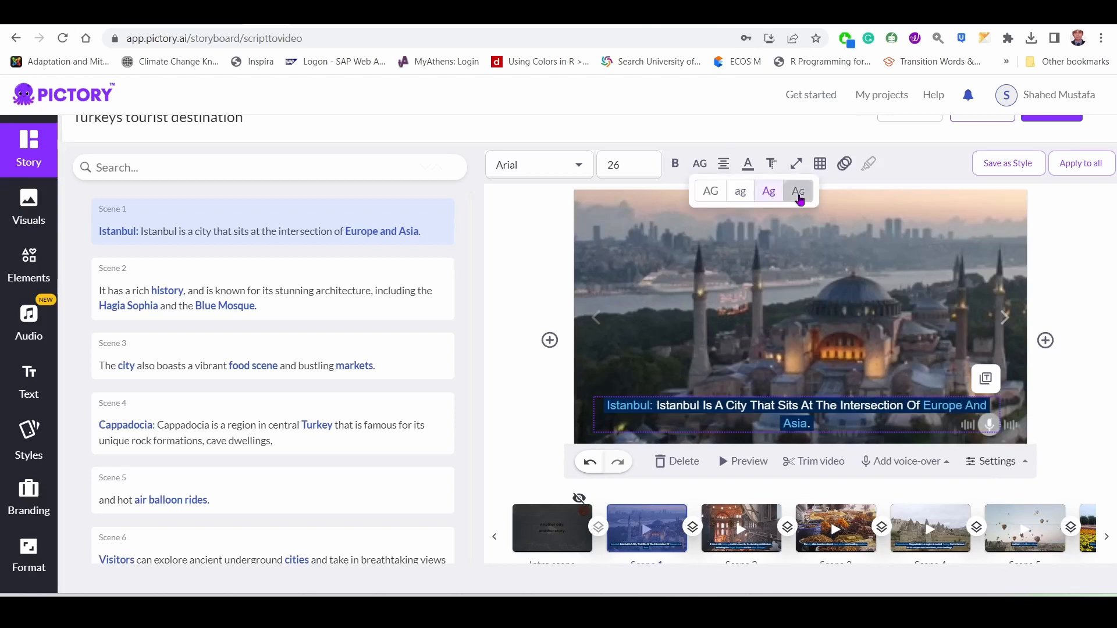
left_click(798, 194)
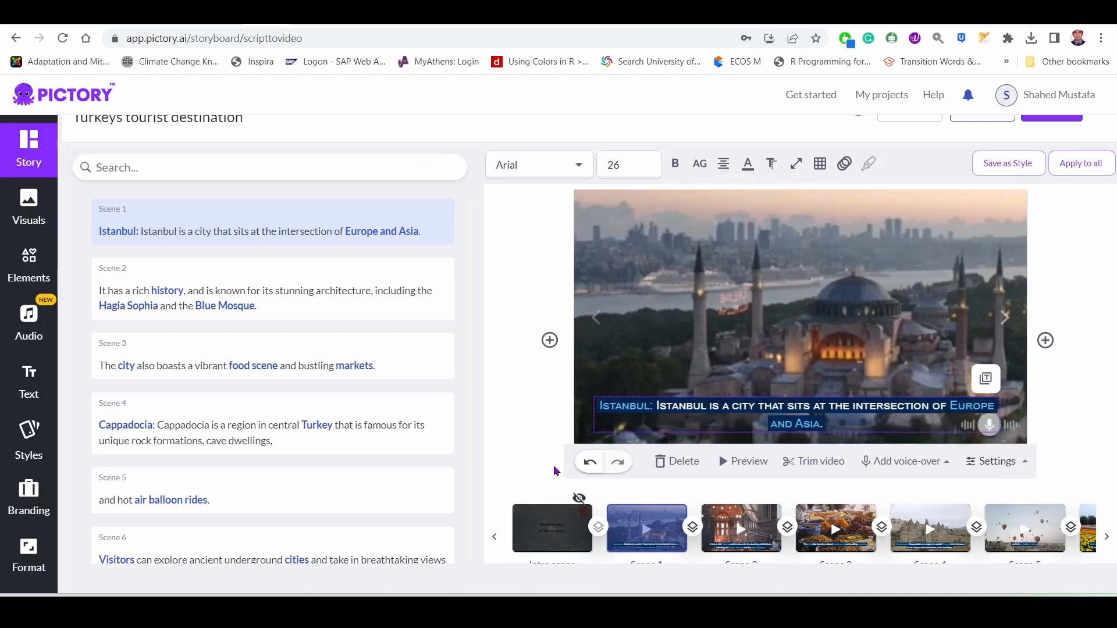
left_click(700, 163)
left_click(800, 194)
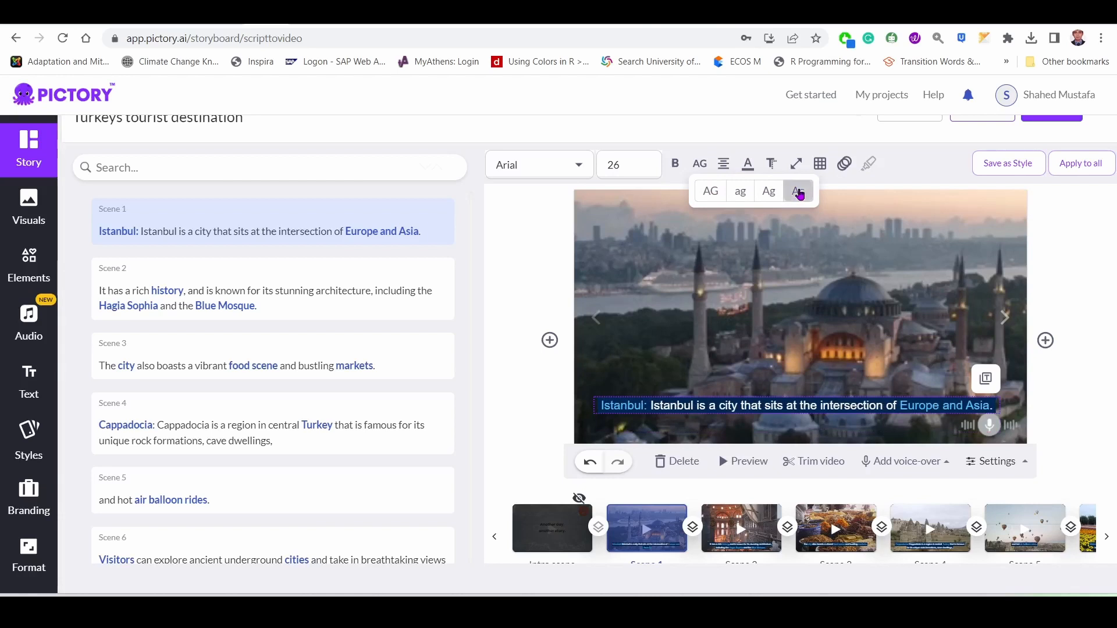
left_click(800, 195)
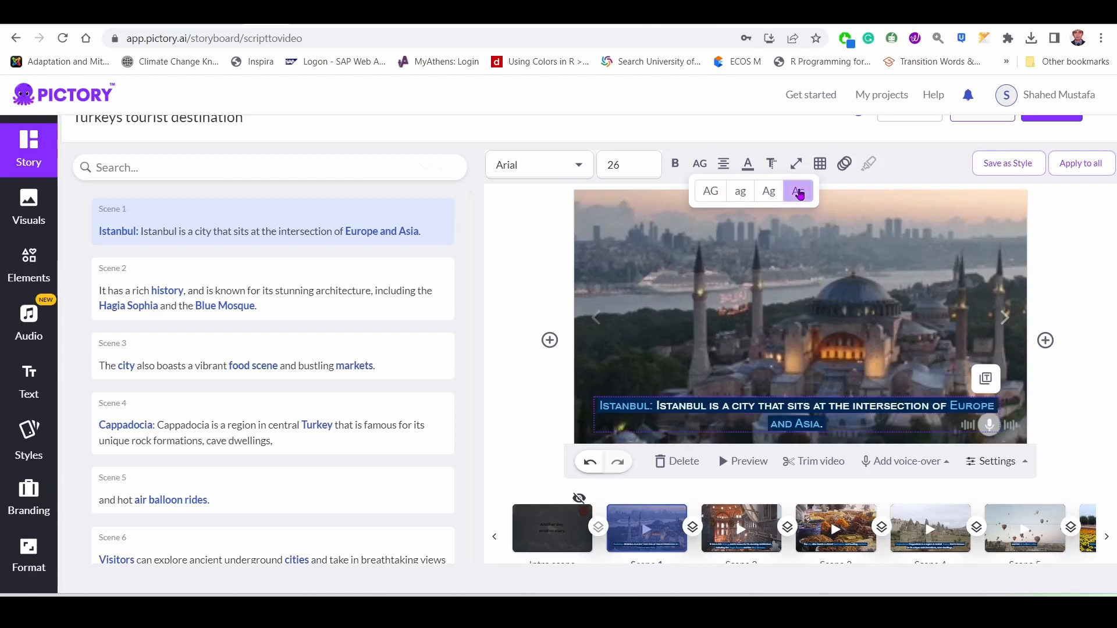
left_click(700, 164)
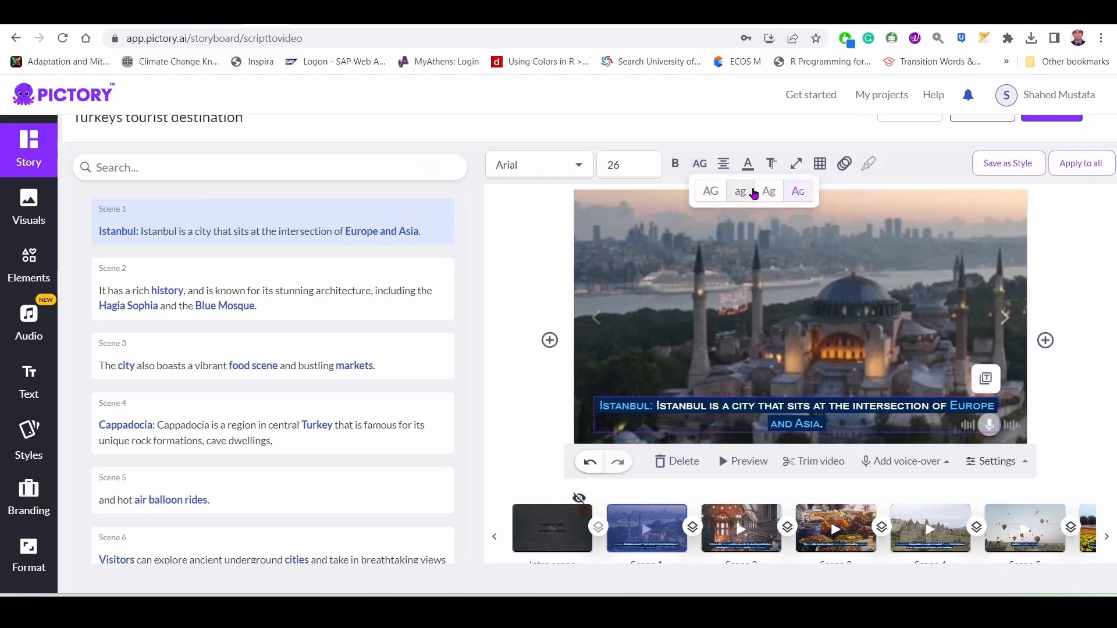
left_click(794, 203)
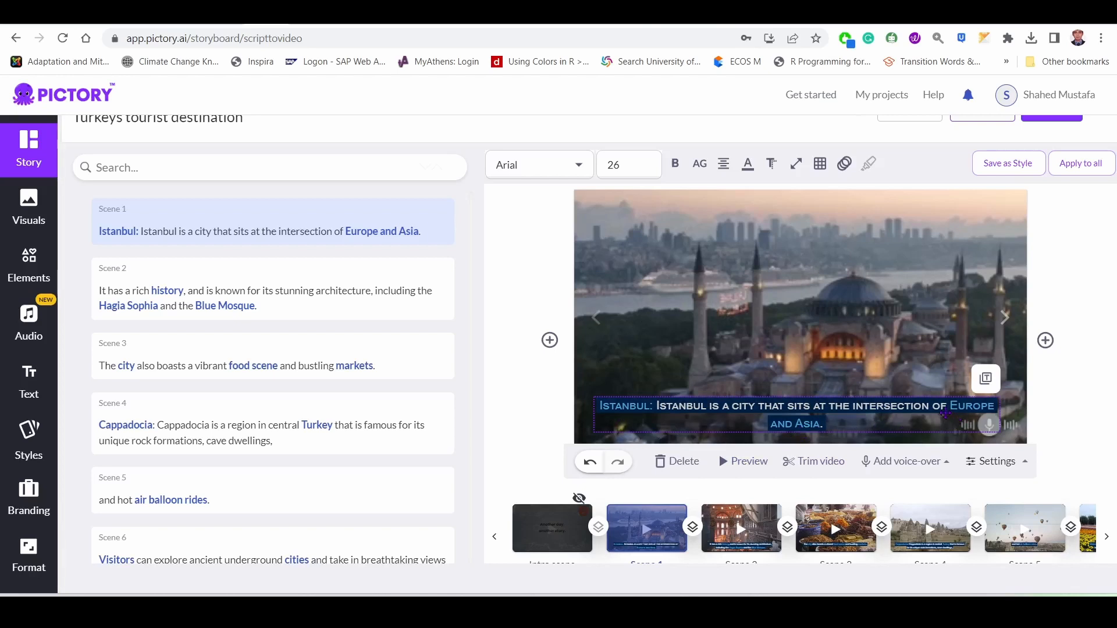
left_click(748, 165)
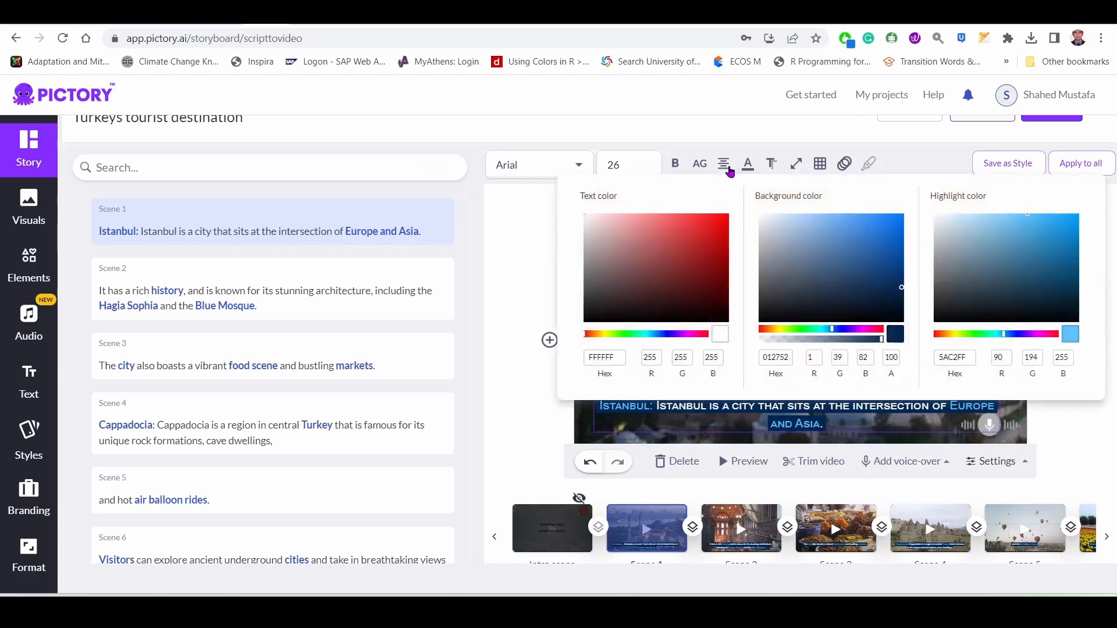
left_click(701, 167)
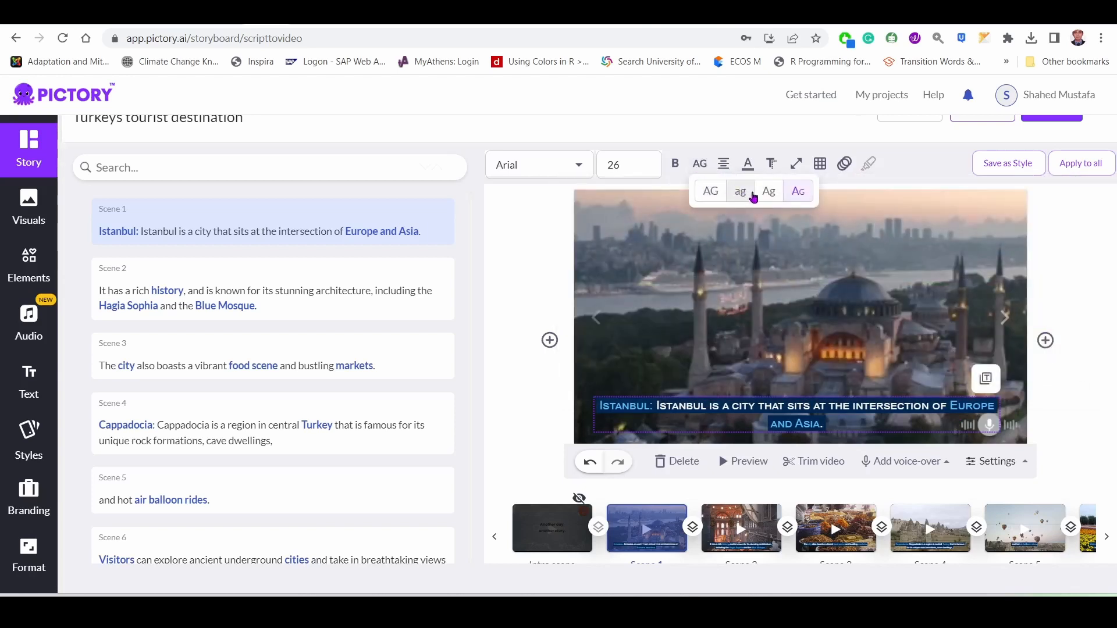
left_click(800, 193)
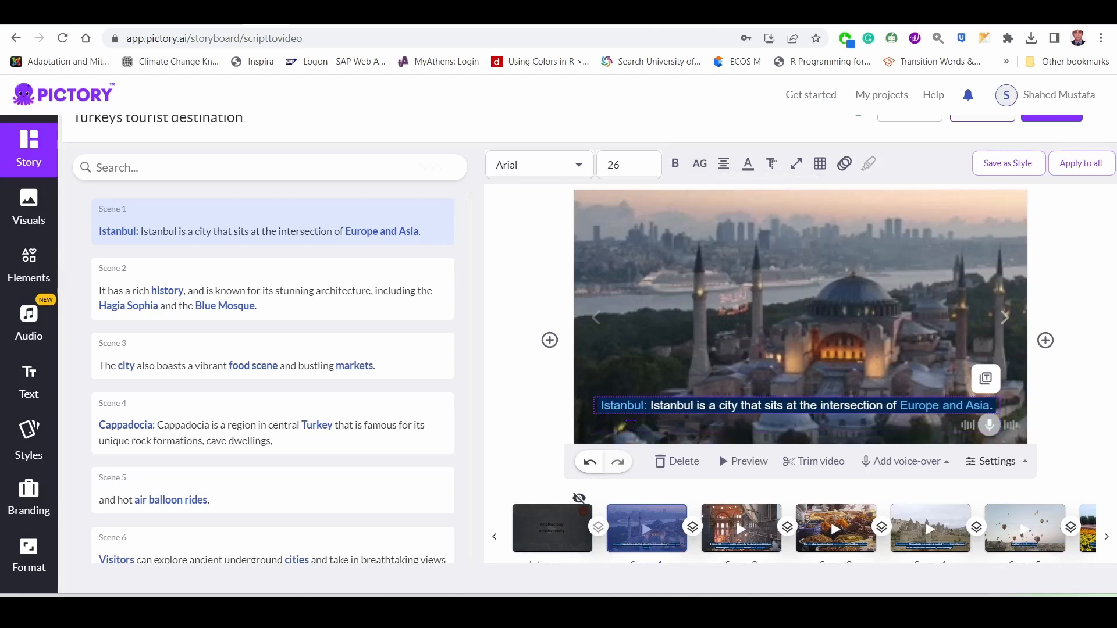
Try left and right alignment on the scene 1 caption, using font size 36 for comparison, and settle on center alignment.
left_click(724, 165)
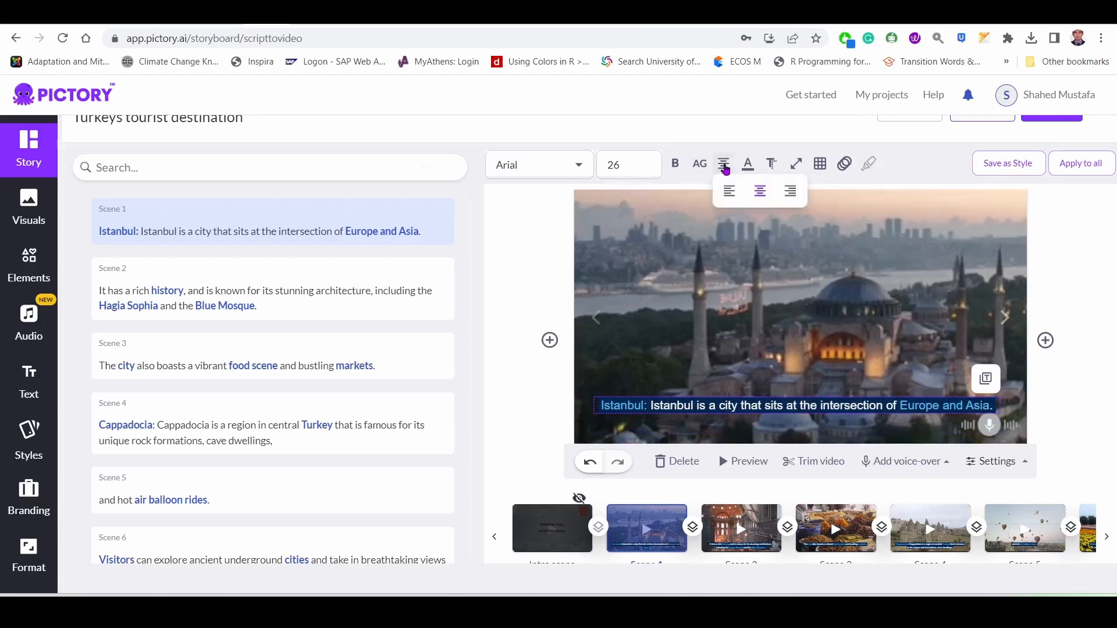
left_click(729, 195)
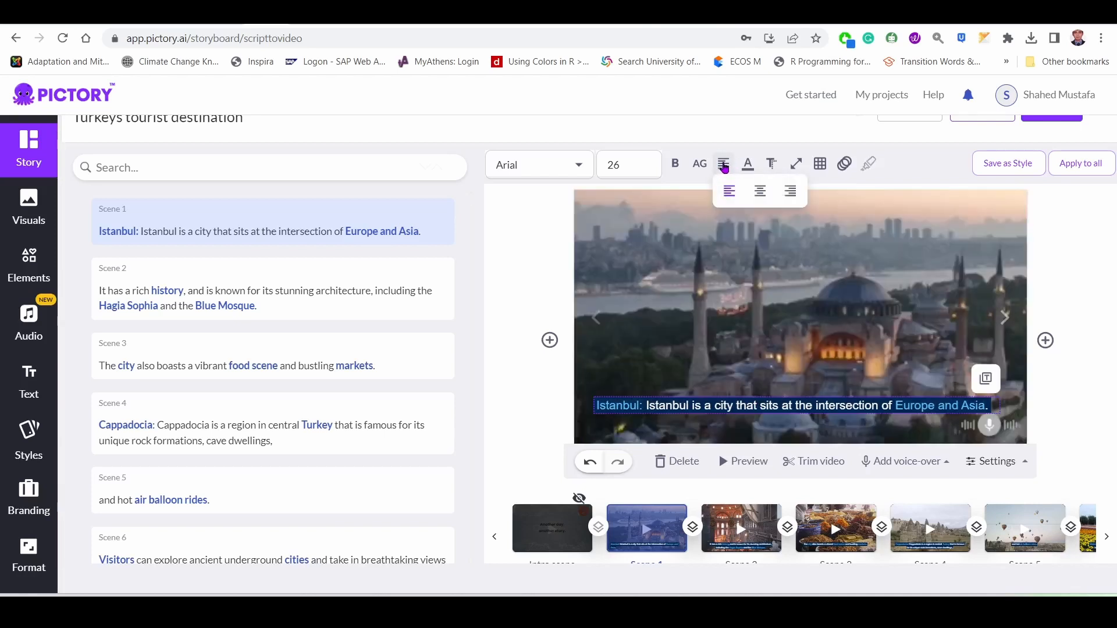
left_click(654, 168)
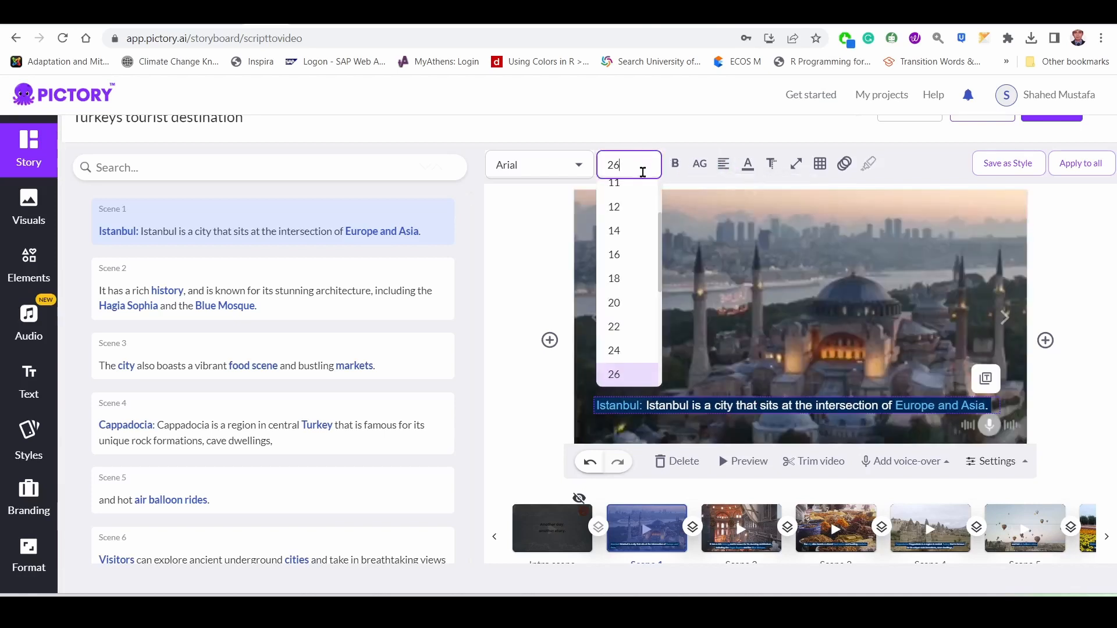
scroll(627, 326, "down", 2)
left_click(632, 325)
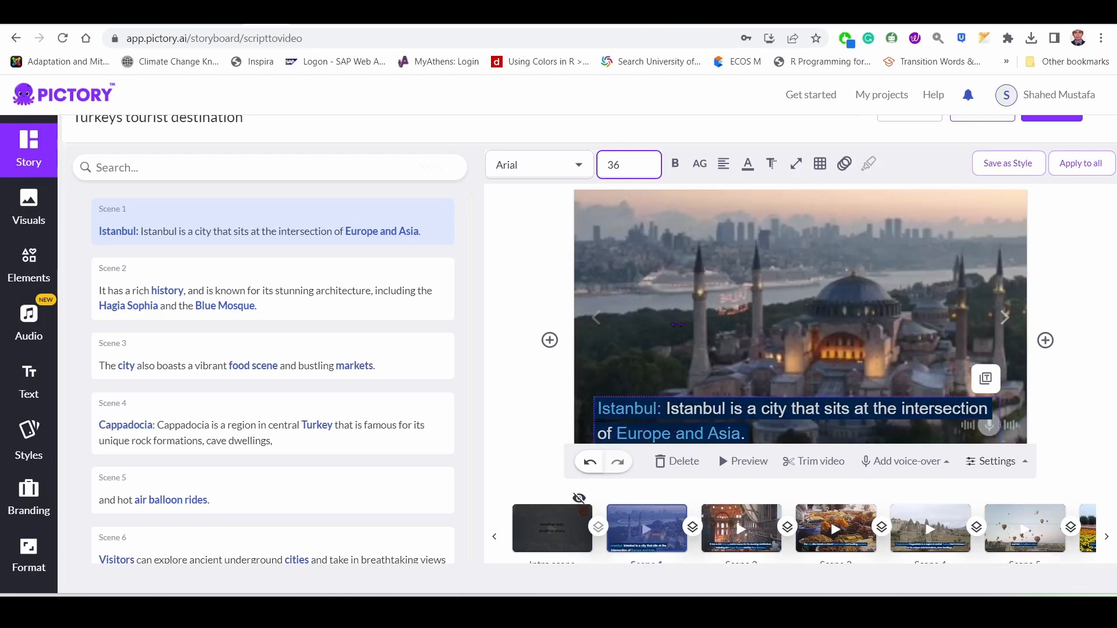
left_click(726, 165)
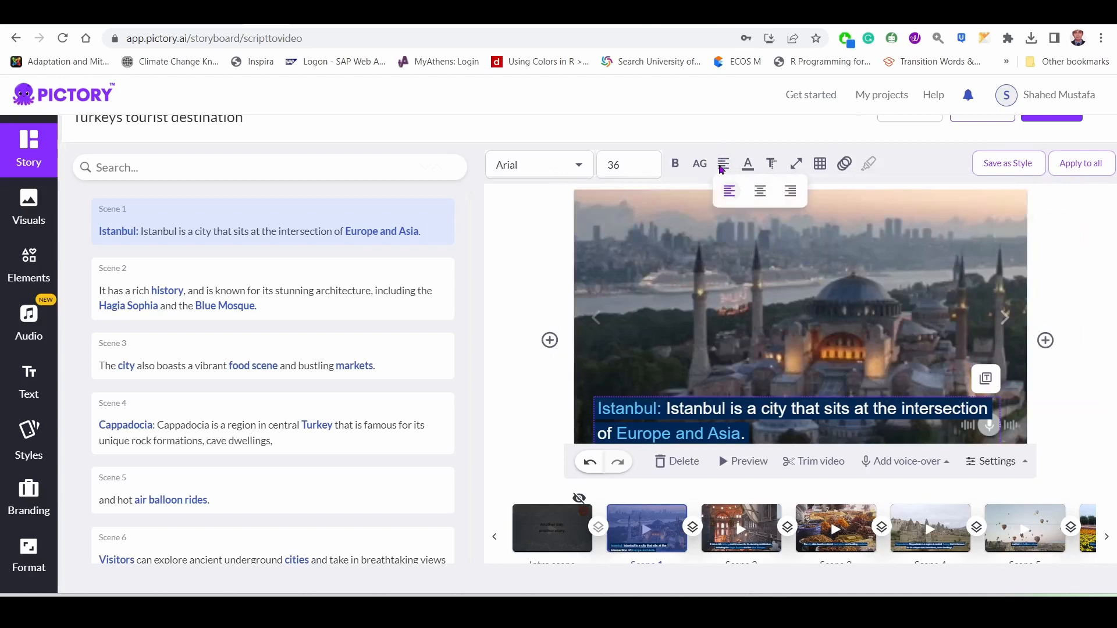
left_click(792, 192)
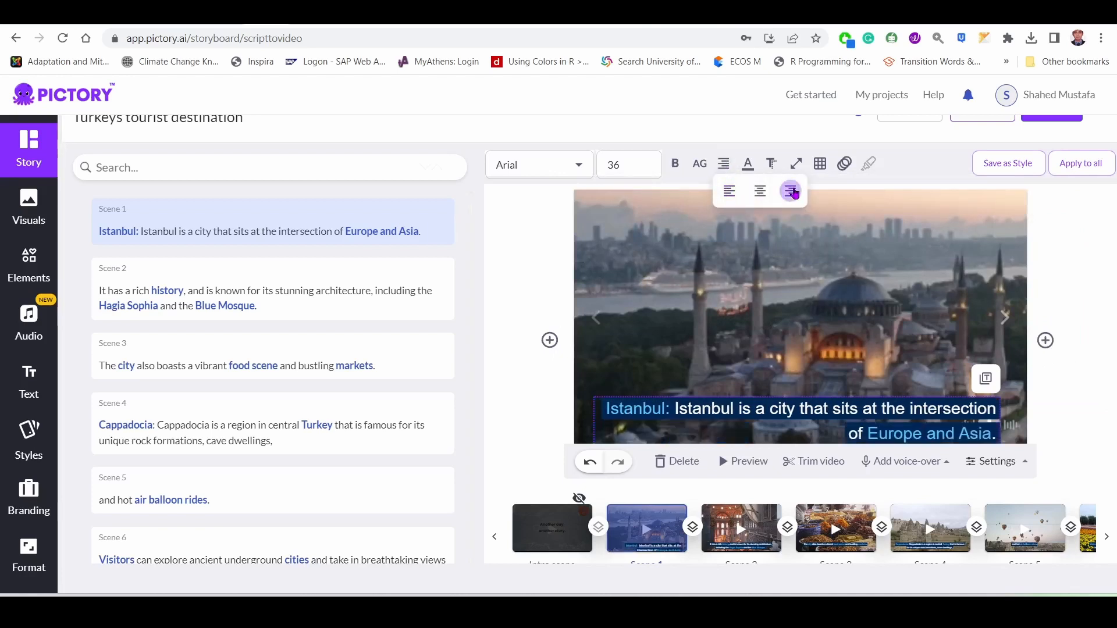
left_click(759, 194)
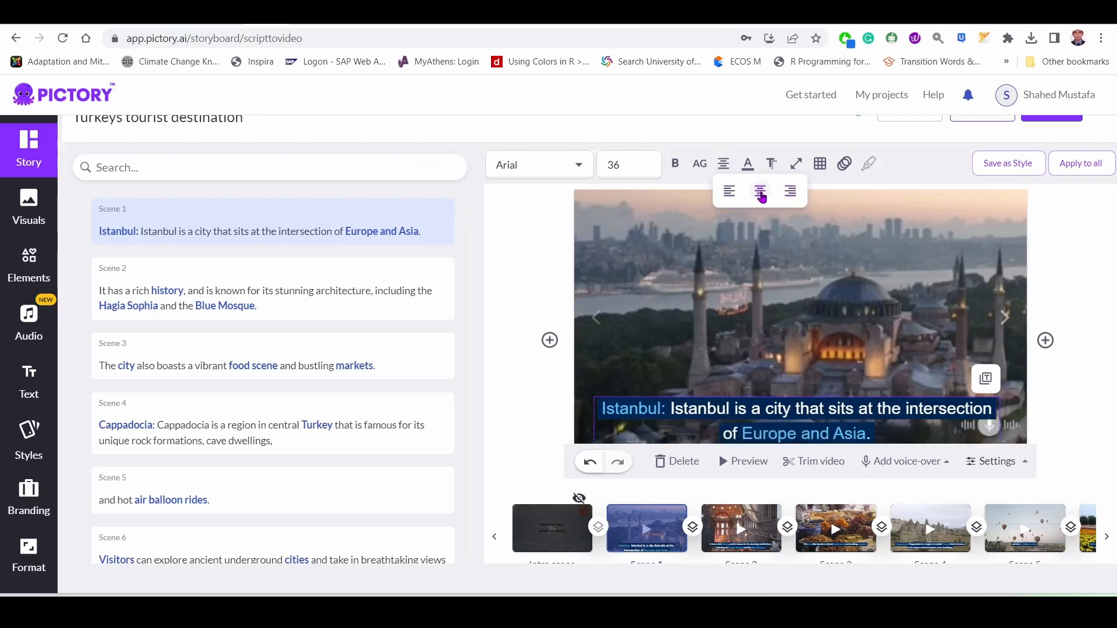
Set the scene 1 caption's font size to 30 and change its text color to a strong blue.
left_click(639, 163)
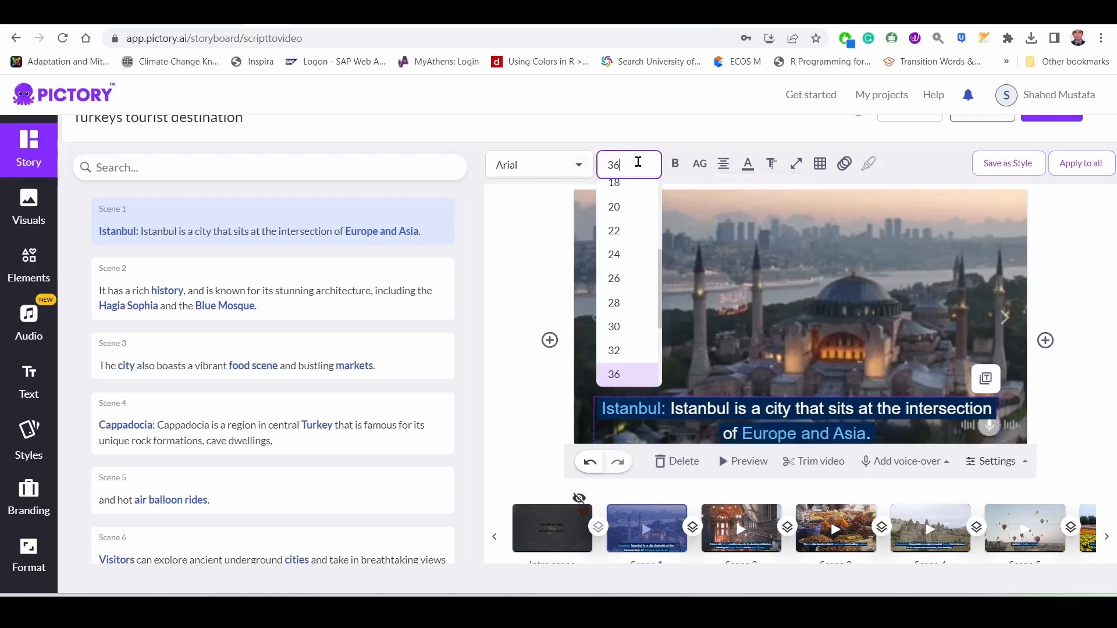
left_click(628, 330)
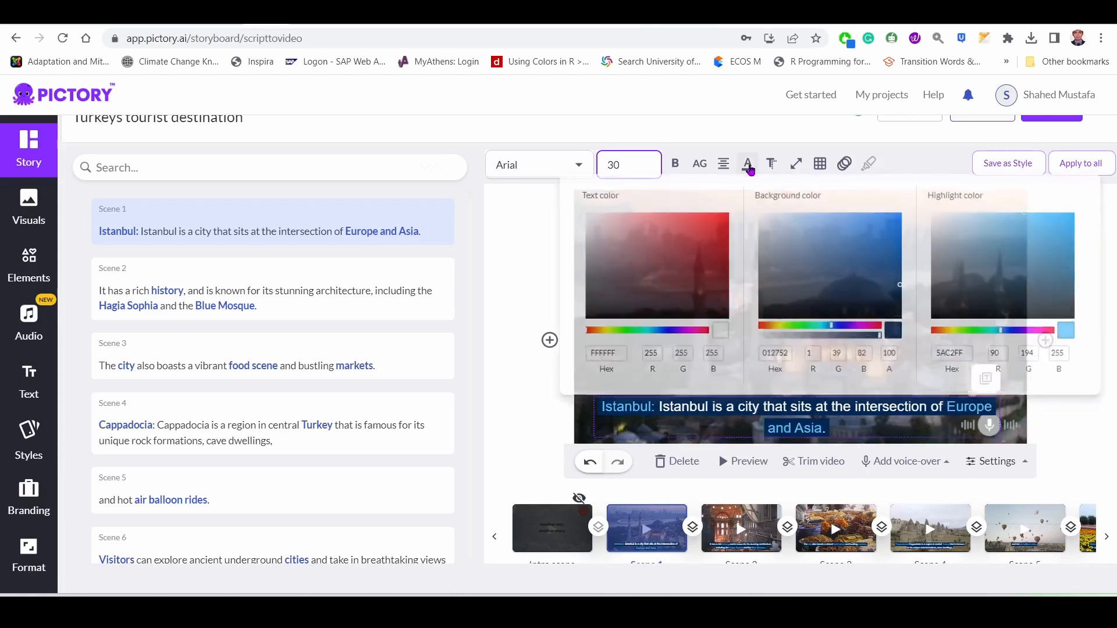
mouse_move(748, 170)
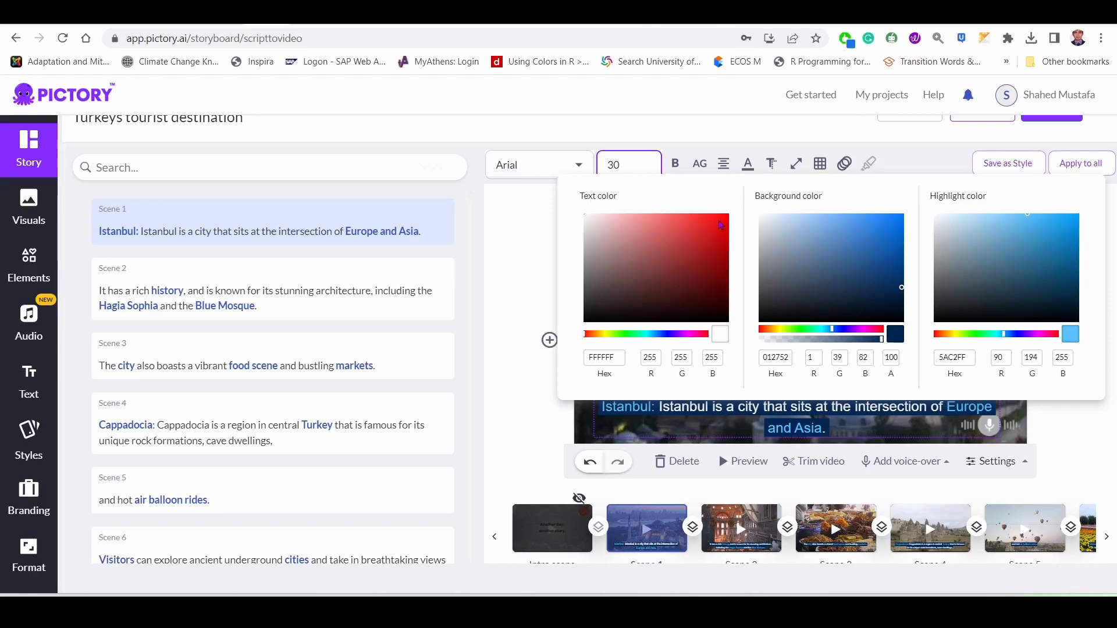
left_click(600, 335)
left_click_drag(599, 334, 668, 338)
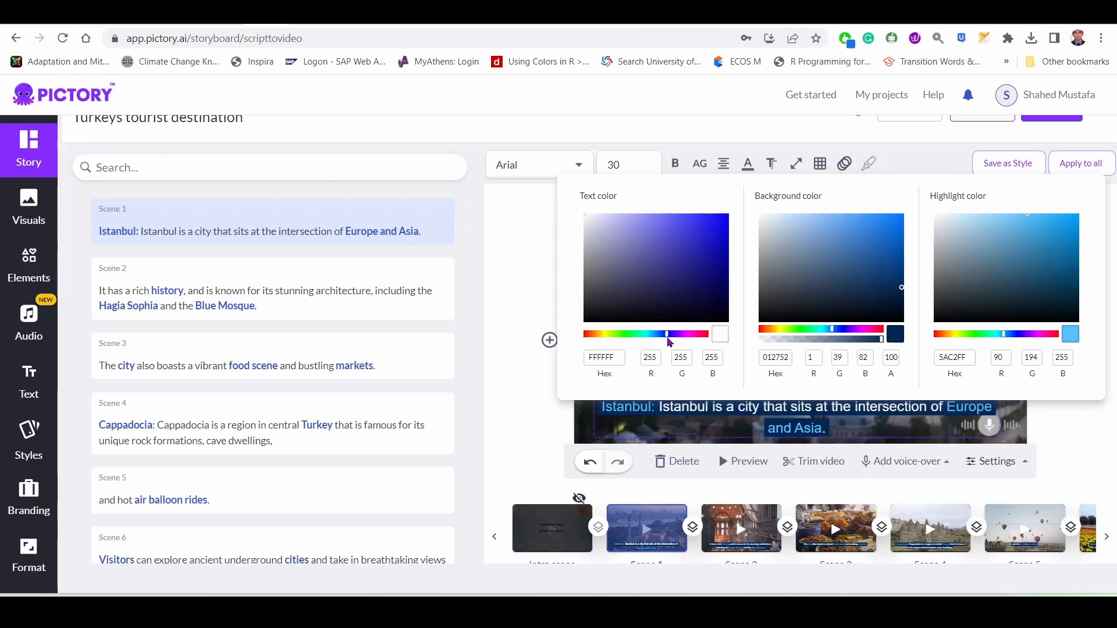
left_click(723, 224)
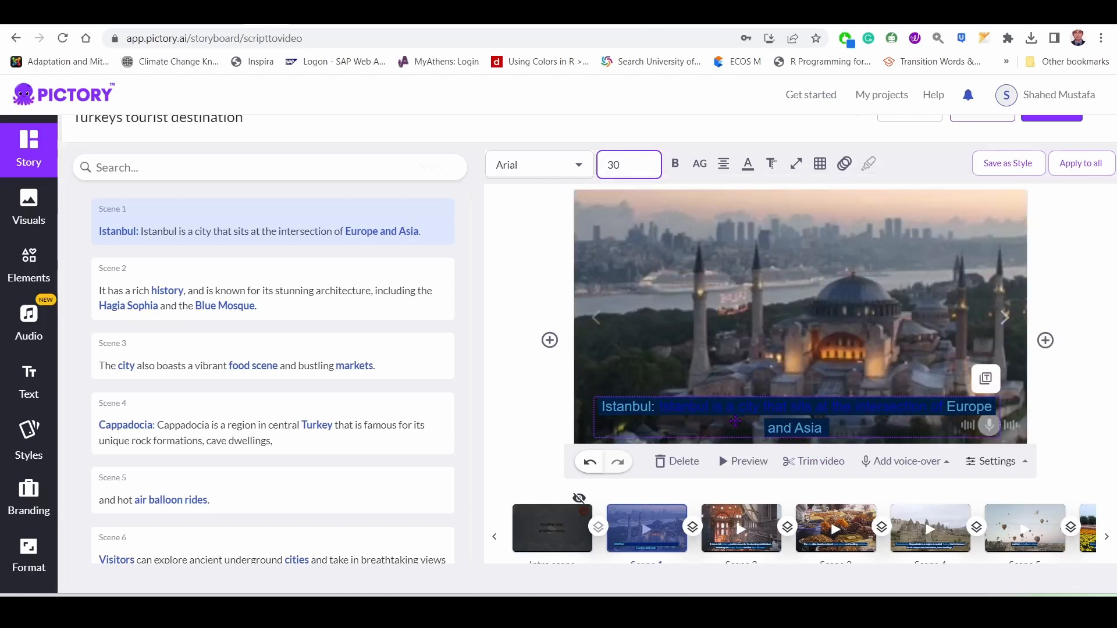
Set the scene 1 caption's text color to the near-white shade EAEAF6.
left_click(748, 164)
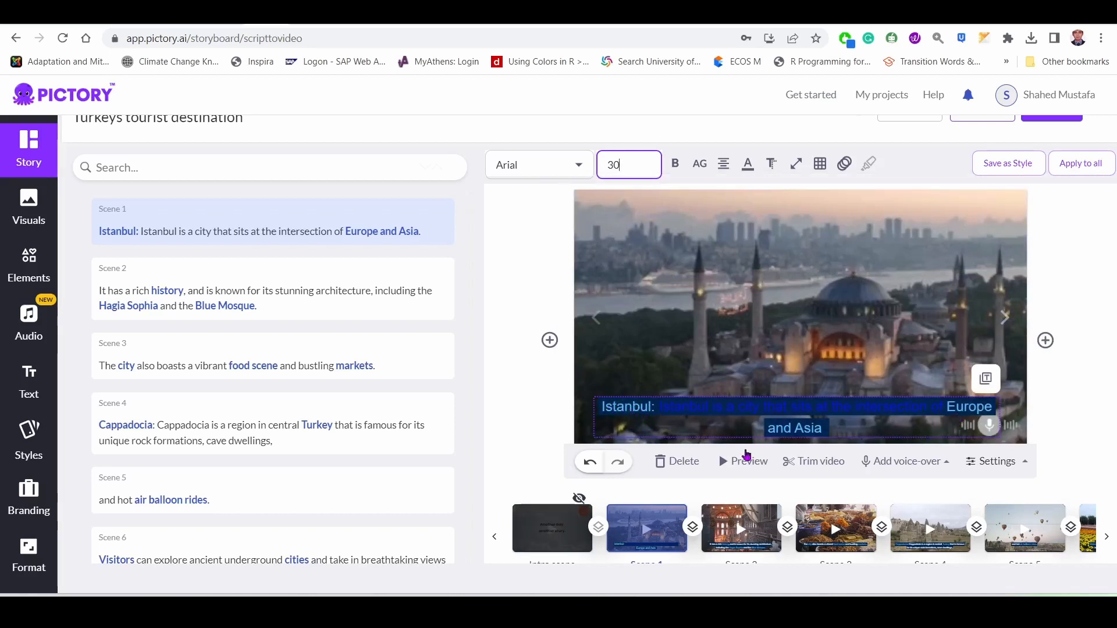
left_click(747, 164)
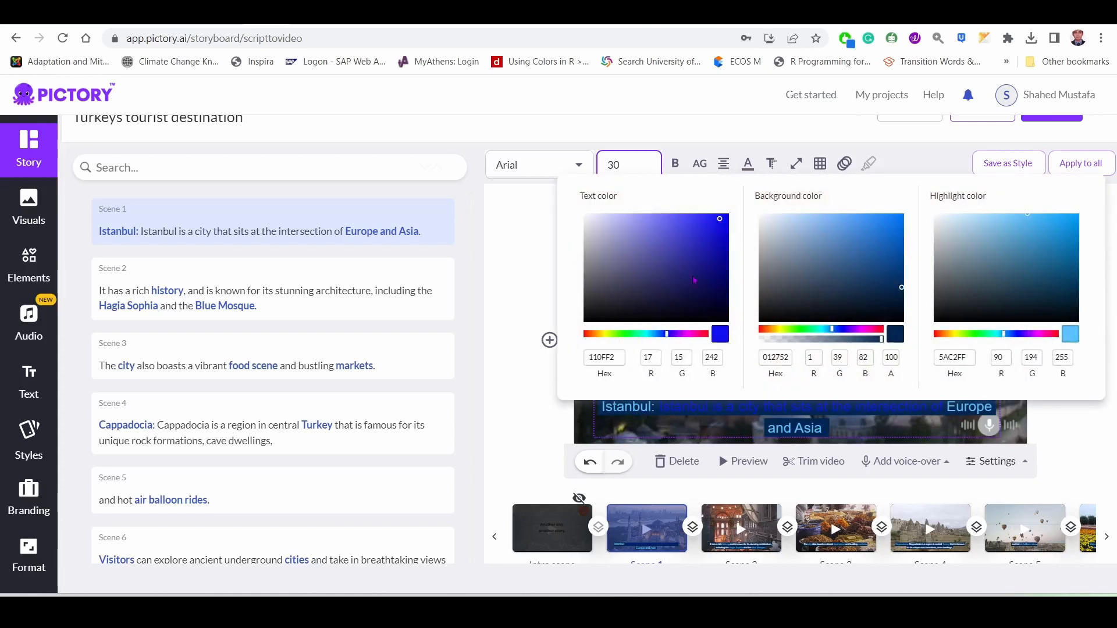
left_click(599, 216)
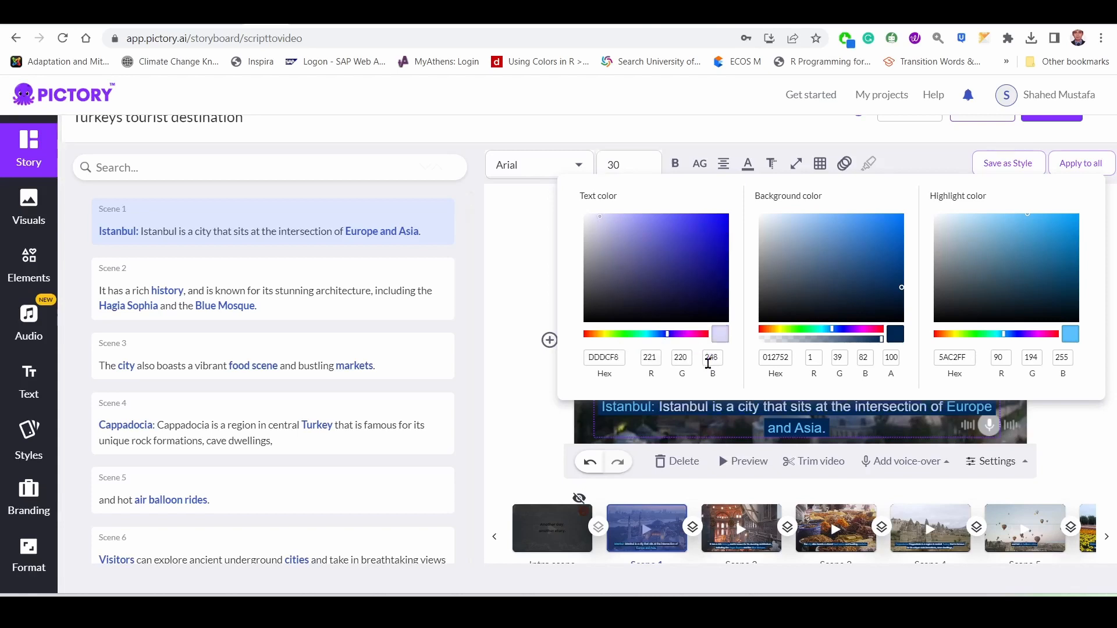
left_click(591, 217)
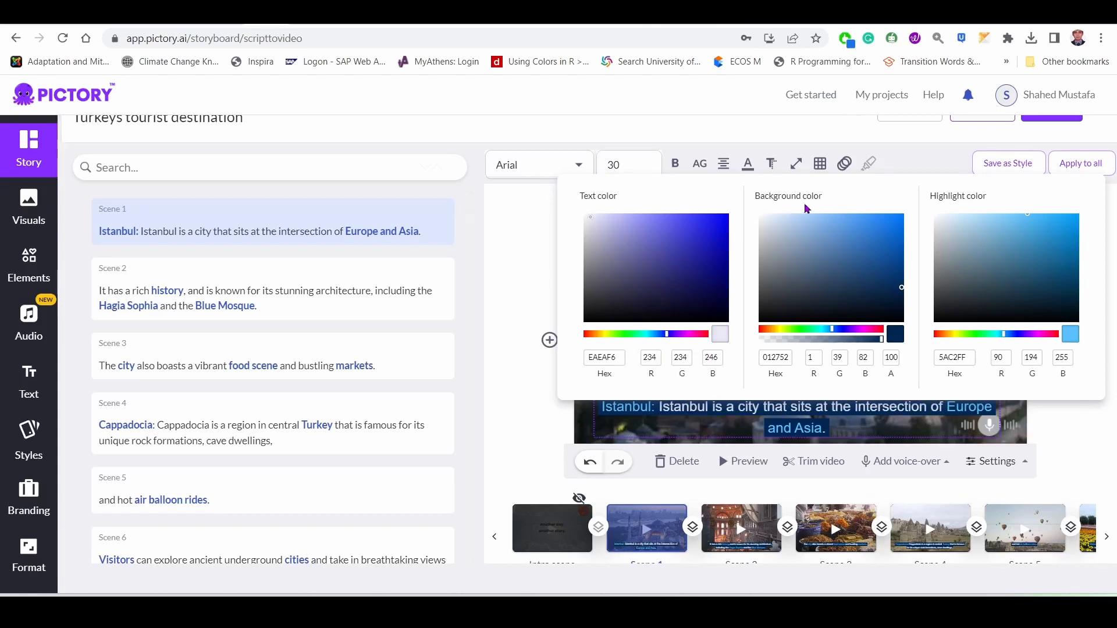
Change the scene 1 caption's background color to bright yellow E9EF06.
left_click(780, 329)
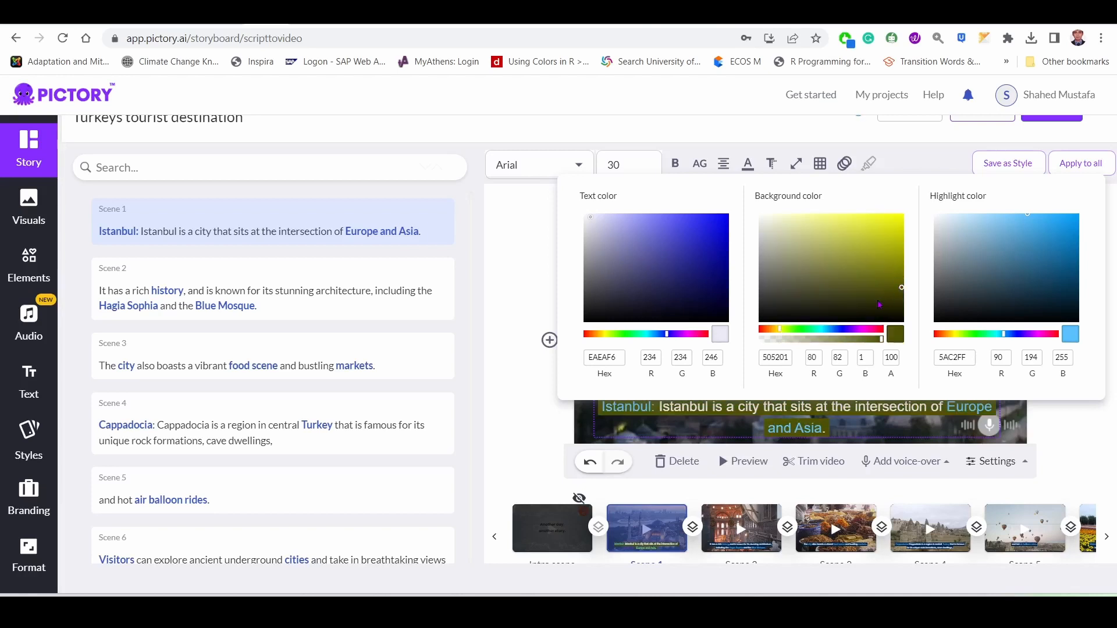
left_click(899, 283)
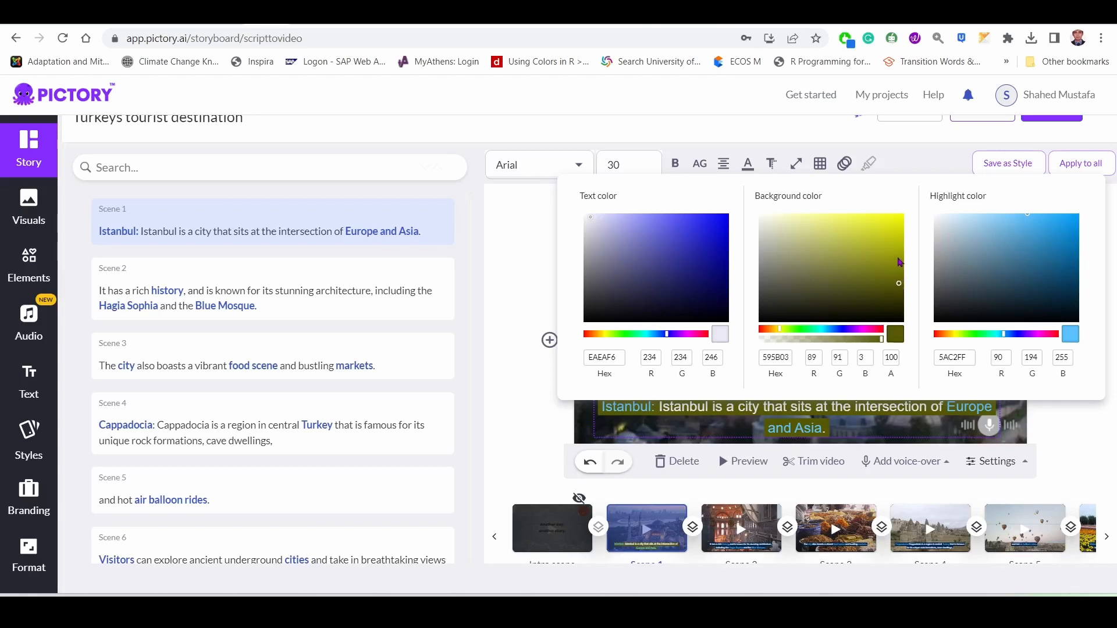
left_click(903, 226)
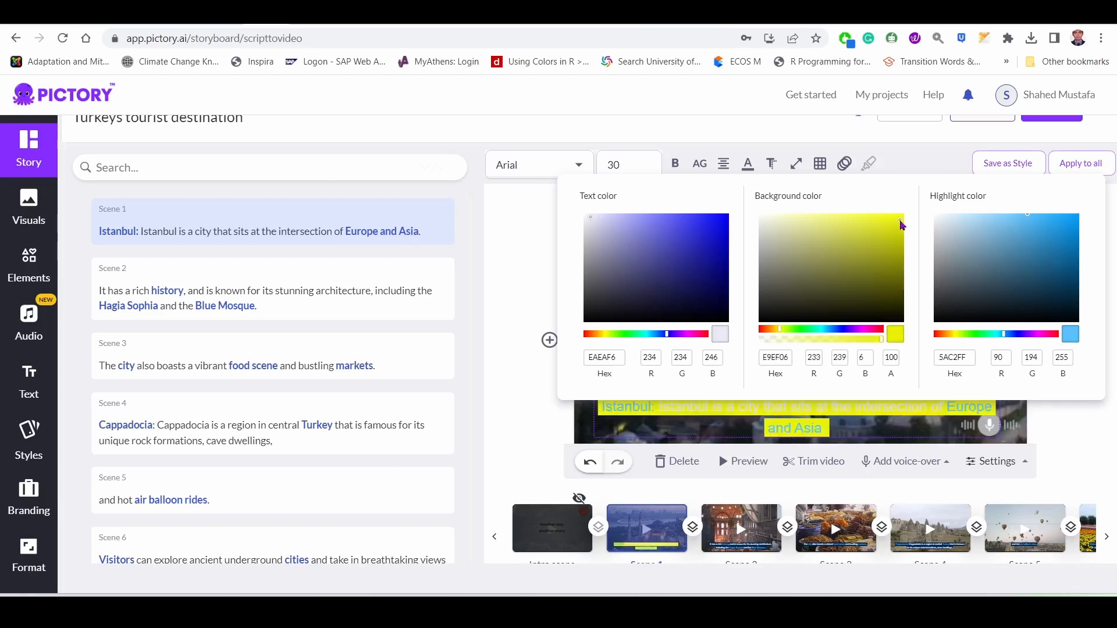
Change the scene 1 caption's text color to the medium blue 7A7AED and review the color settings.
left_click(654, 221)
left_click(692, 123)
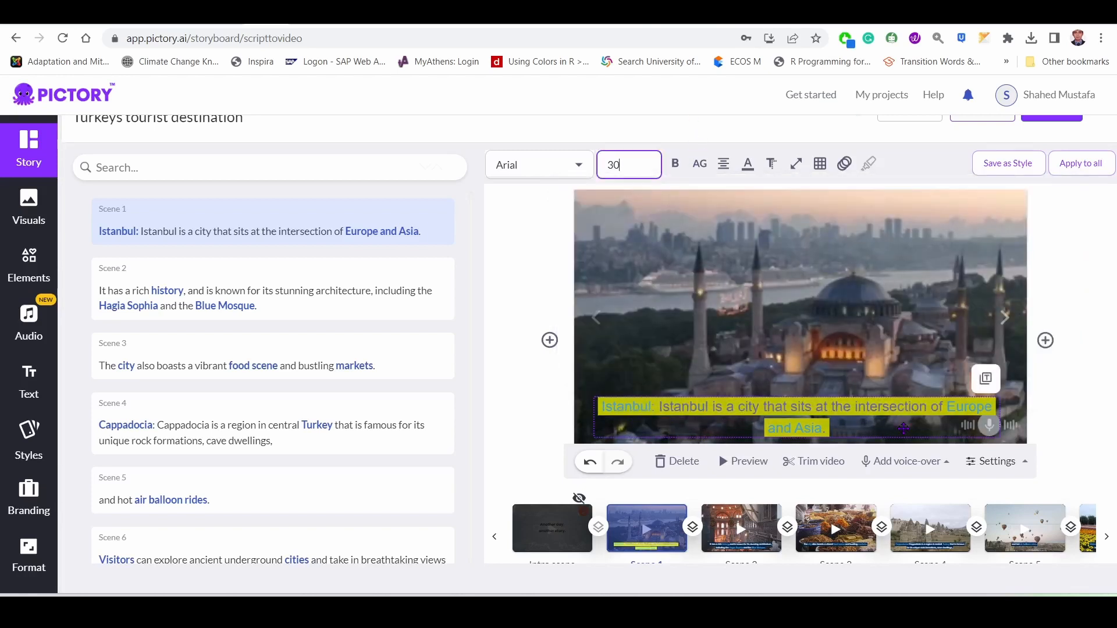
left_click(748, 166)
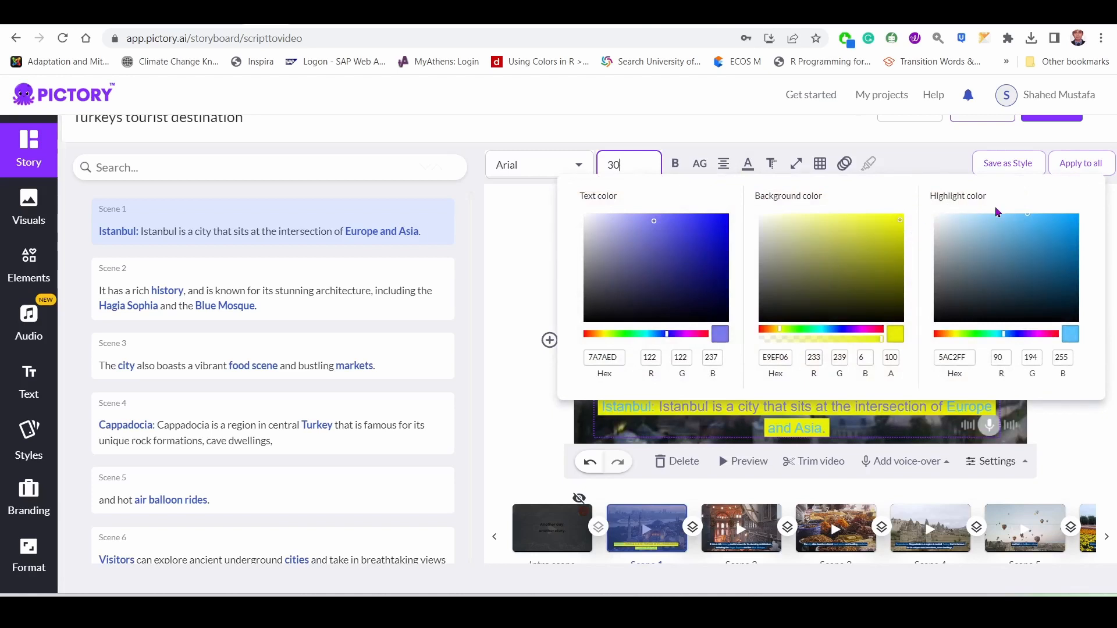
left_click(536, 405)
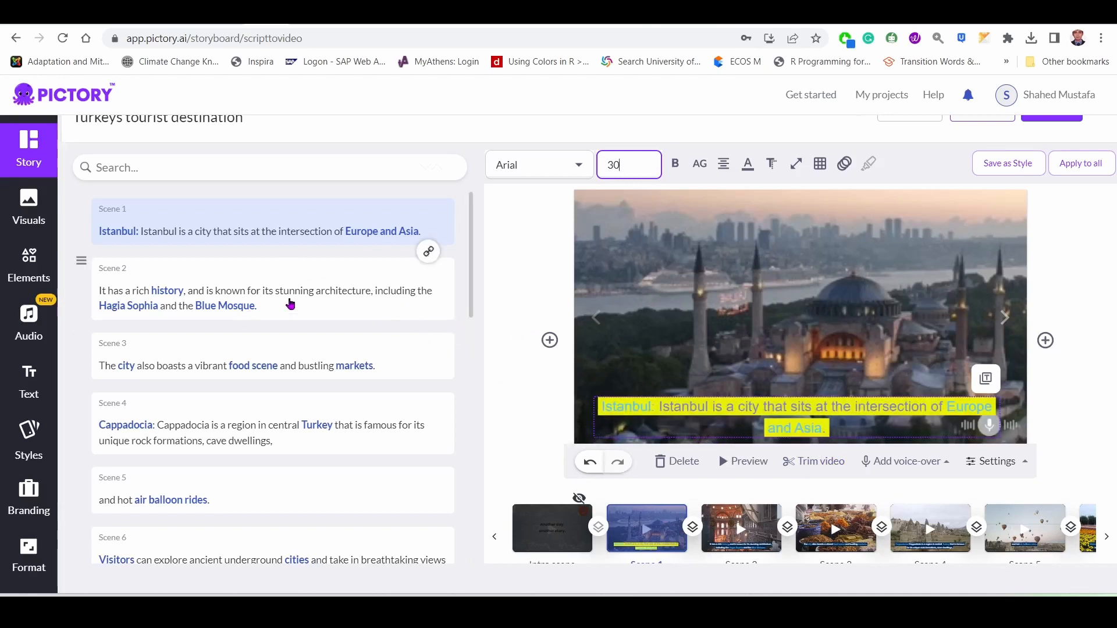
Set the highlight color of the scene 1 caption's keywords to the strong red F1143F.
left_click(755, 167)
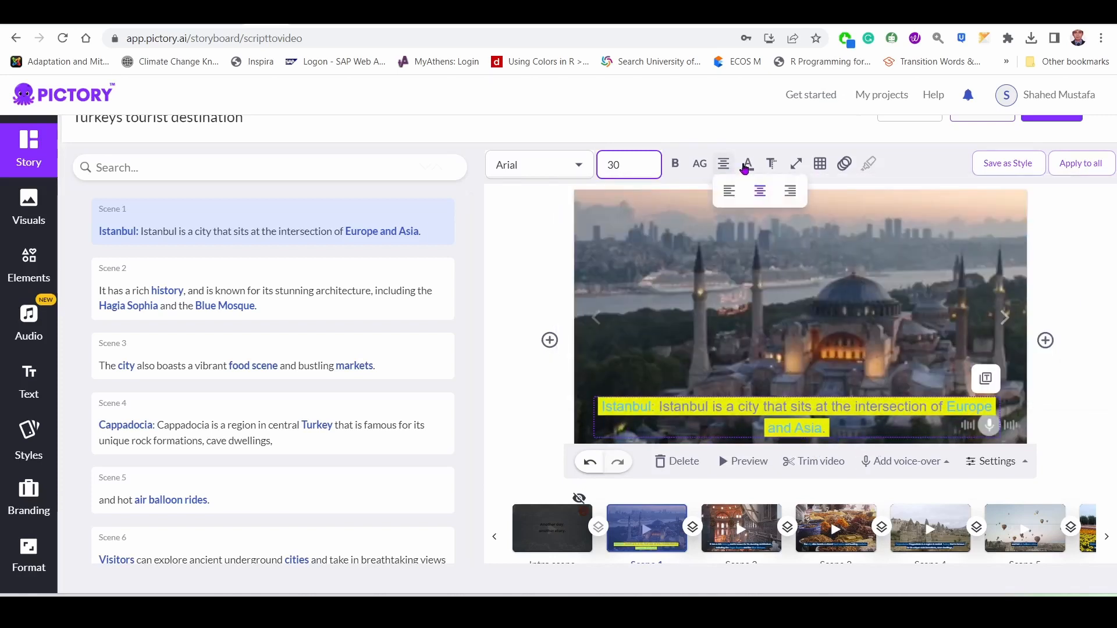
mouse_move(748, 165)
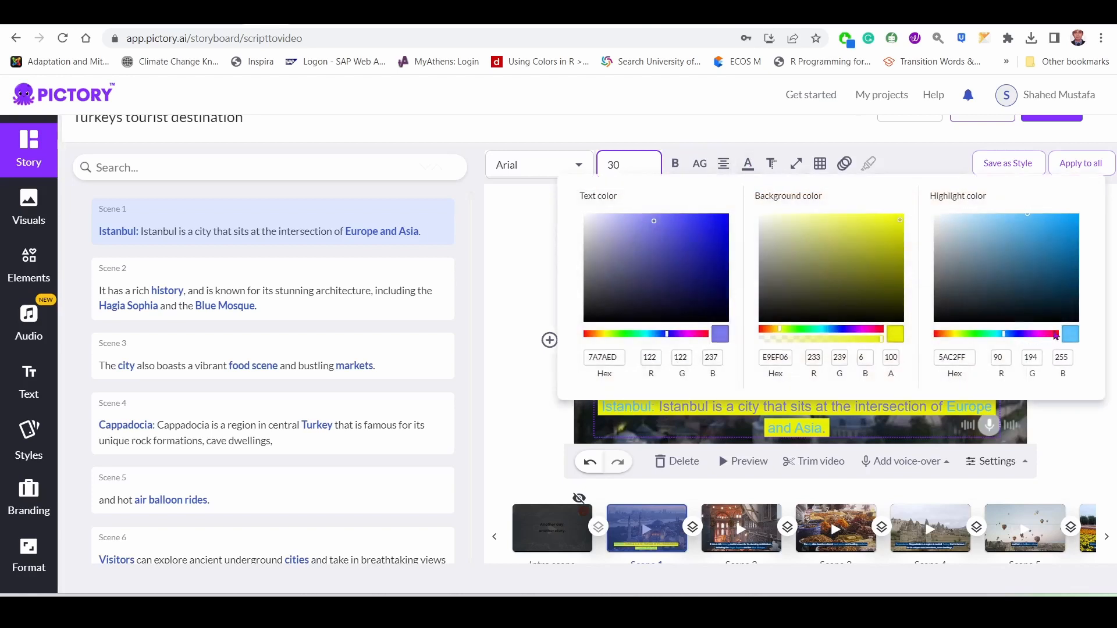
left_click(1056, 336)
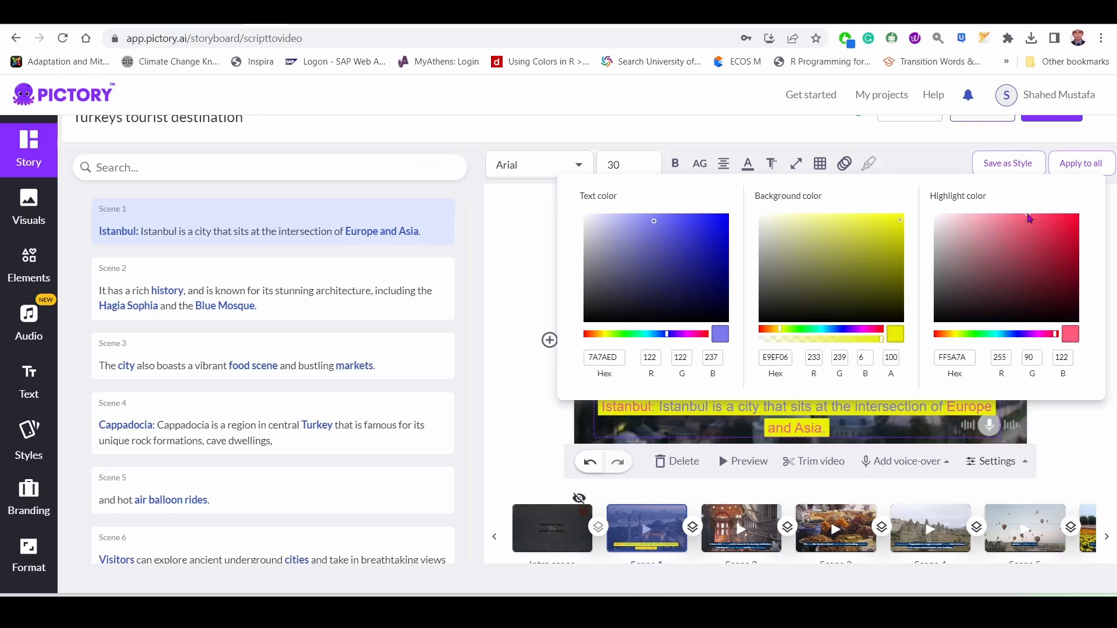
left_click(1061, 222)
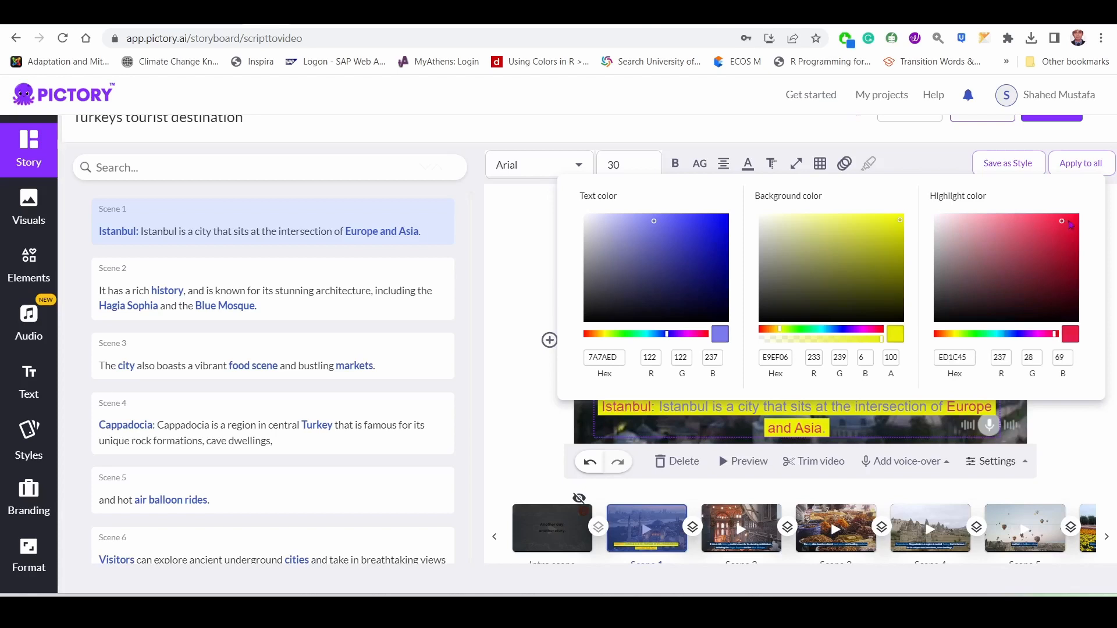
left_click(529, 421)
left_click(528, 419)
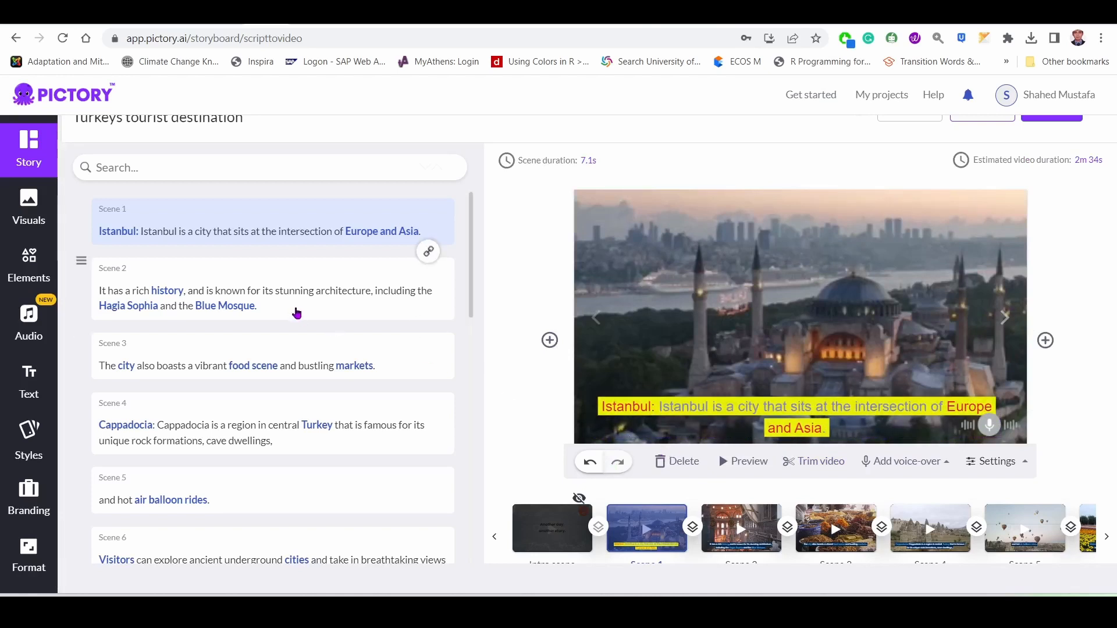
Highlight the word "intersection" in the scene 1 caption as an additional keyword.
left_click(804, 414)
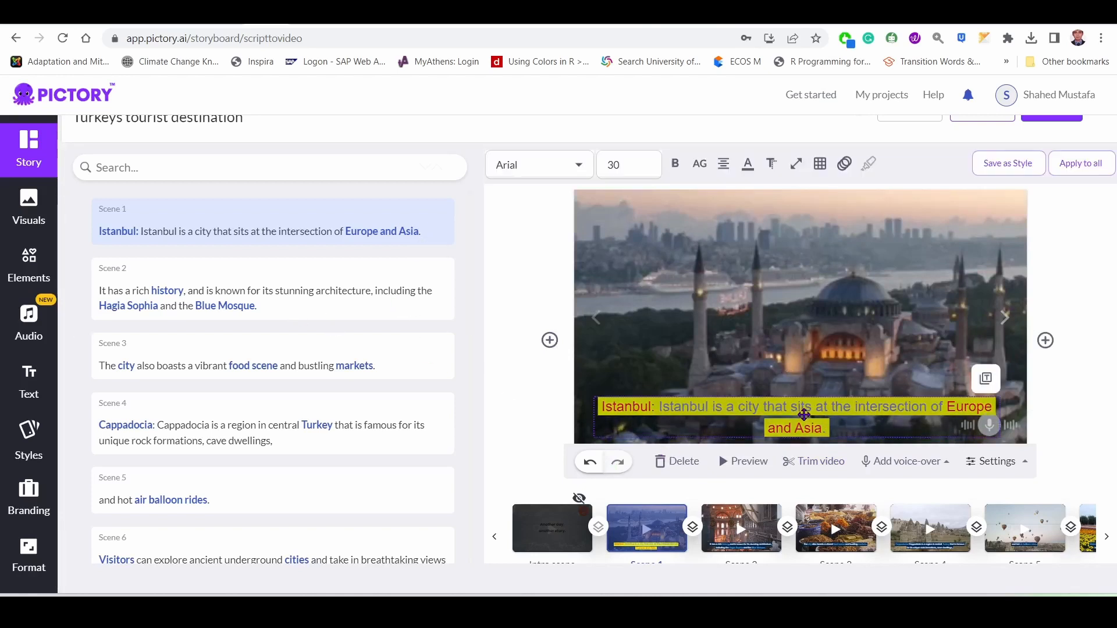
left_click(819, 168)
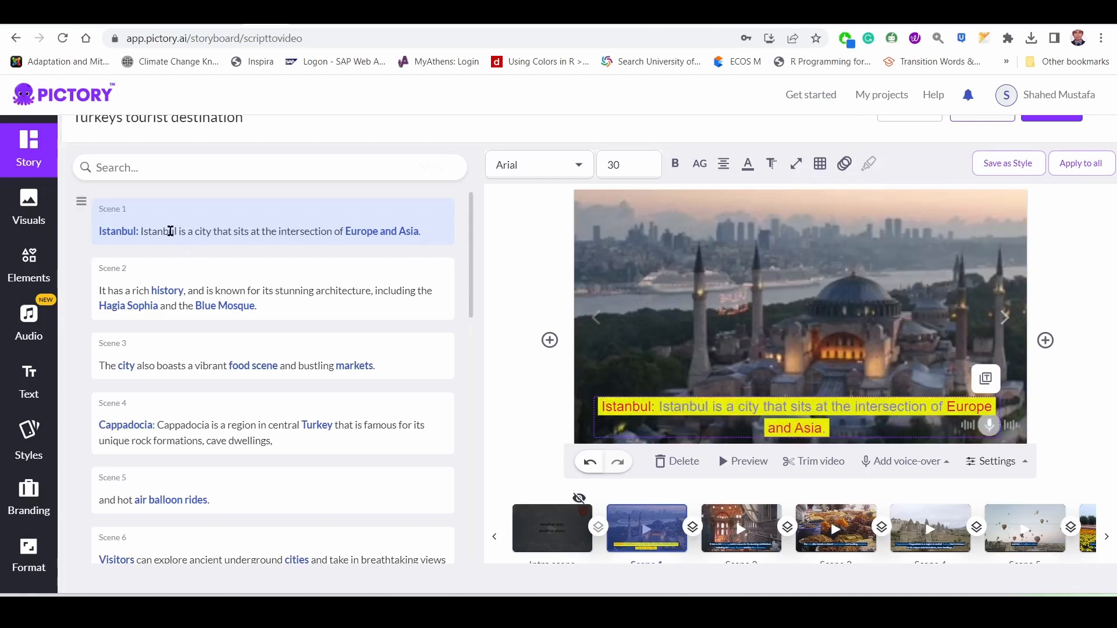
left_click(188, 233)
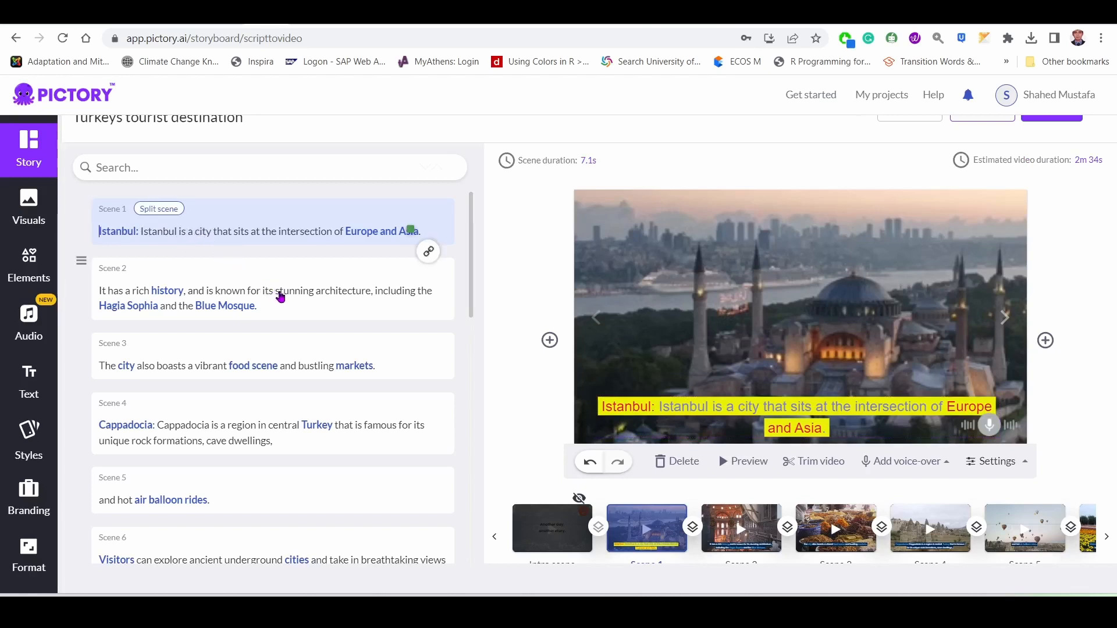
left_click_drag(277, 232, 334, 231)
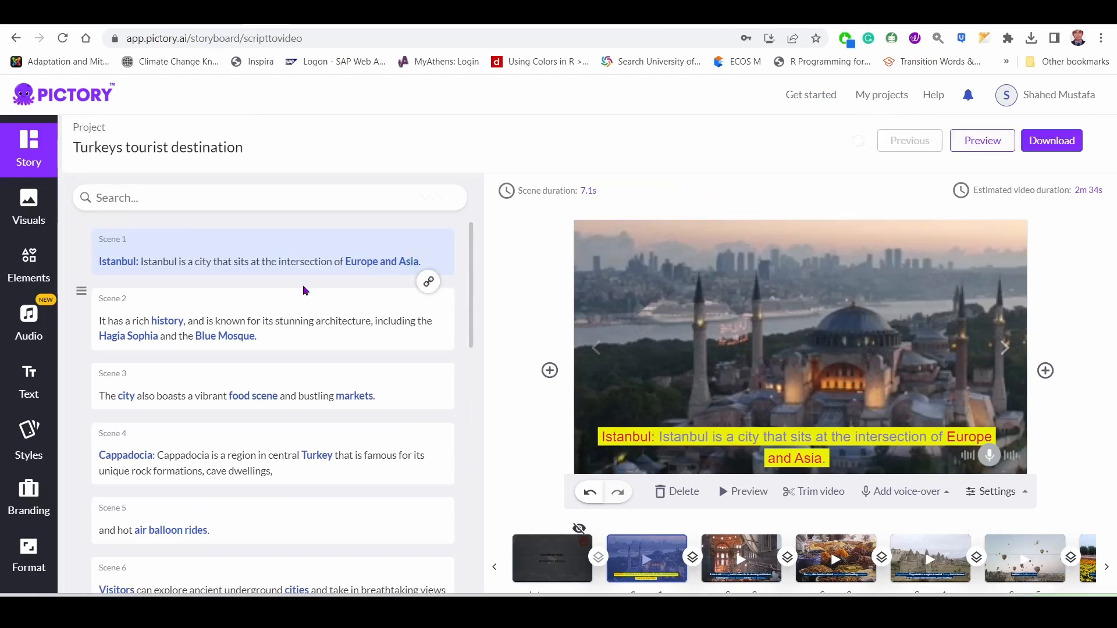
mouse_move(553, 381)
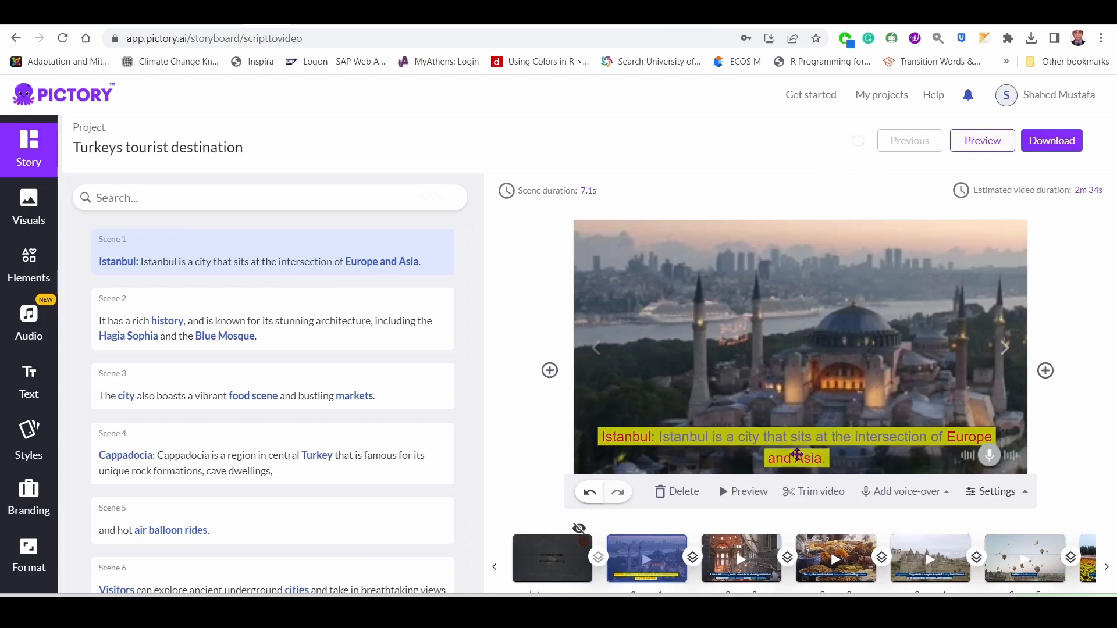
left_click(793, 442)
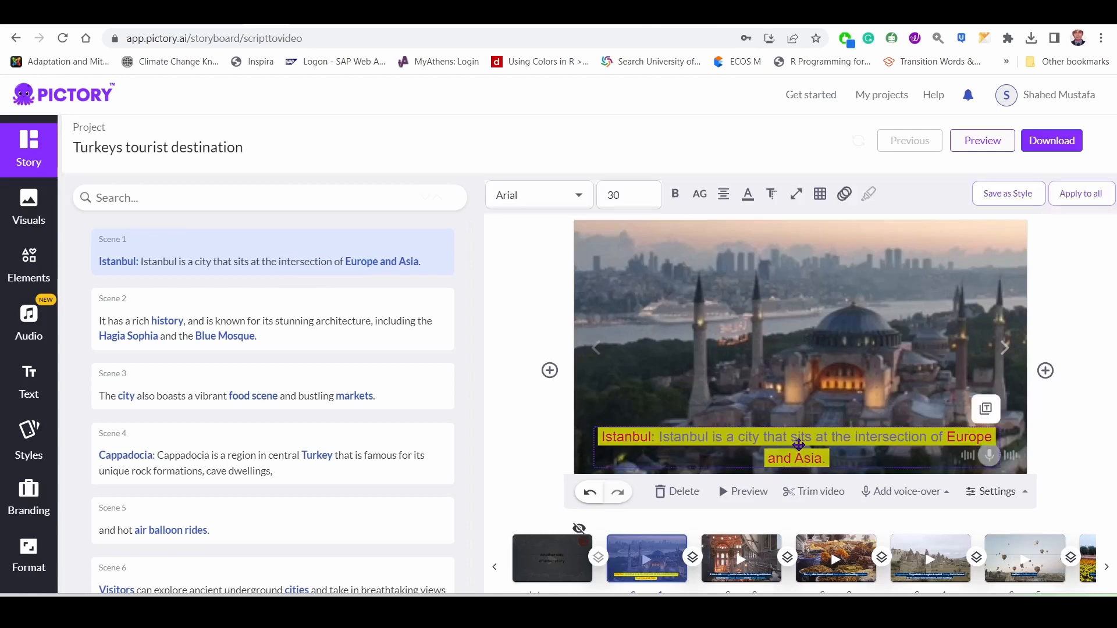
left_click(799, 445)
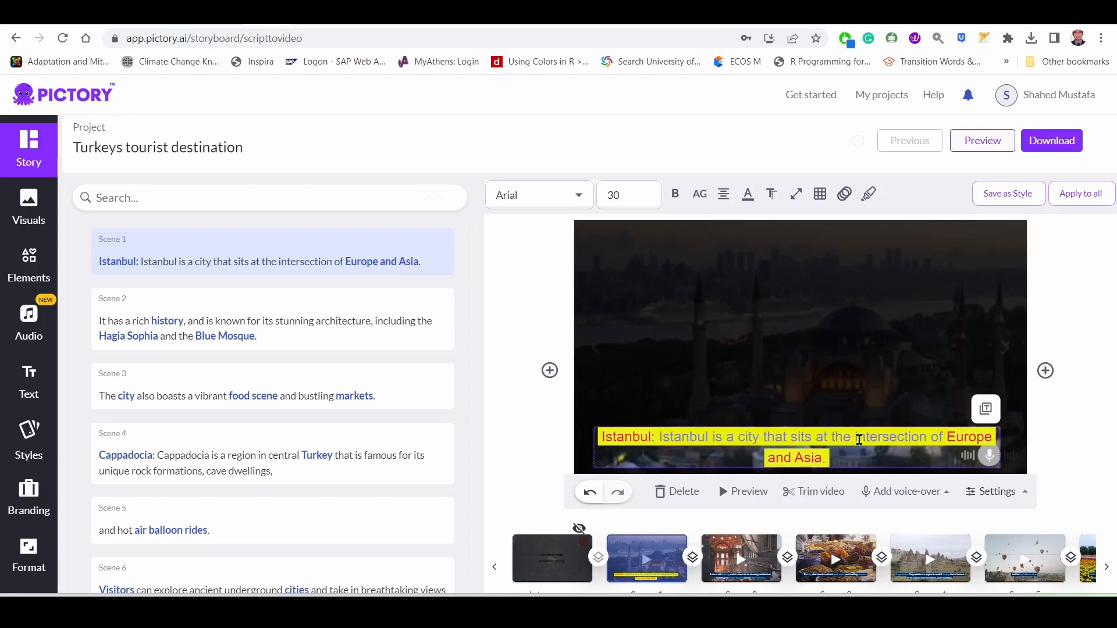
left_click_drag(856, 437, 927, 435)
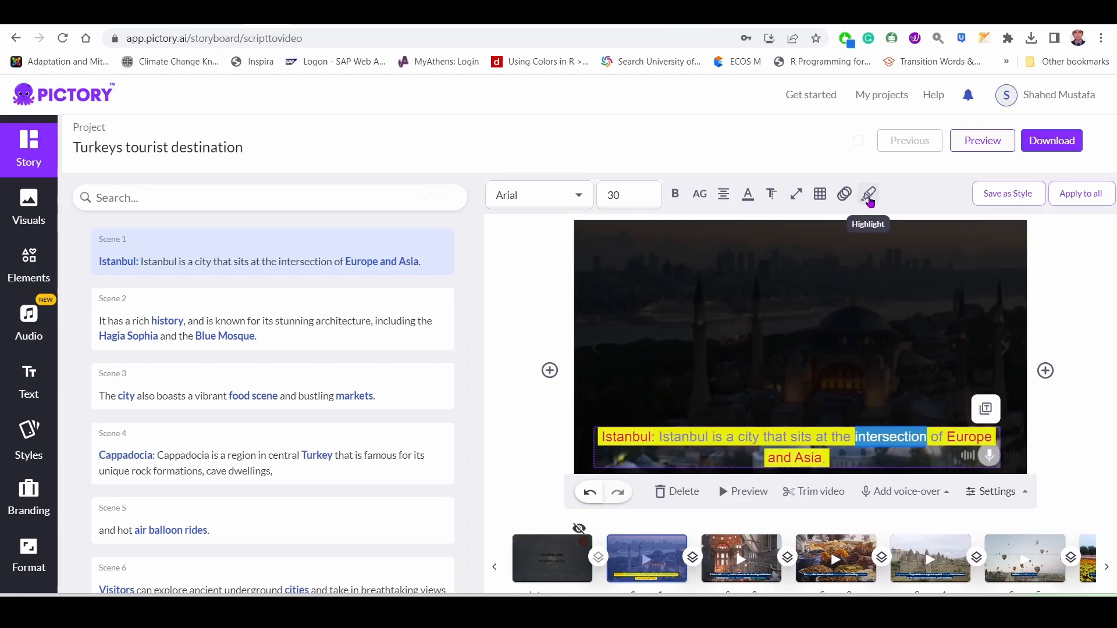
left_click(869, 199)
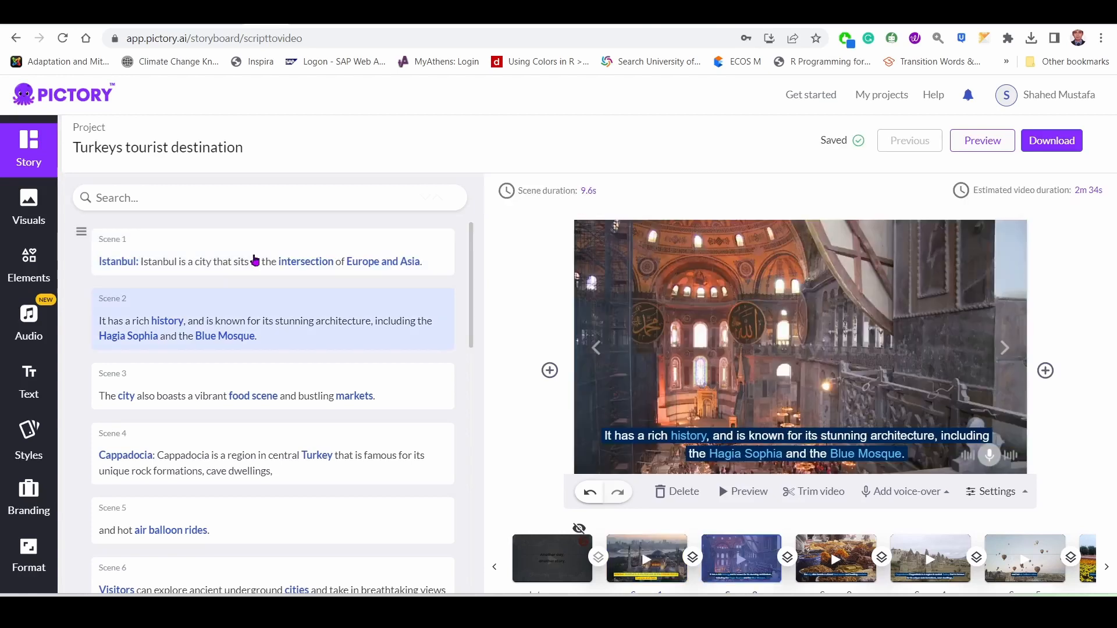
left_click(254, 259)
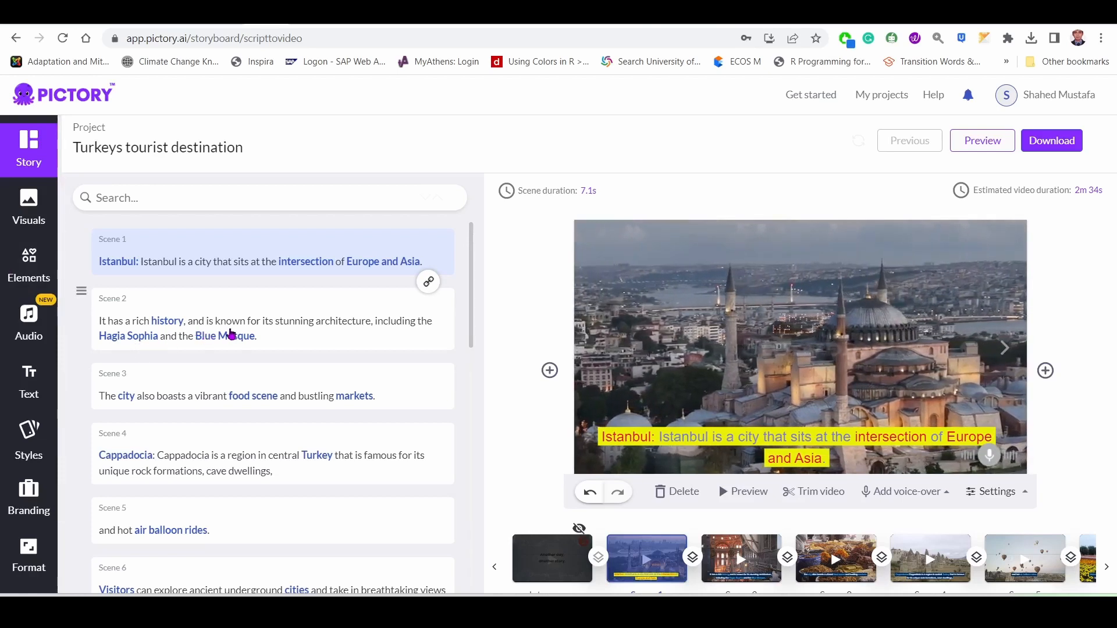
Try the light green 7FED7A as the scene 1 caption's text color.
left_click(739, 438)
mouse_move(748, 201)
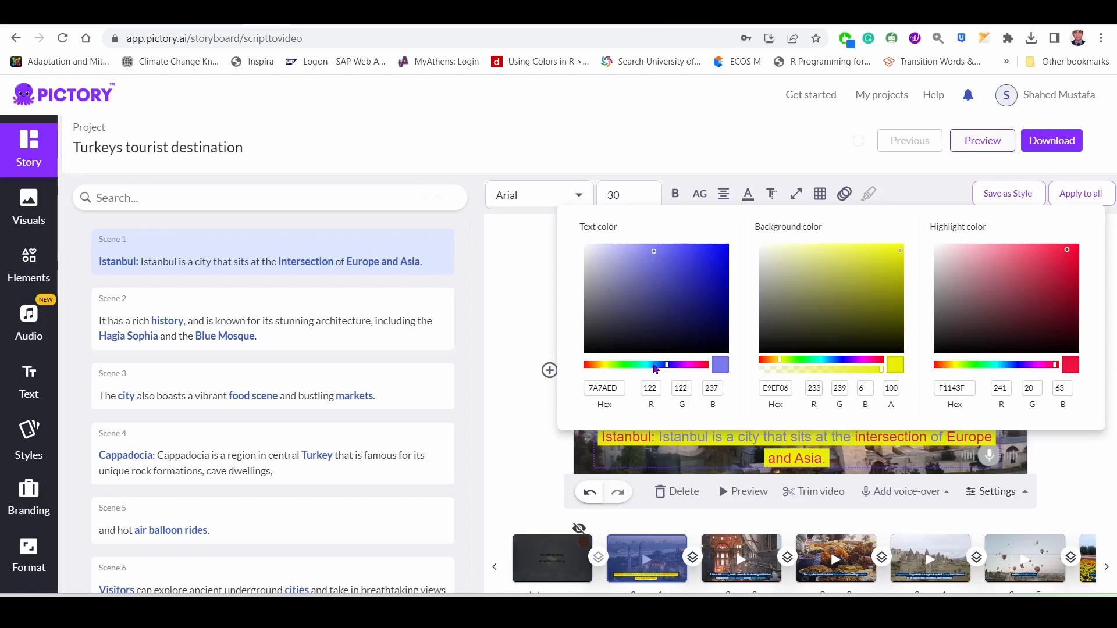
left_click(626, 365)
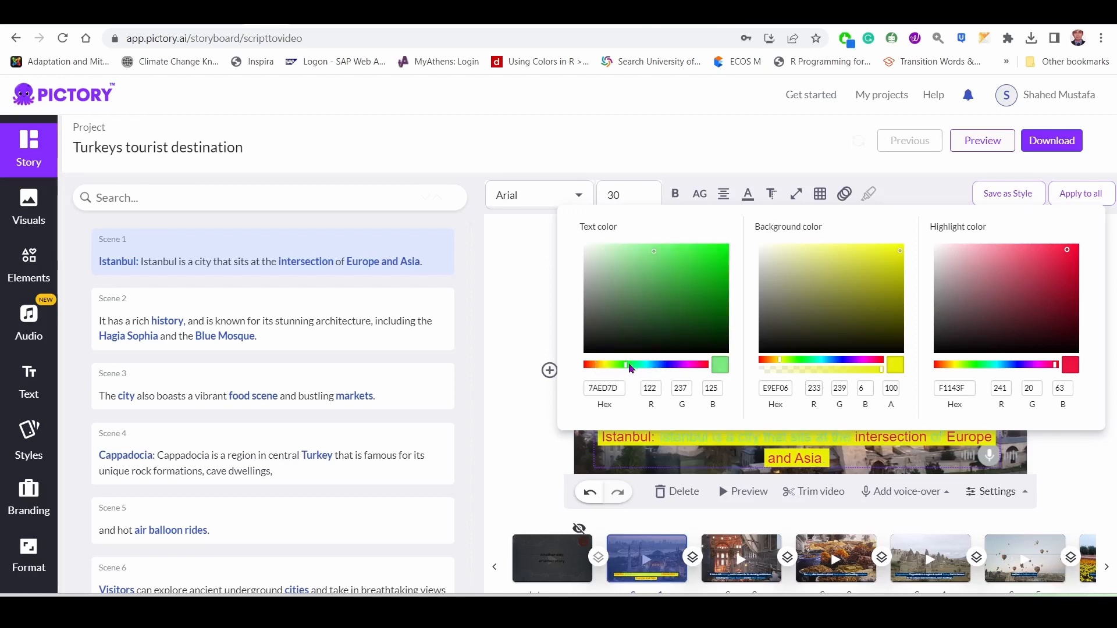
left_click(624, 365)
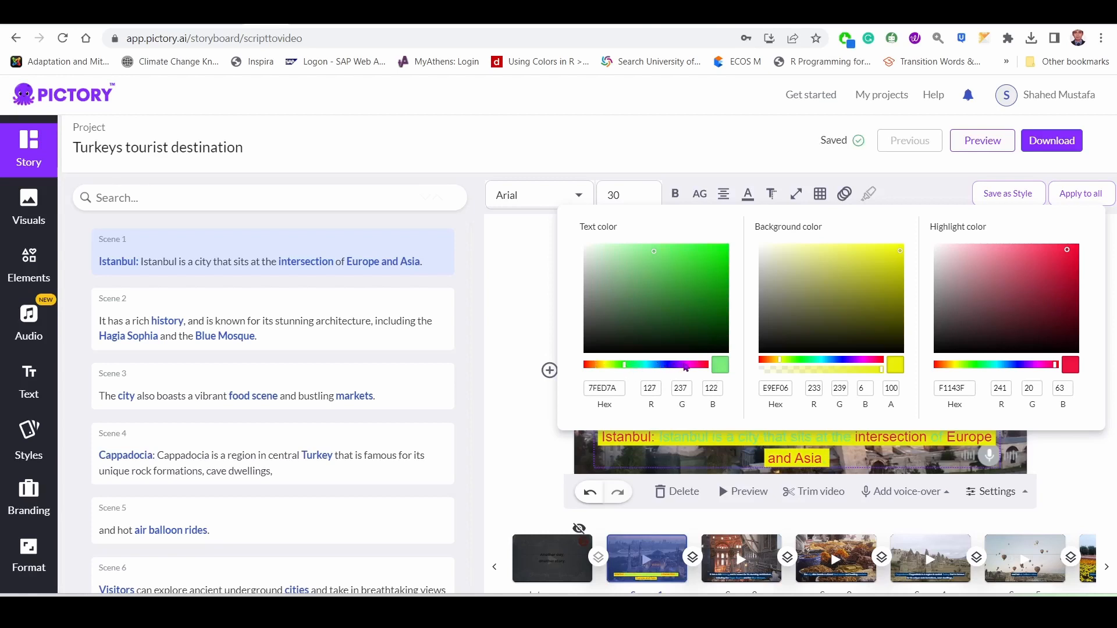
Try violet text colors on the scene 1 caption and settle on the pale lavender B8AED6.
left_click(676, 365)
left_click(673, 366)
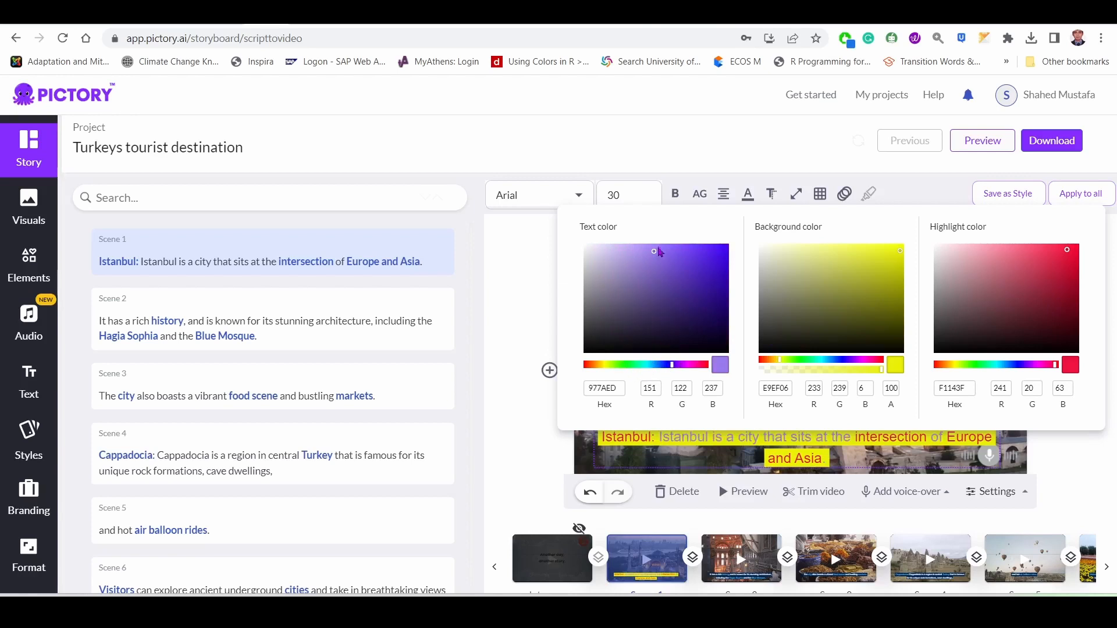
left_click(703, 249)
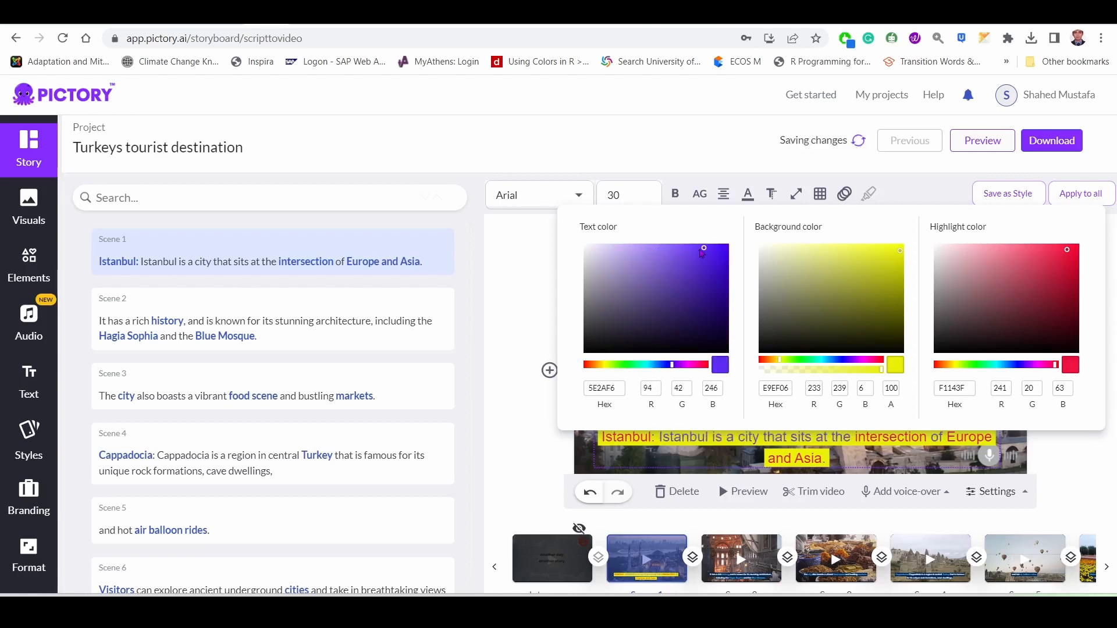
left_click(698, 249)
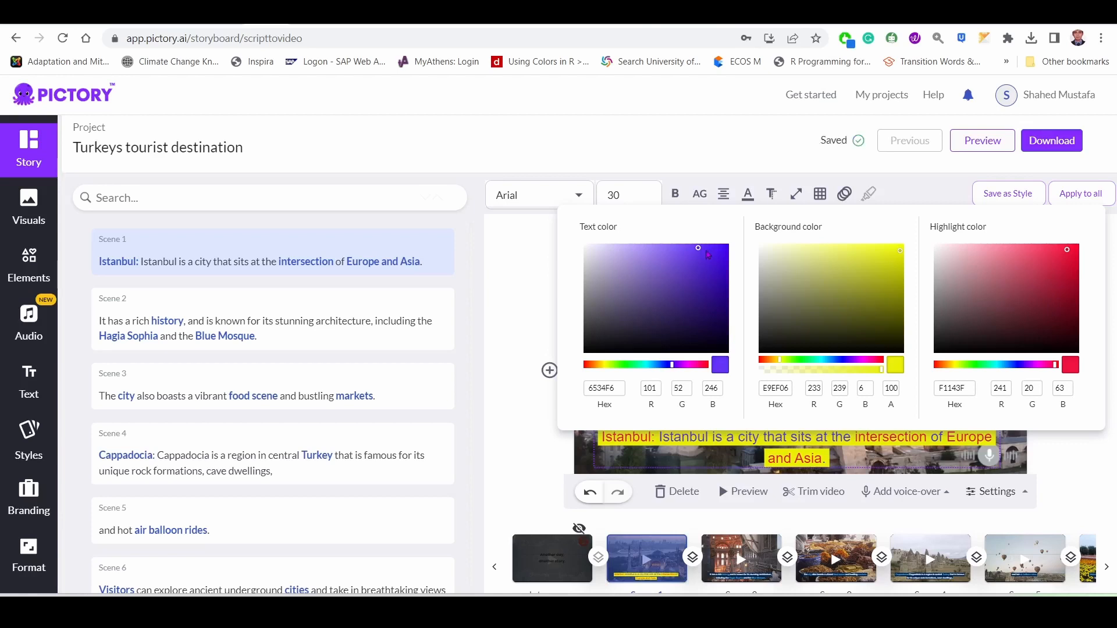
left_click(706, 248)
left_click(611, 262)
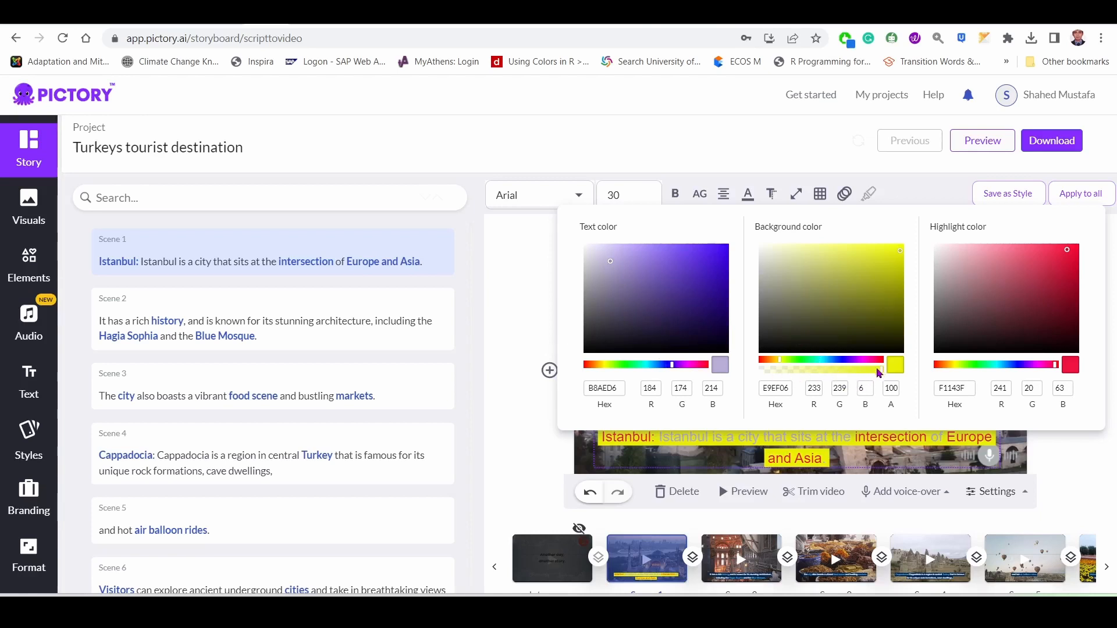
Reduce the opacity of the scene 1 caption's yellow background to 42.
left_click(679, 444)
left_click(679, 443)
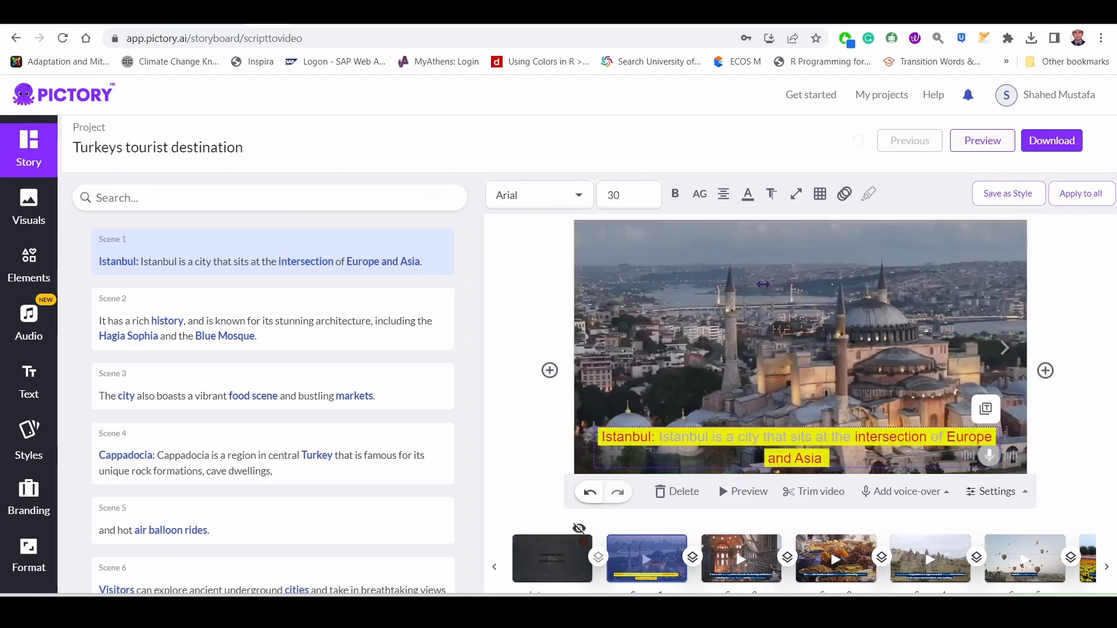
left_click_drag(868, 374, 844, 369)
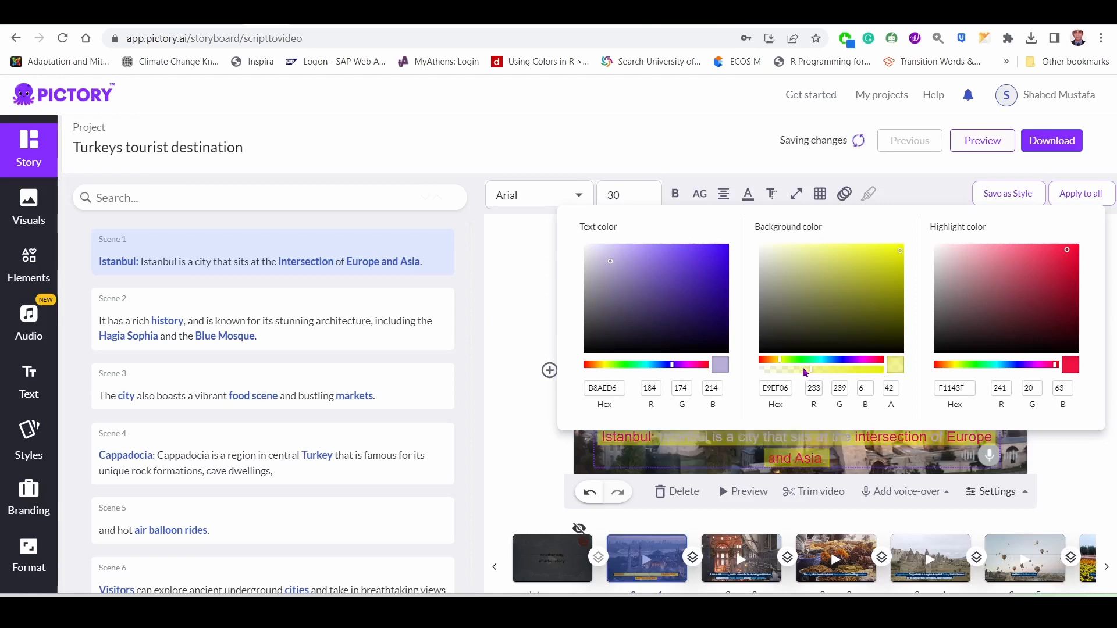
left_click(653, 151)
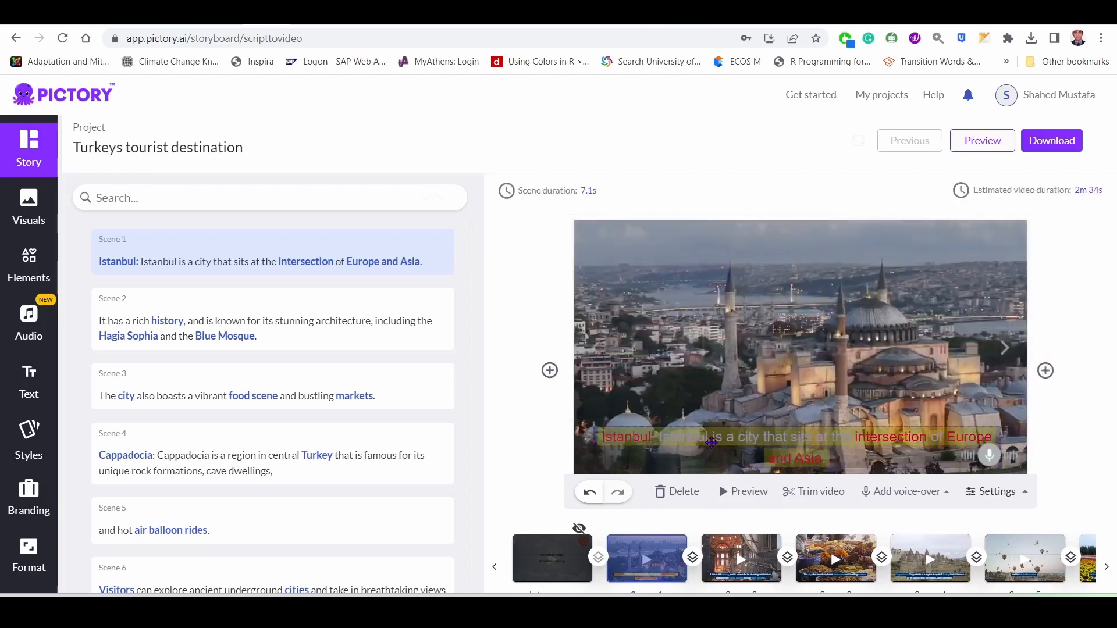
left_click(713, 447)
left_click(516, 433)
left_click(806, 441)
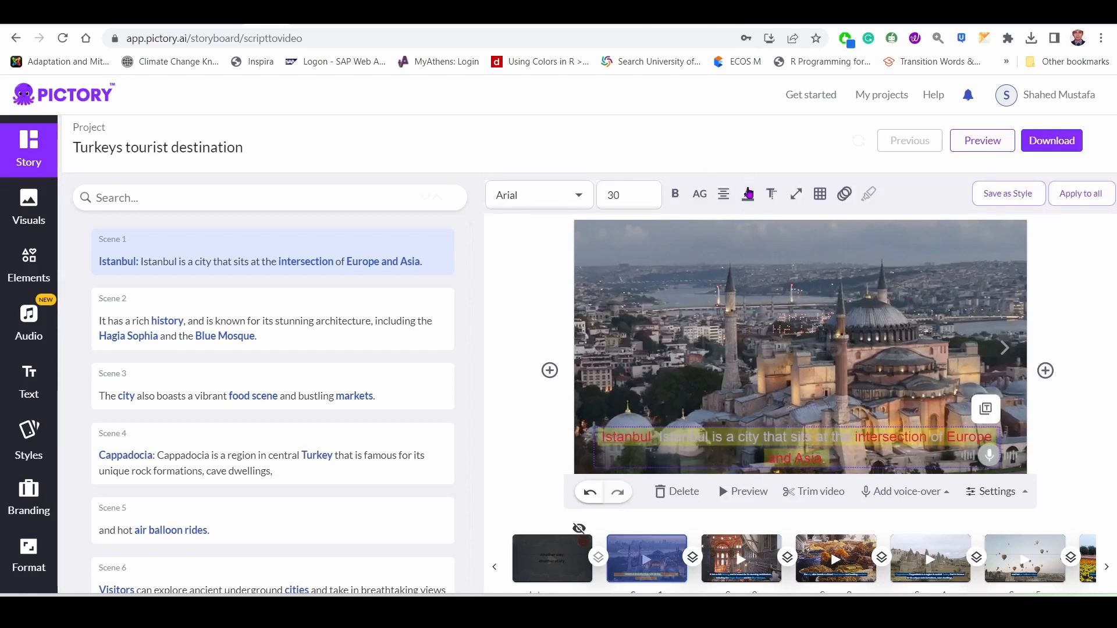
left_click(748, 193)
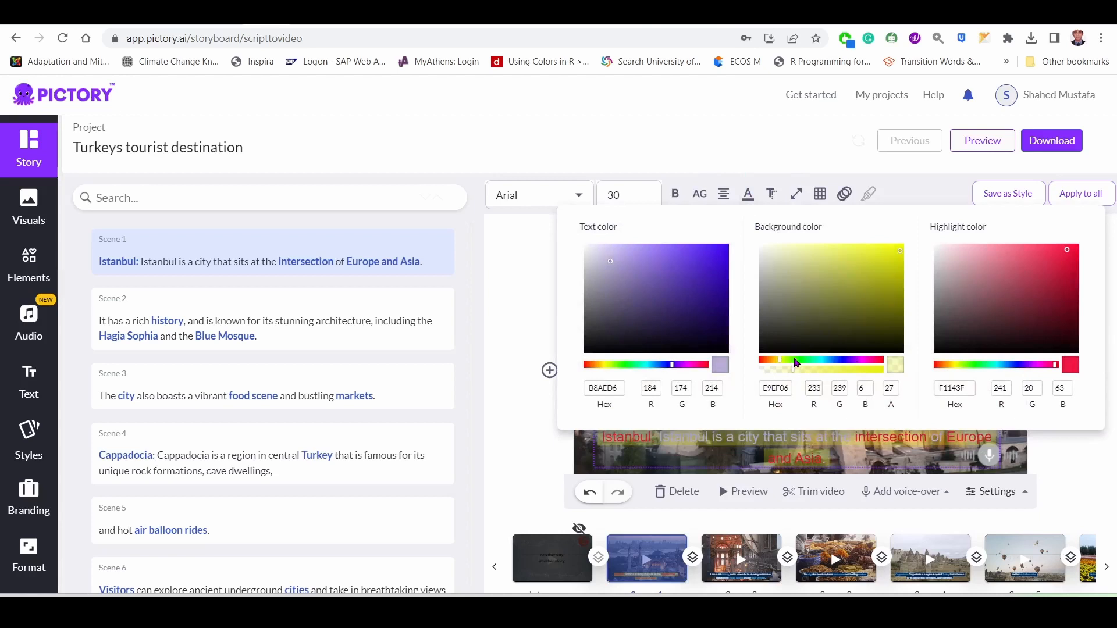
left_click(736, 461)
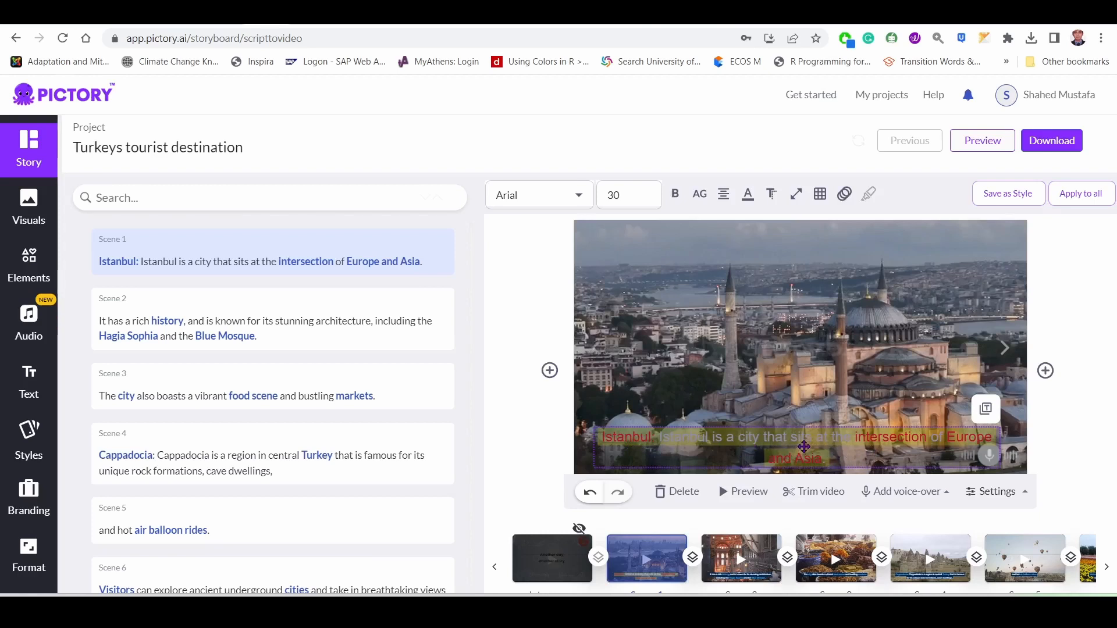
left_click(806, 441)
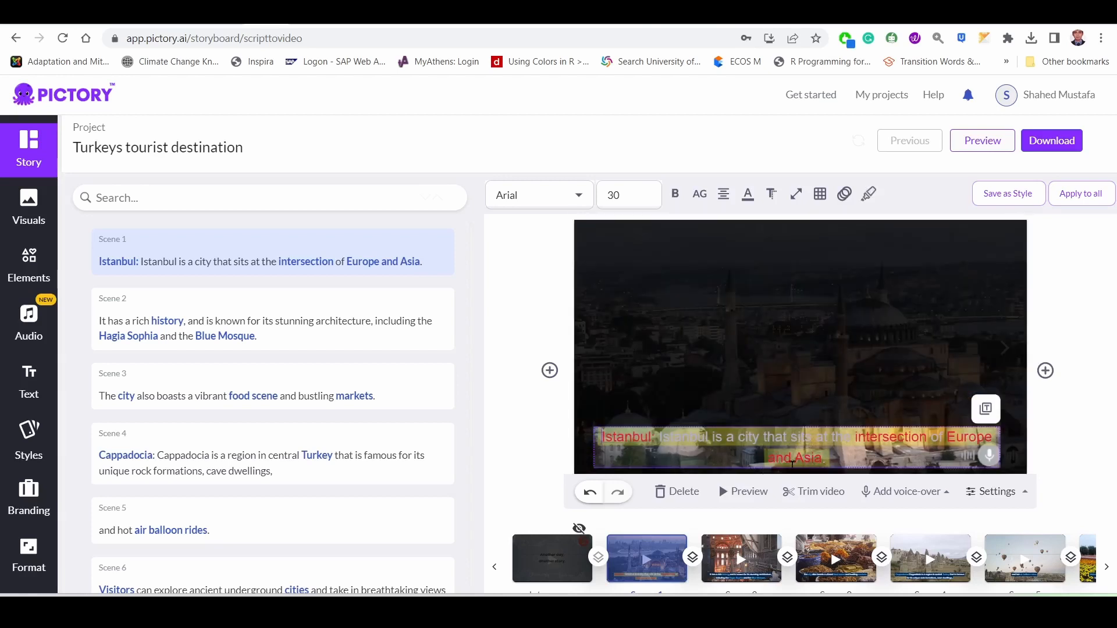
left_click(523, 456)
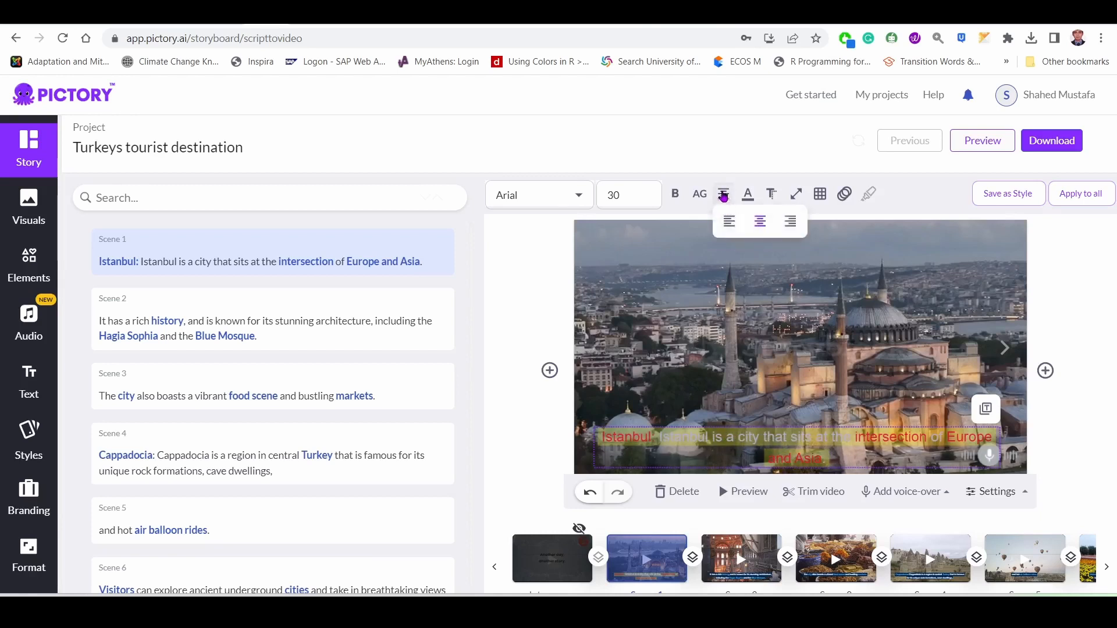
Give the scene 1 caption a dark red 4E0505 text shadow with the shadow width at about half of the maximum.
left_click(771, 195)
mouse_move(771, 201)
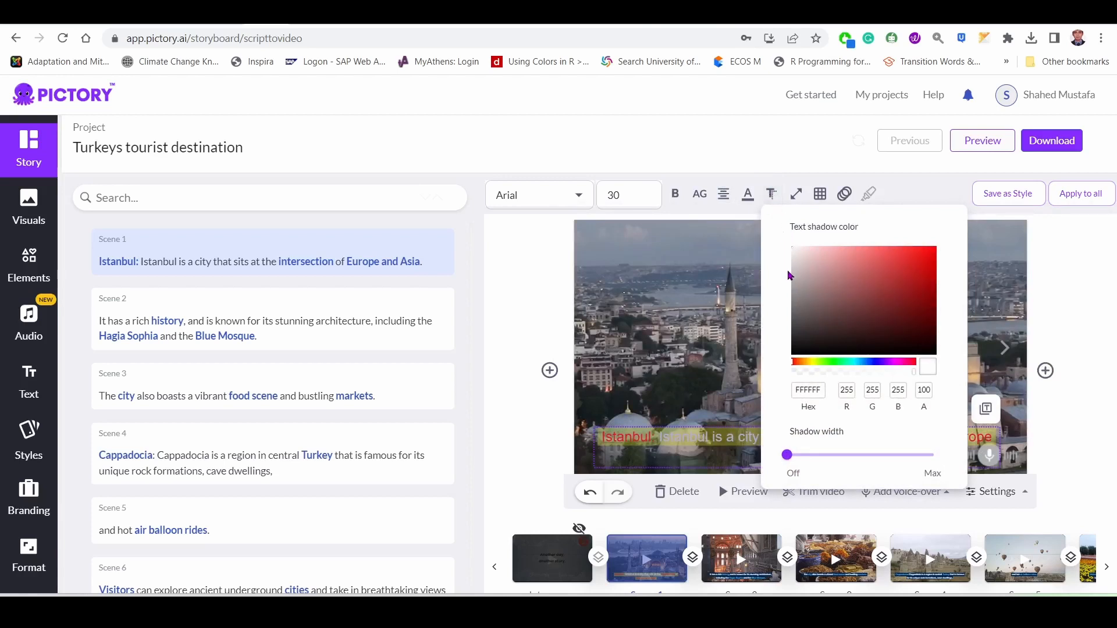
left_click(928, 322)
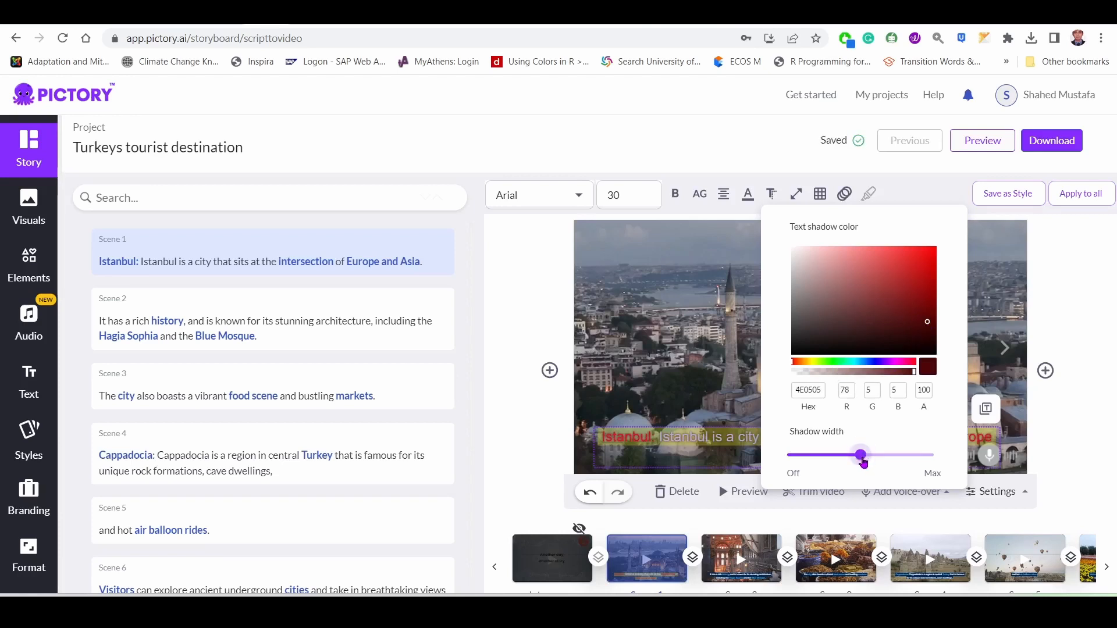
left_click(538, 445)
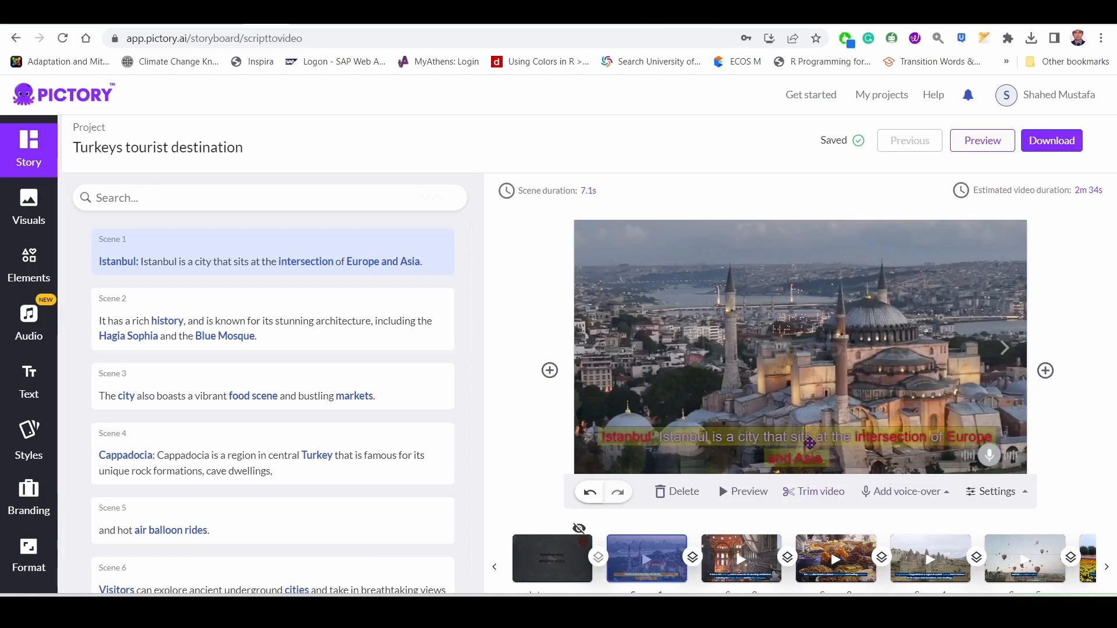
Raise the opacity of the scene 1 caption's yellow background to 100.
left_click(810, 444)
left_click(747, 194)
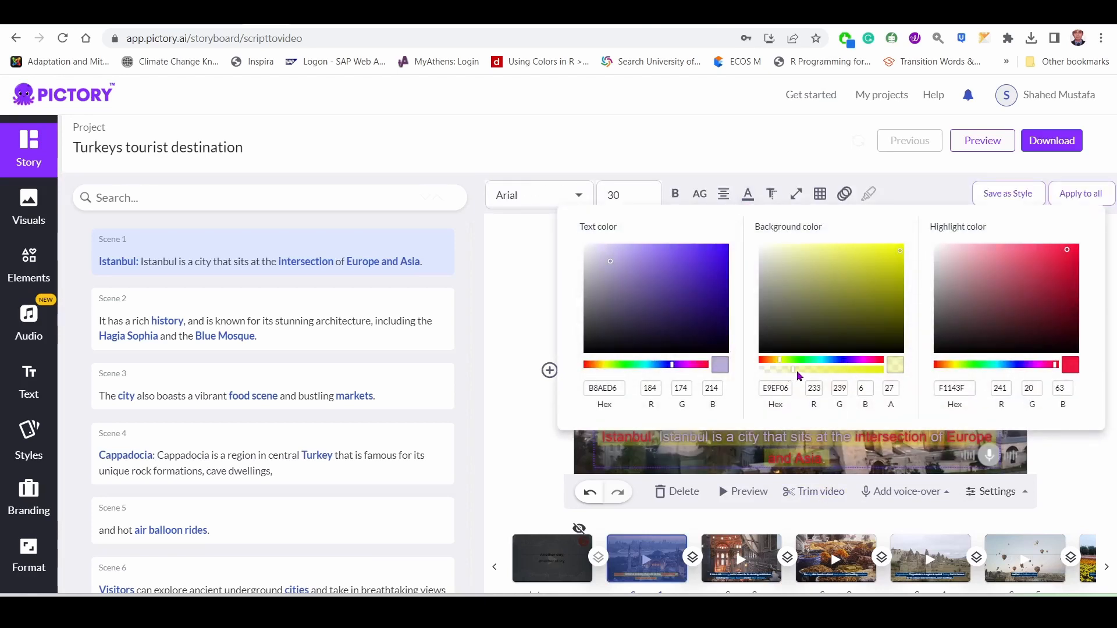
left_click_drag(827, 372, 881, 371)
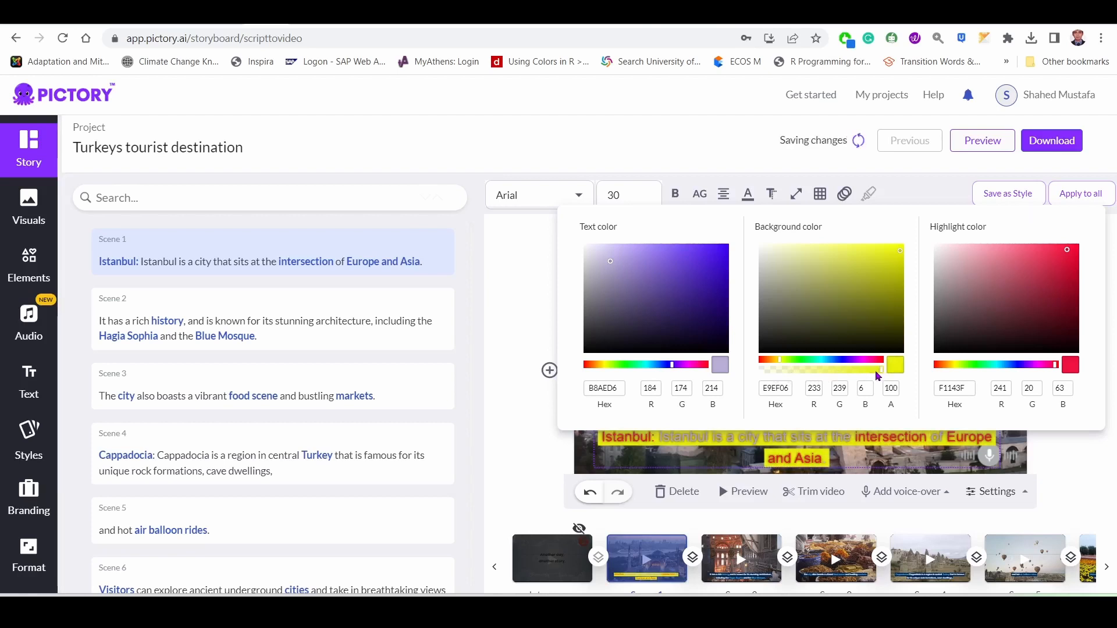
left_click(495, 300)
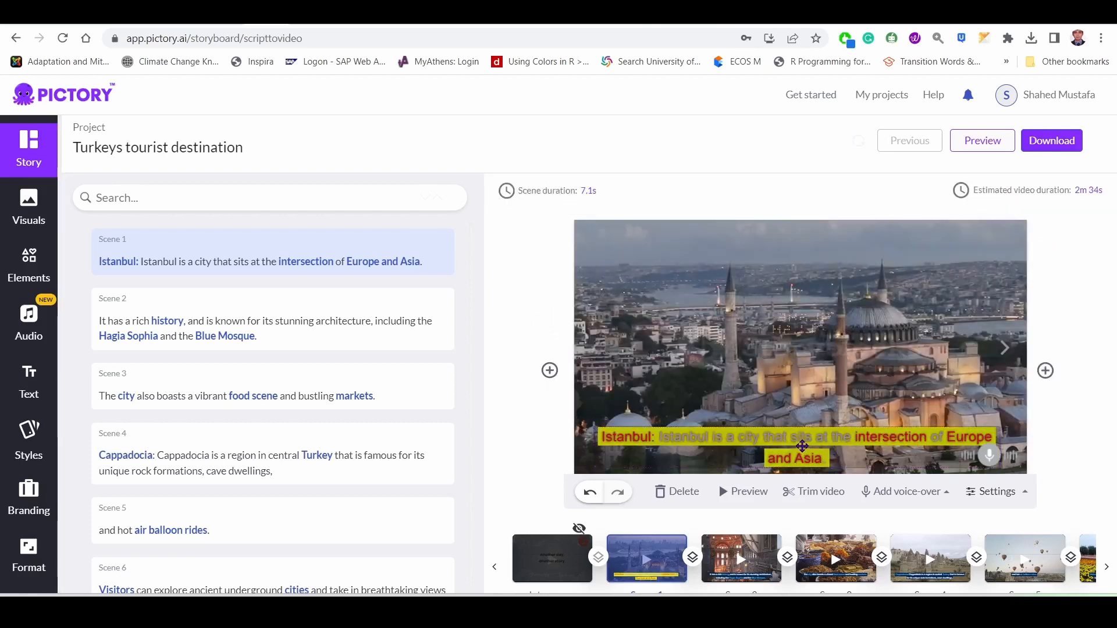
Try pink and red text shadow colors on the scene 1 caption, settle on blue 2F54E7 and widen the shadow to about 60% of the maximum.
left_click(844, 194)
left_click_drag(927, 322, 834, 259)
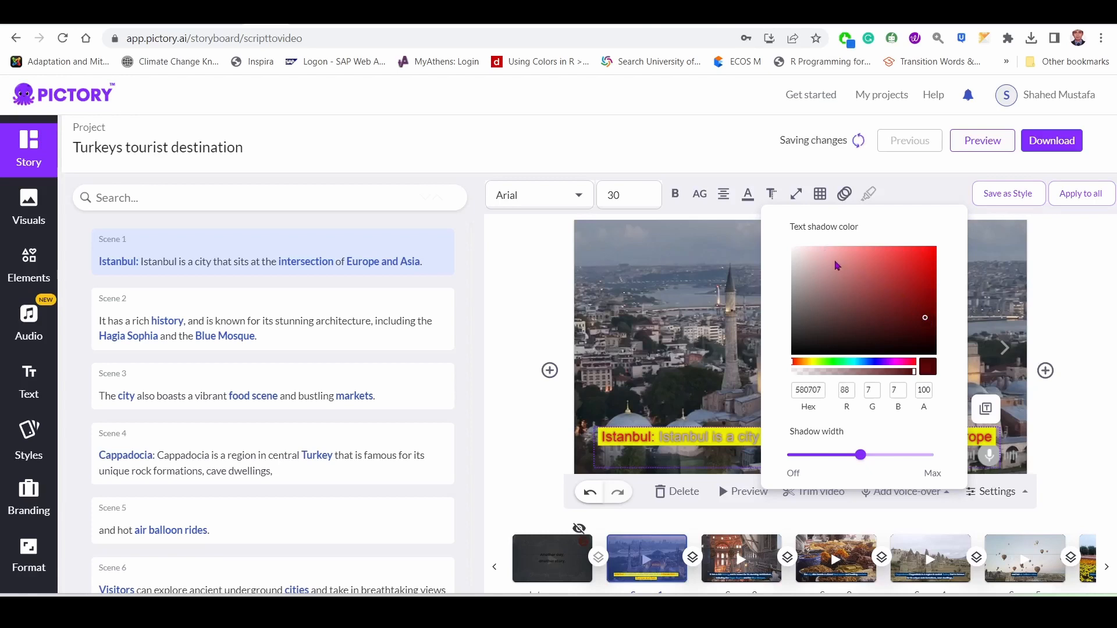
left_click(826, 257)
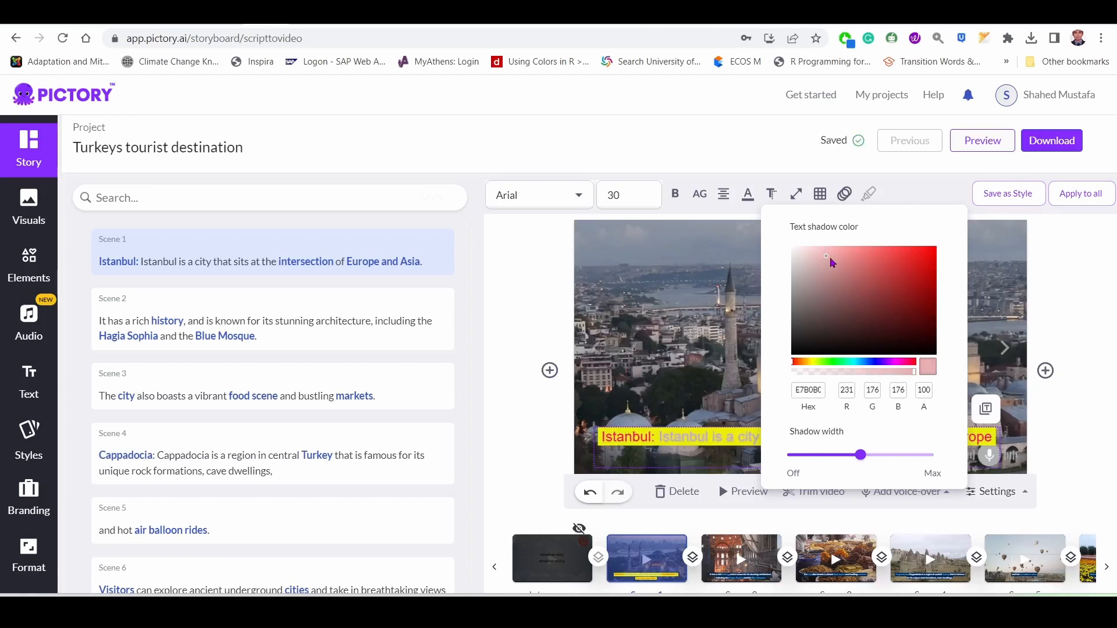
left_click(920, 274)
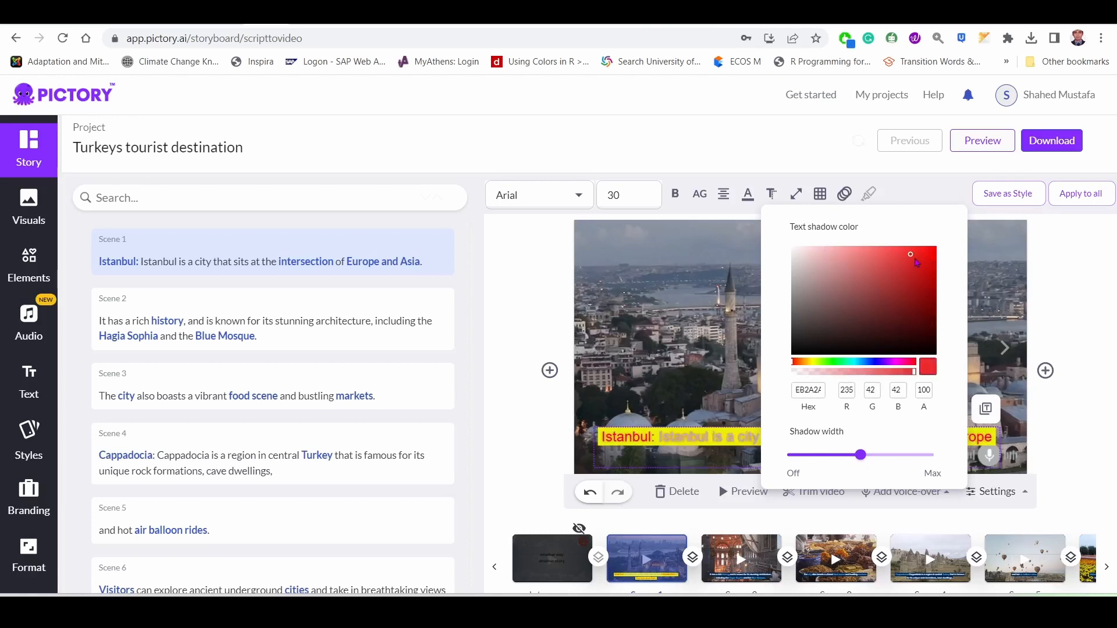
left_click(873, 365)
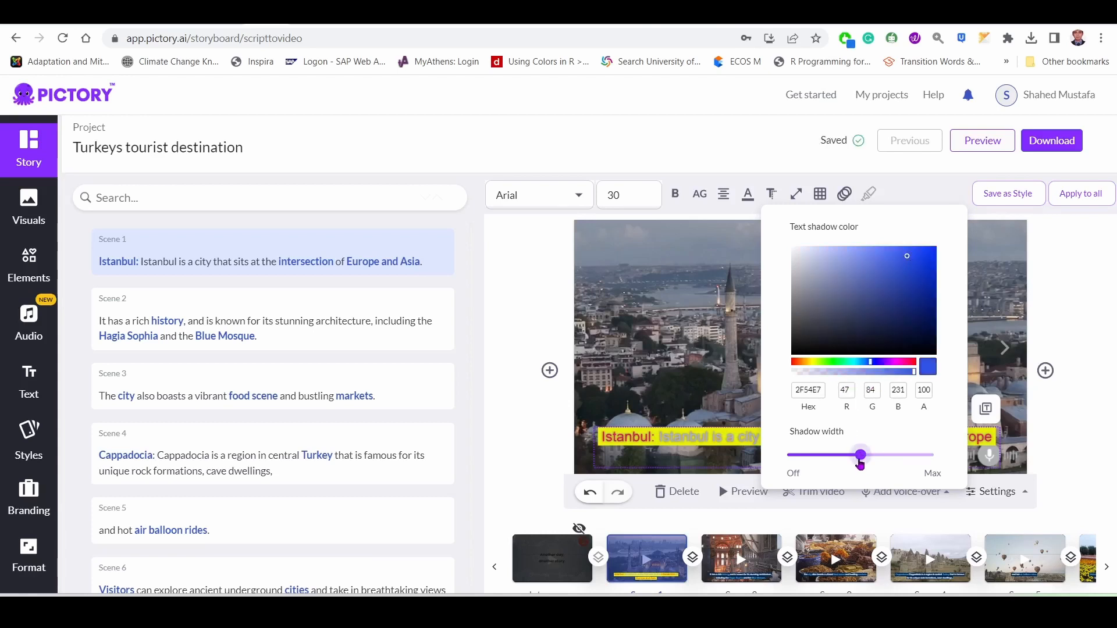
mouse_move(861, 463)
left_mouse_down()
mouse_move(905, 448)
mouse_move(803, 455)
mouse_move(783, 467)
mouse_move(873, 463)
left_mouse_up()
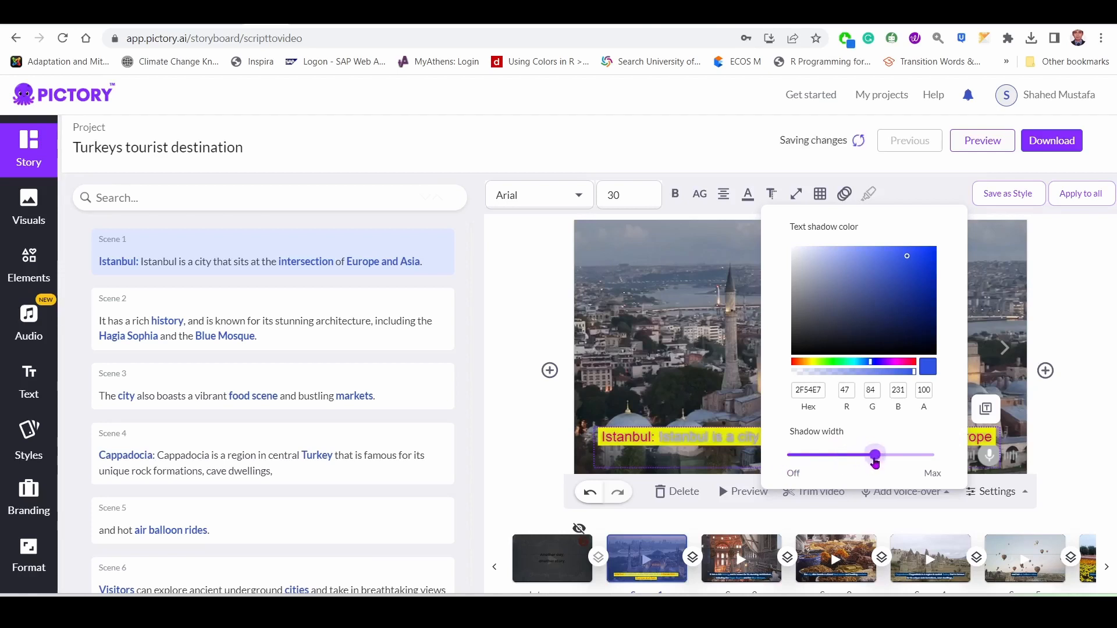
Search Google for "colour mixing wheel online" in a separate browser tab and open the TryColors online color mixing tool.
left_click(749, 196)
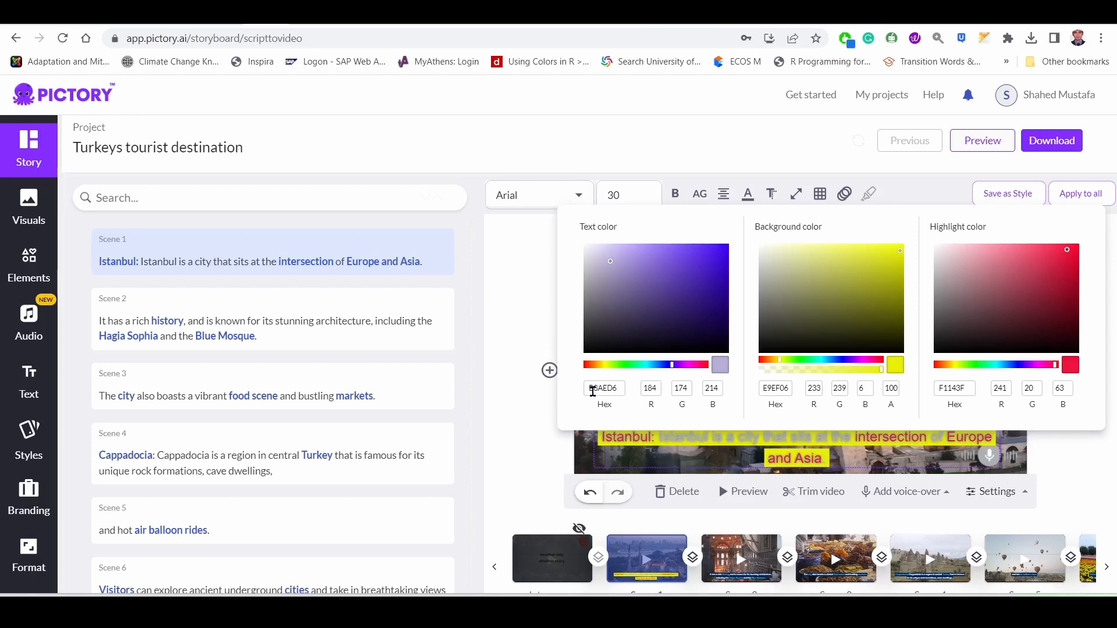
left_click(945, 17)
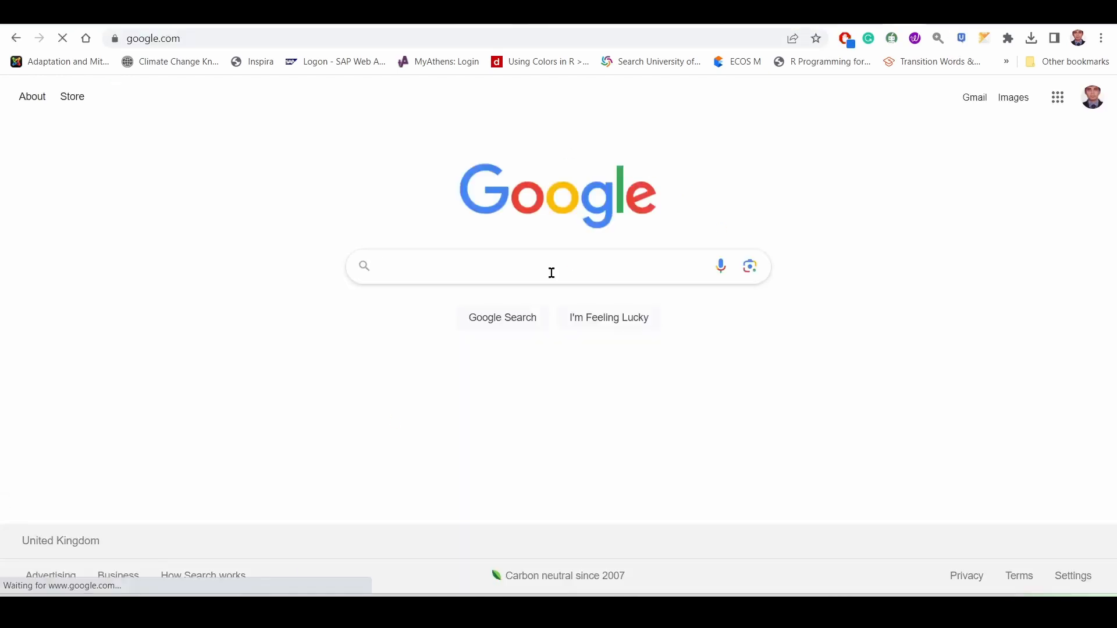
left_click(554, 274)
type("colour")
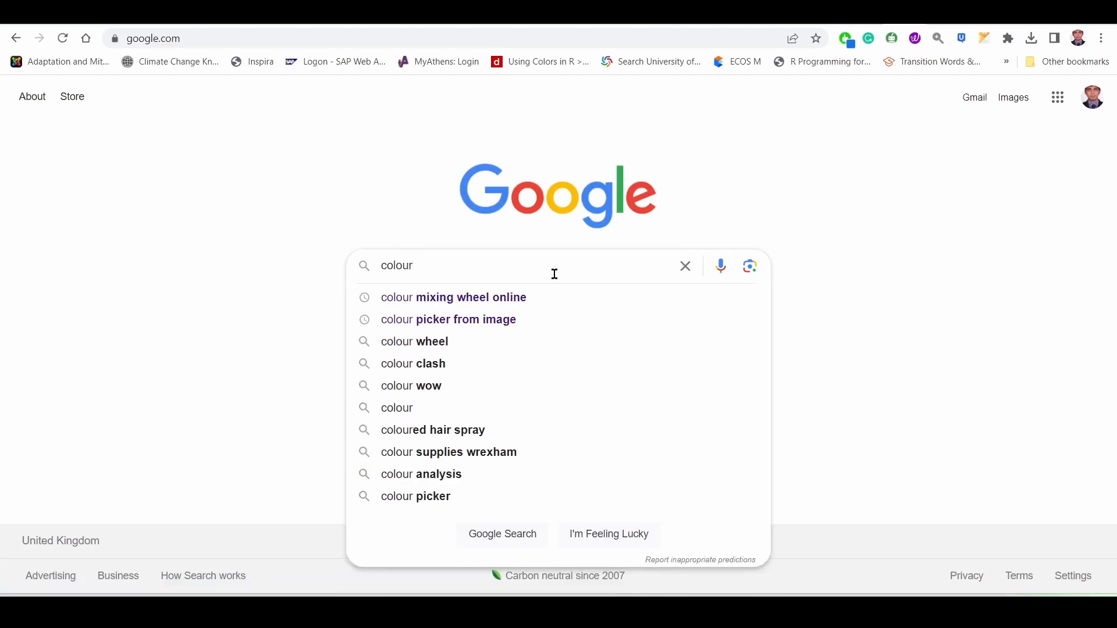
key("Down")
key("Return")
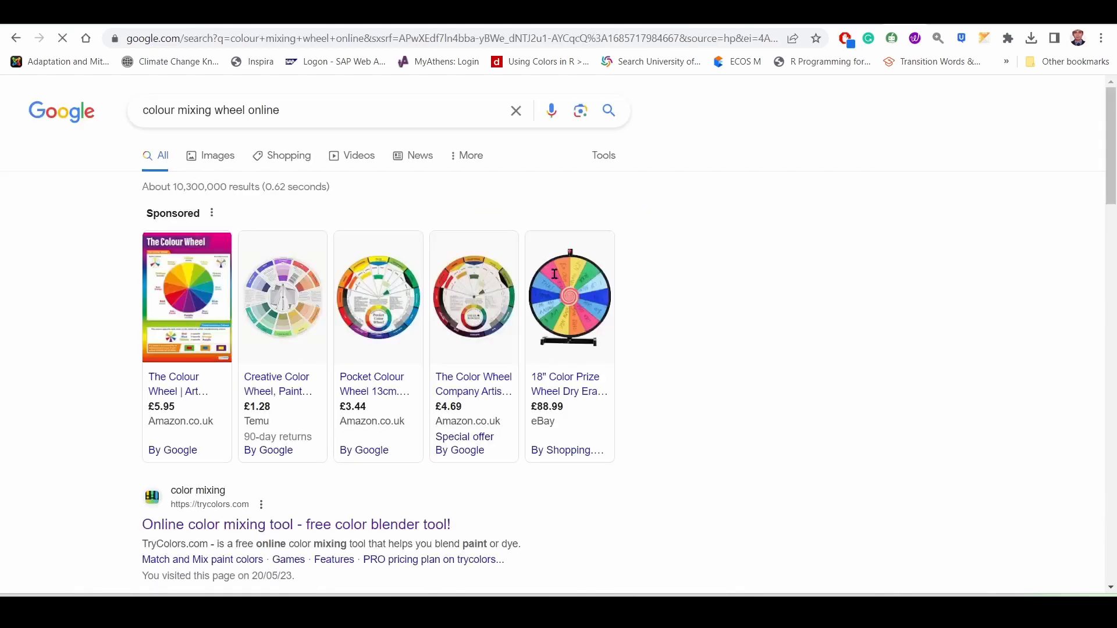
scroll(195, 456, "down", 4)
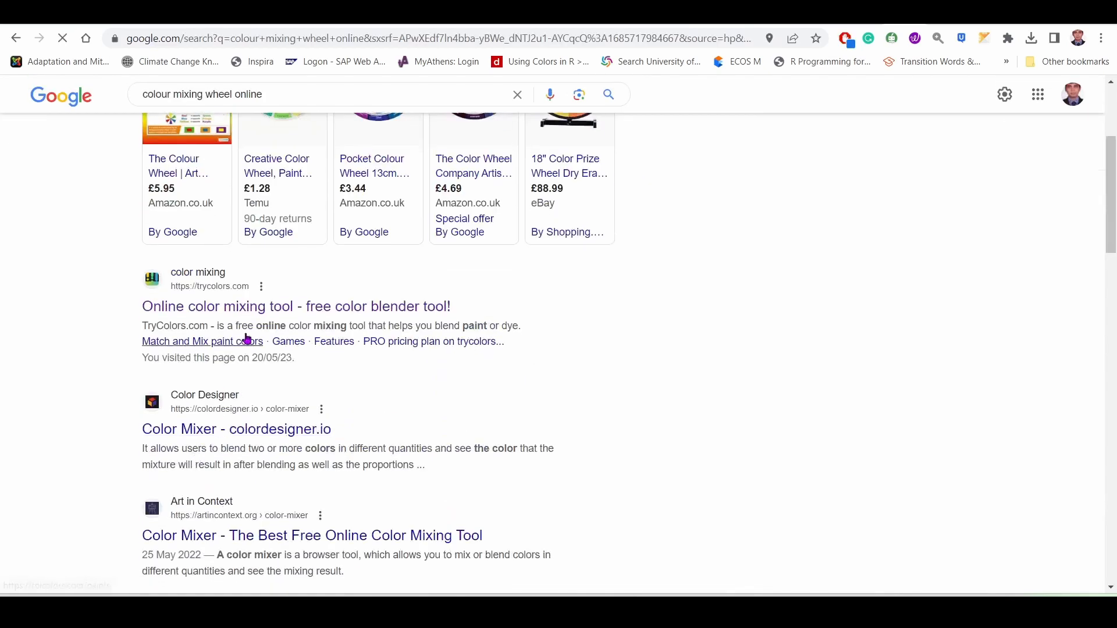
left_click(272, 312)
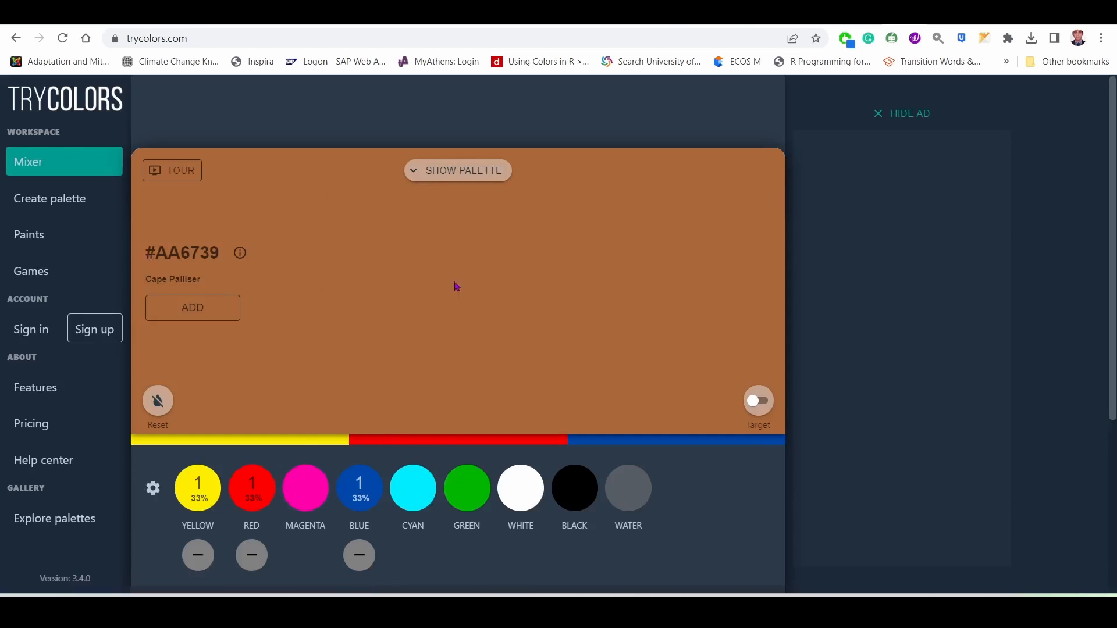
Copy the hex code #AA6739 of the mixed brown from its conversion table in TryColors.
triple_click(151, 257)
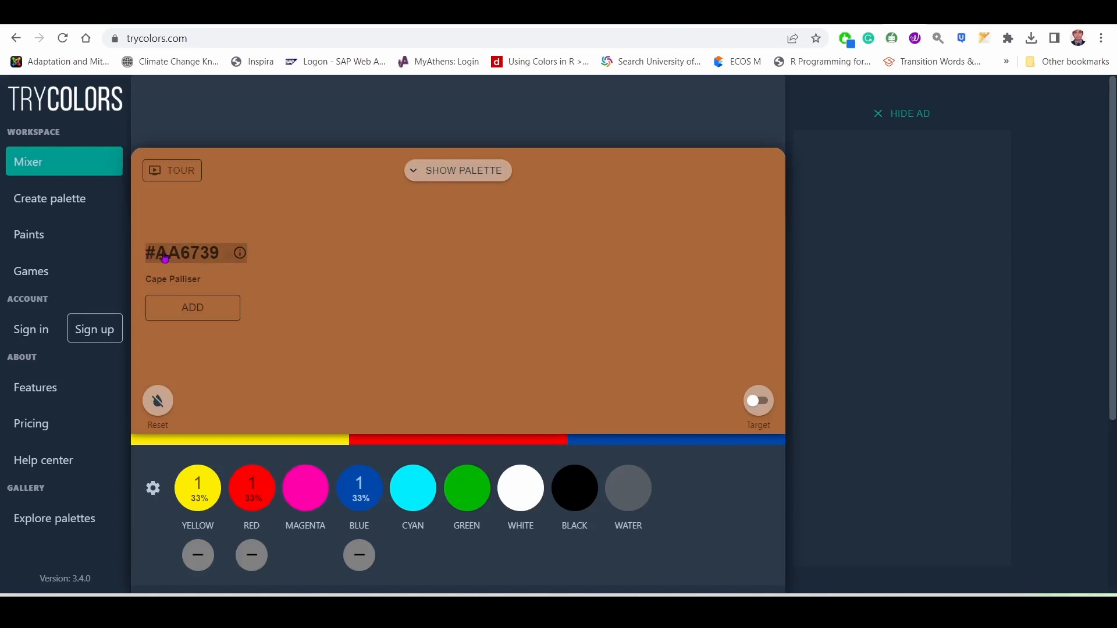
left_click(209, 252)
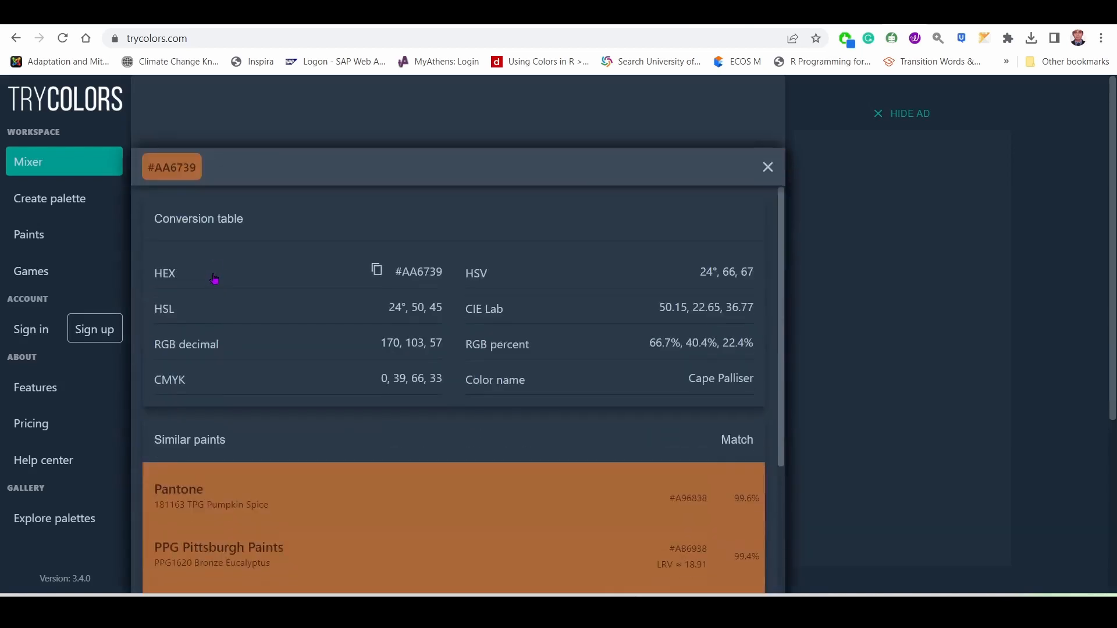
left_click(377, 272)
left_click(377, 271)
Return to the Pictory project and paste the copied hex code #AA6739 as the scene 1 caption's text color.
left_click(326, 16)
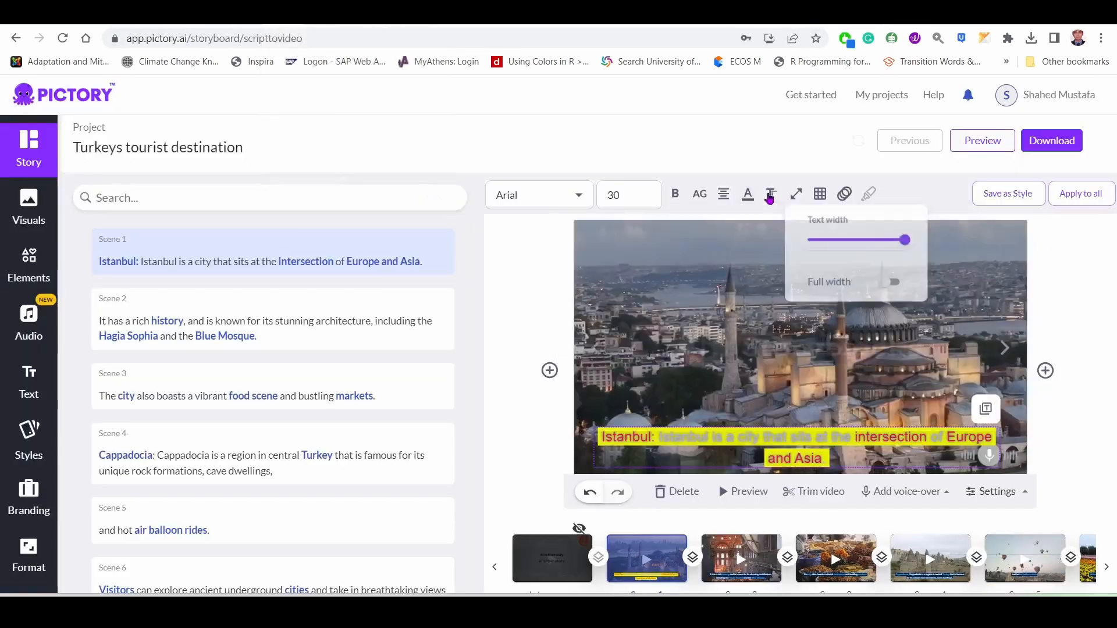
mouse_move(747, 202)
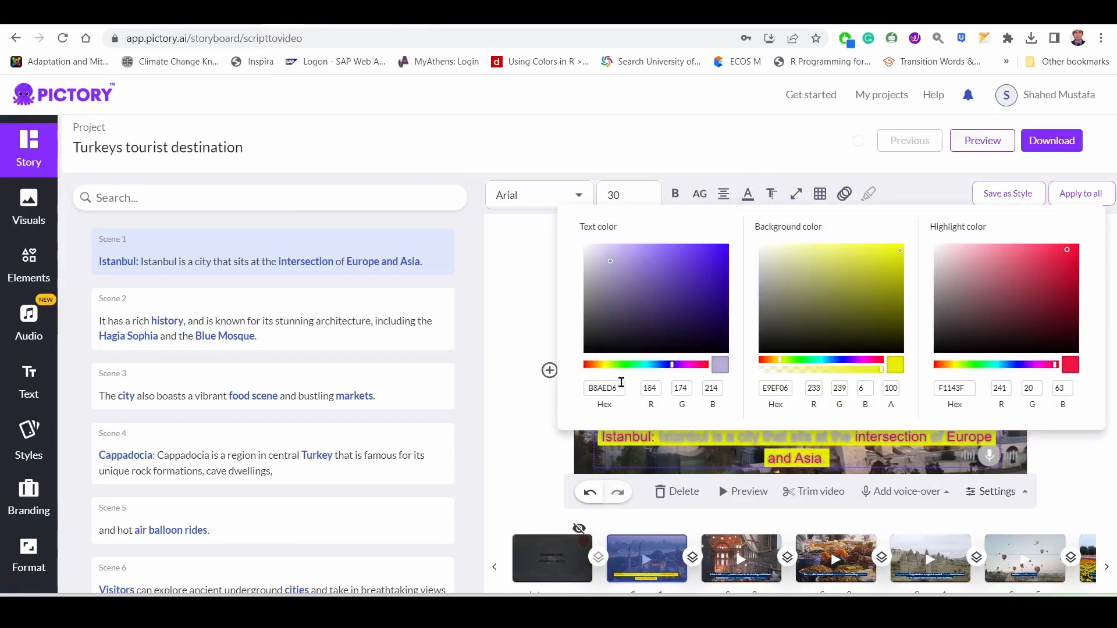
left_click_drag(620, 387, 581, 385)
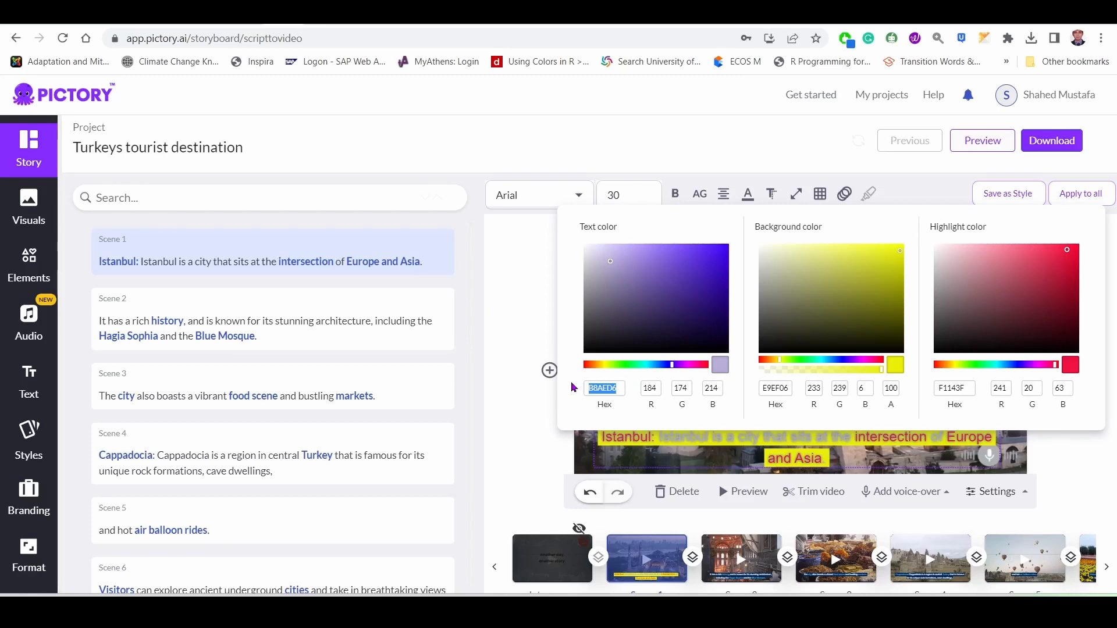
key("ctrl+v")
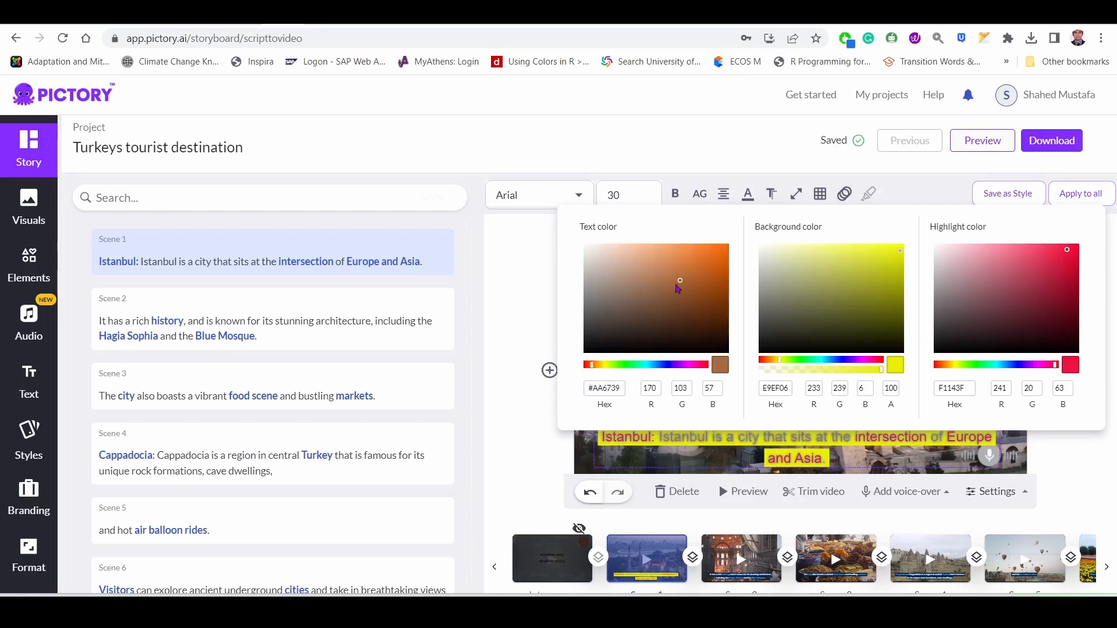
Adjust the scene 1 caption's text color through its RGB values and orange shades, settling on the dark brown 814022.
left_click(679, 277)
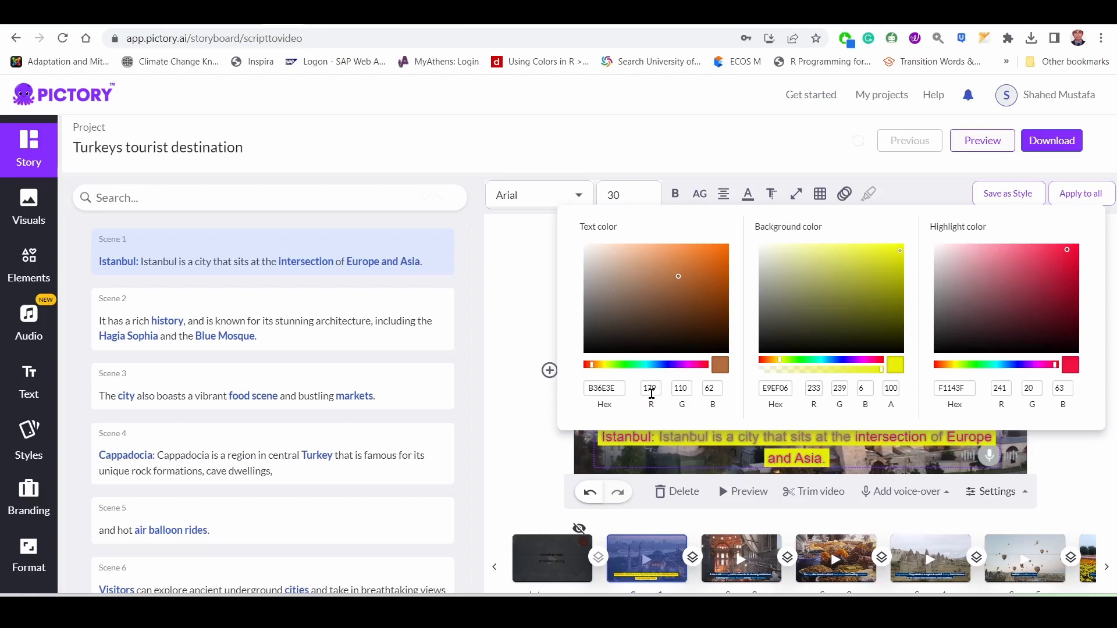
mouse_move(655, 404)
left_mouse_down()
mouse_move(681, 402)
mouse_move(629, 403)
mouse_move(654, 401)
left_mouse_up()
left_click_drag(714, 406, 707, 407)
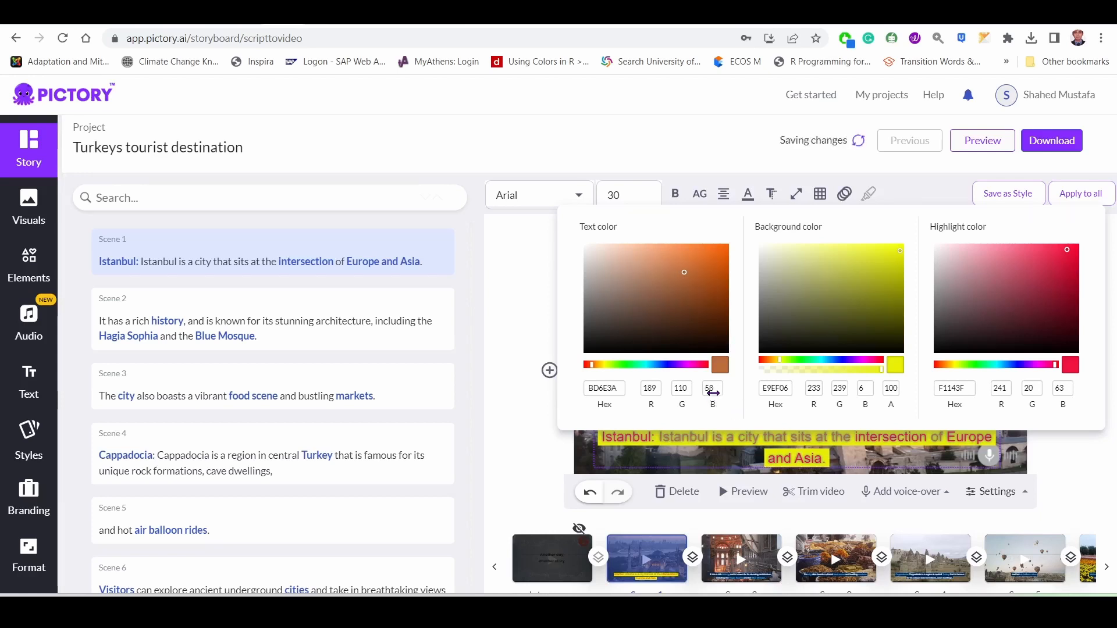
left_click_drag(714, 405, 664, 394)
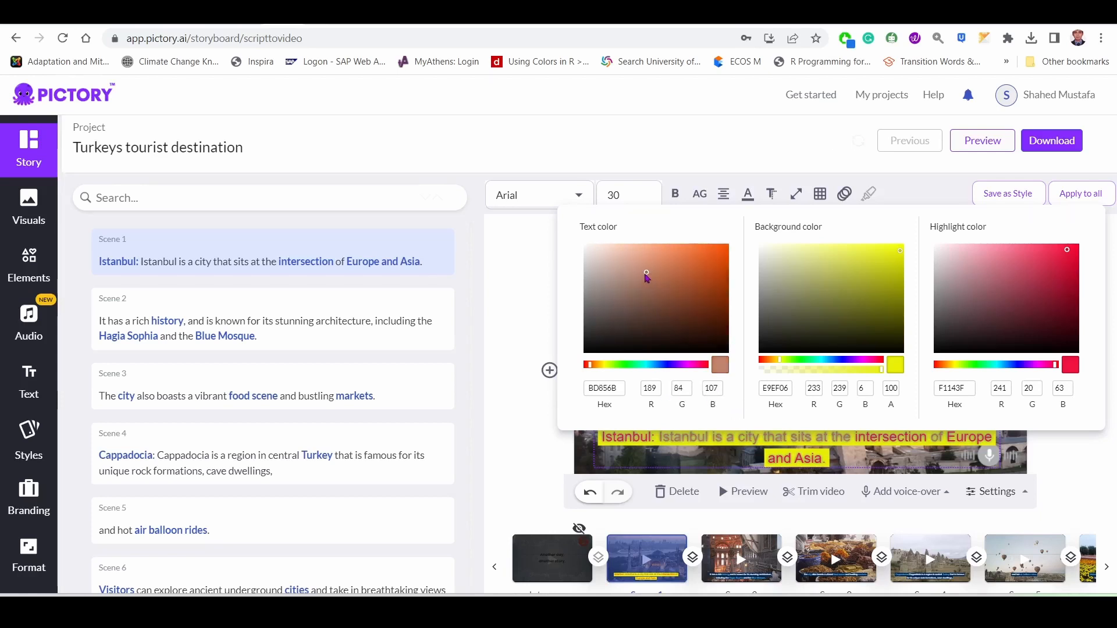
left_click_drag(647, 278, 704, 268)
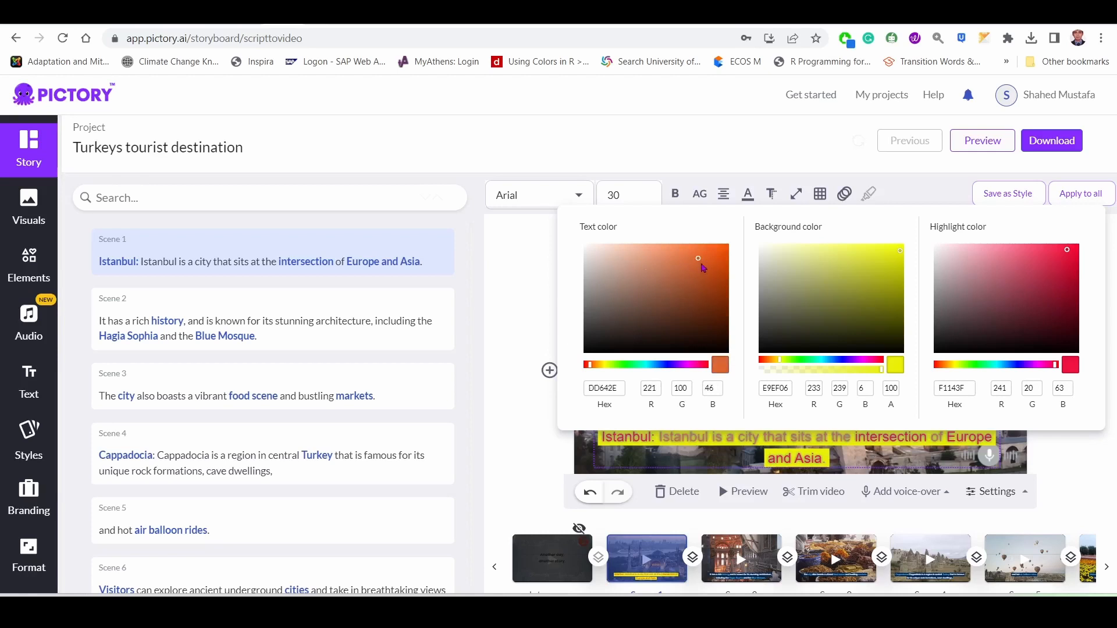
left_click(691, 298)
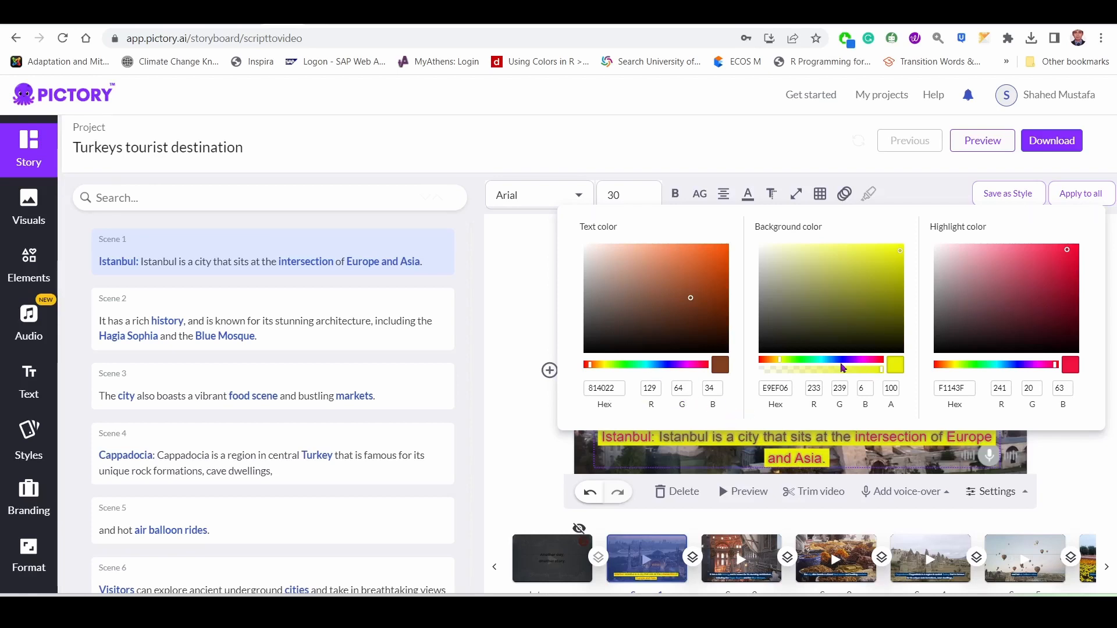
left_click(805, 126)
left_click(773, 196)
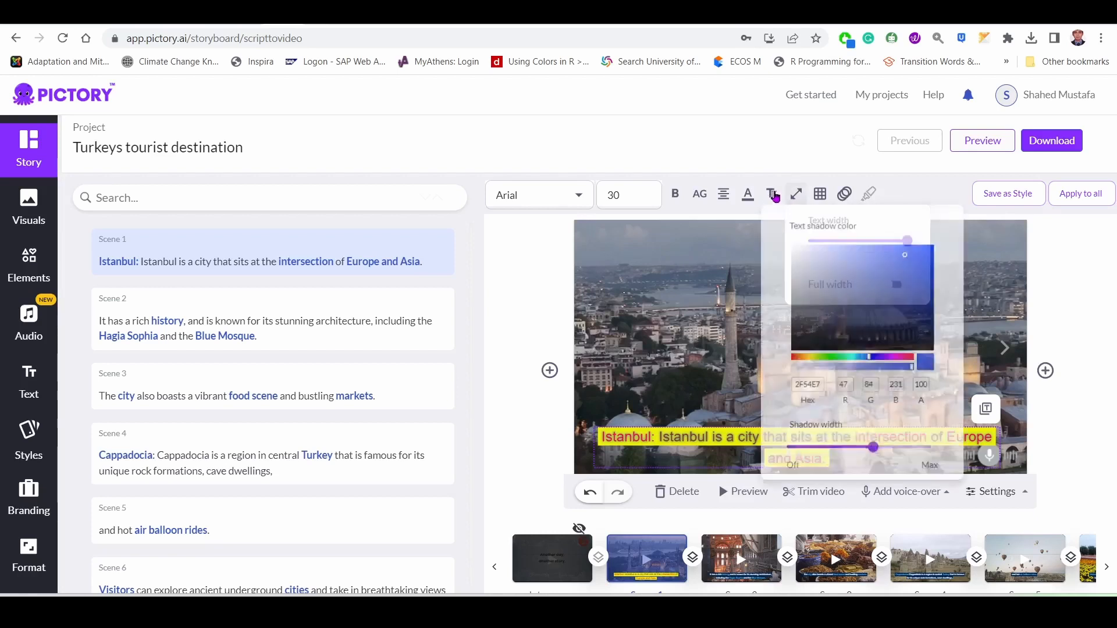
left_click(795, 195)
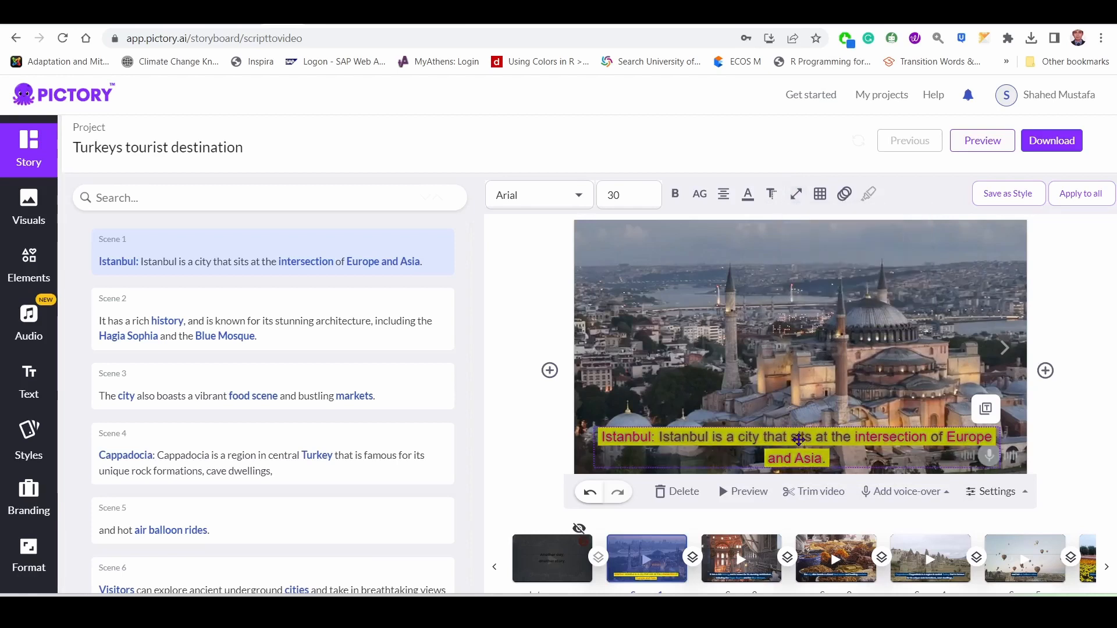
Narrow the scene 1 caption's text width to about 47% and move the caption to the lower-left corner of the video frame.
left_click(799, 440)
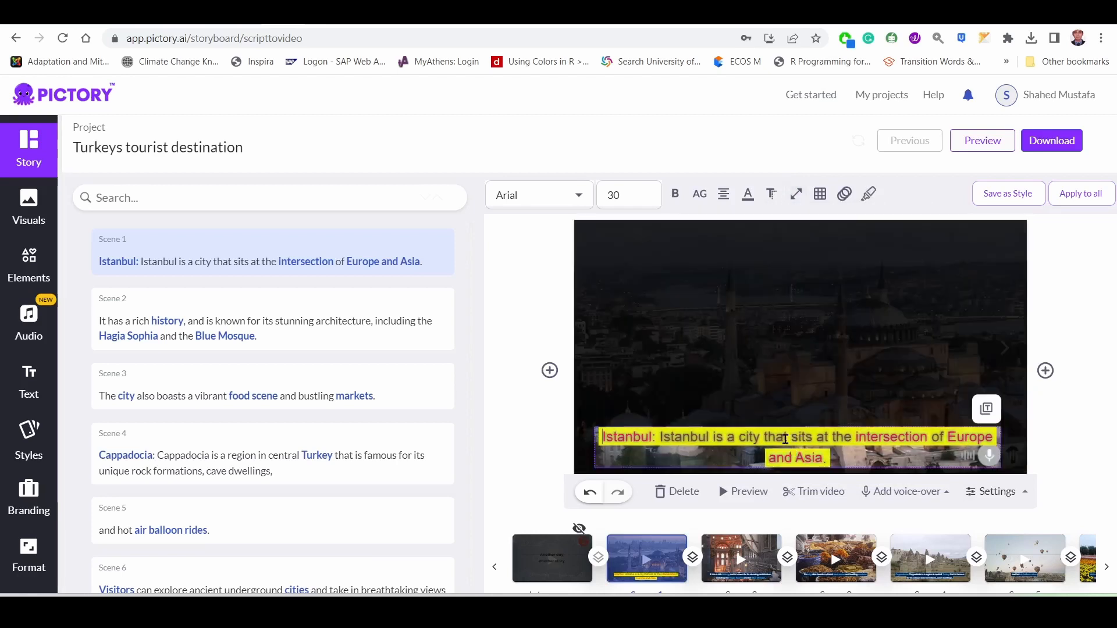
mouse_move(796, 194)
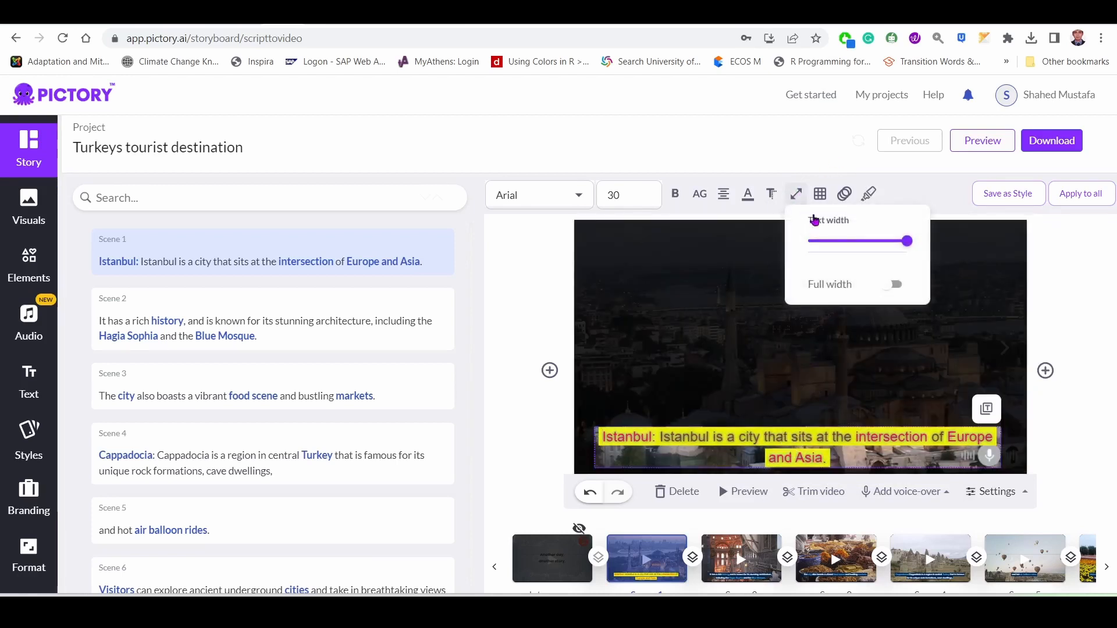
left_click_drag(908, 243, 876, 248)
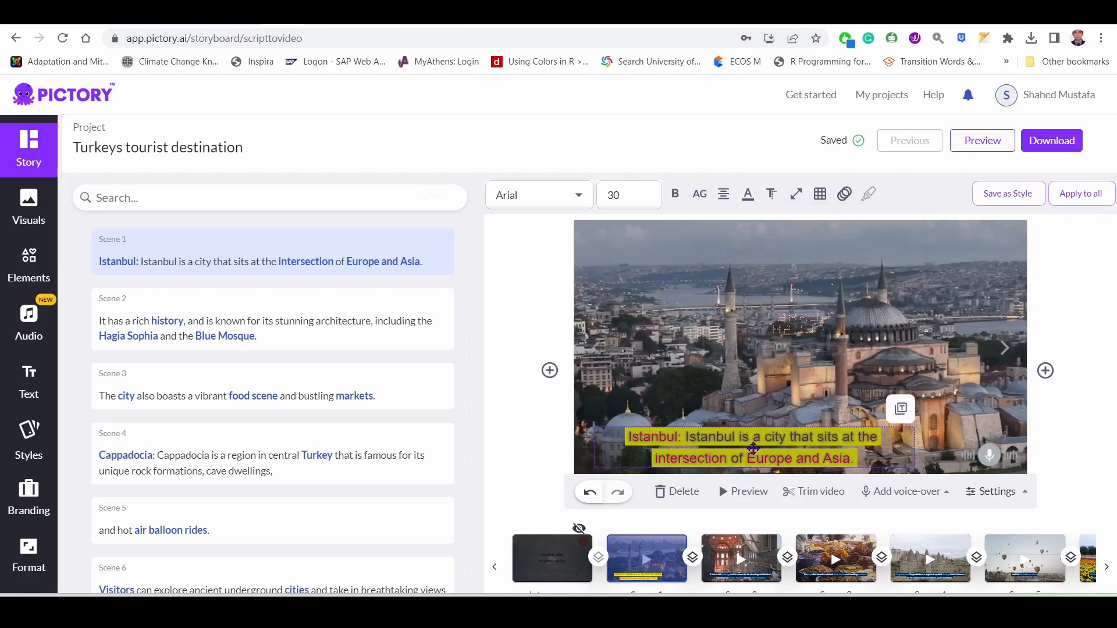
left_click_drag(754, 447, 806, 441)
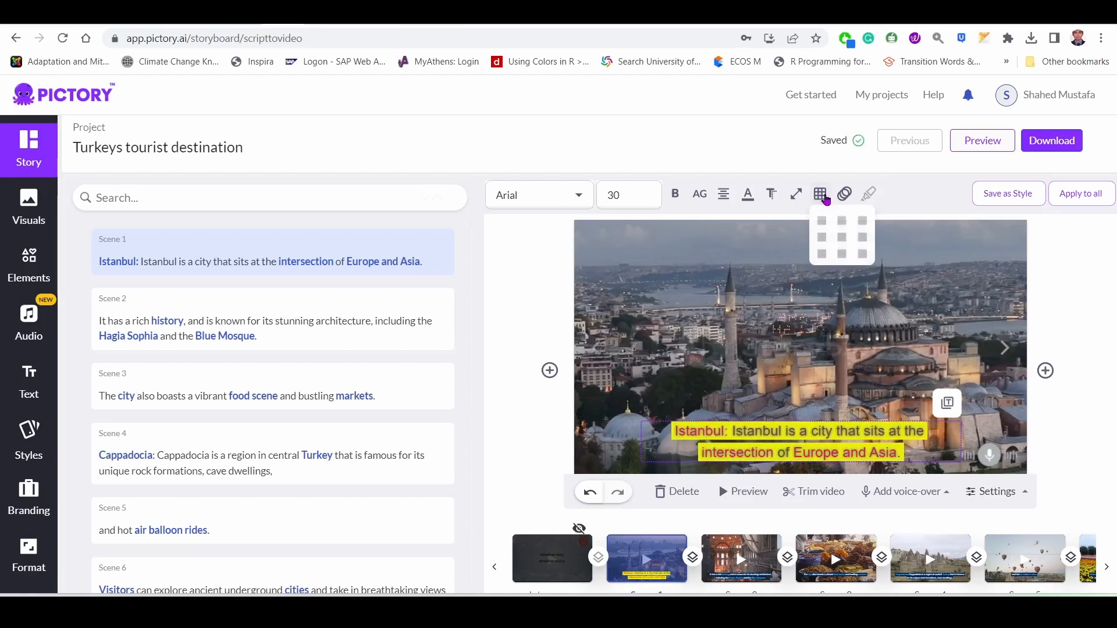
left_click(796, 194)
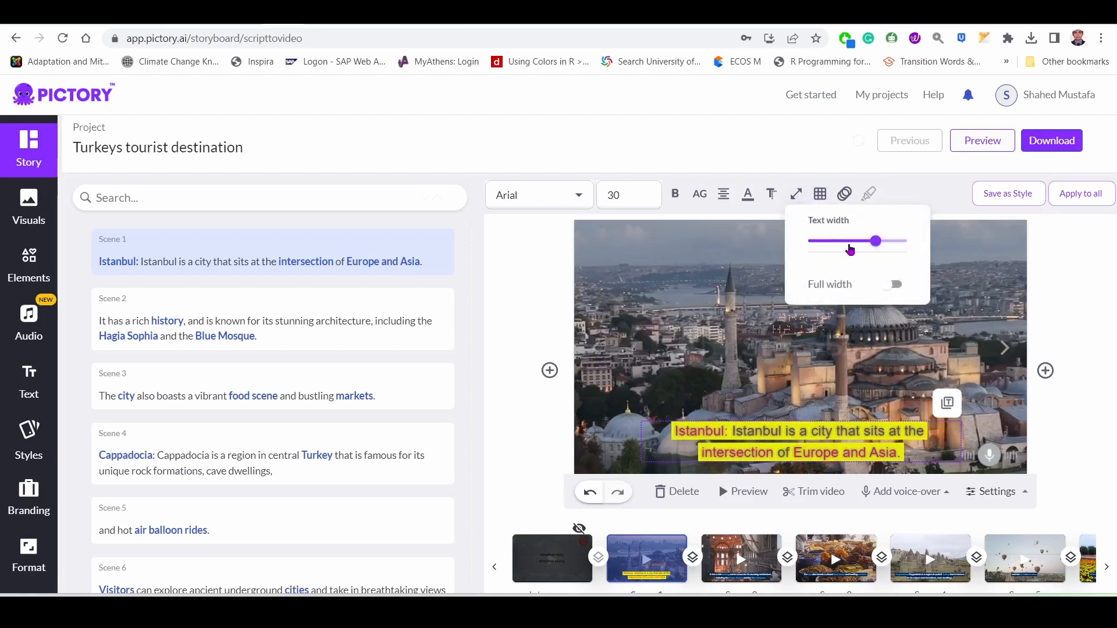
mouse_move(877, 245)
left_click_drag(876, 245, 836, 247)
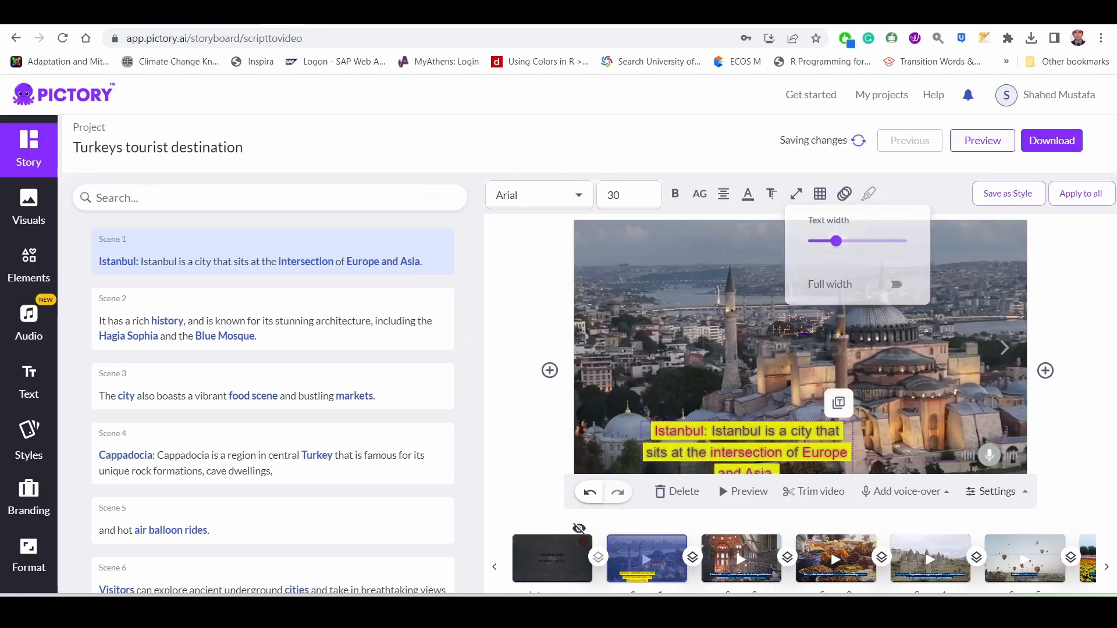
left_click_drag(732, 444, 679, 424)
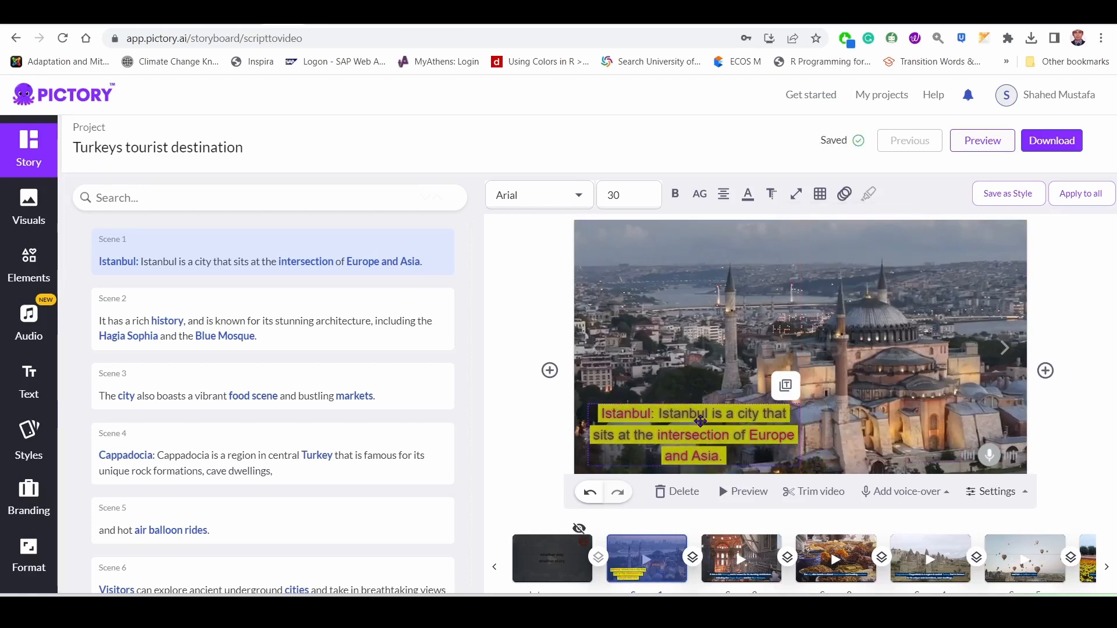
Left-align the scene 1 caption text and apply its style to all scenes.
left_click(722, 200)
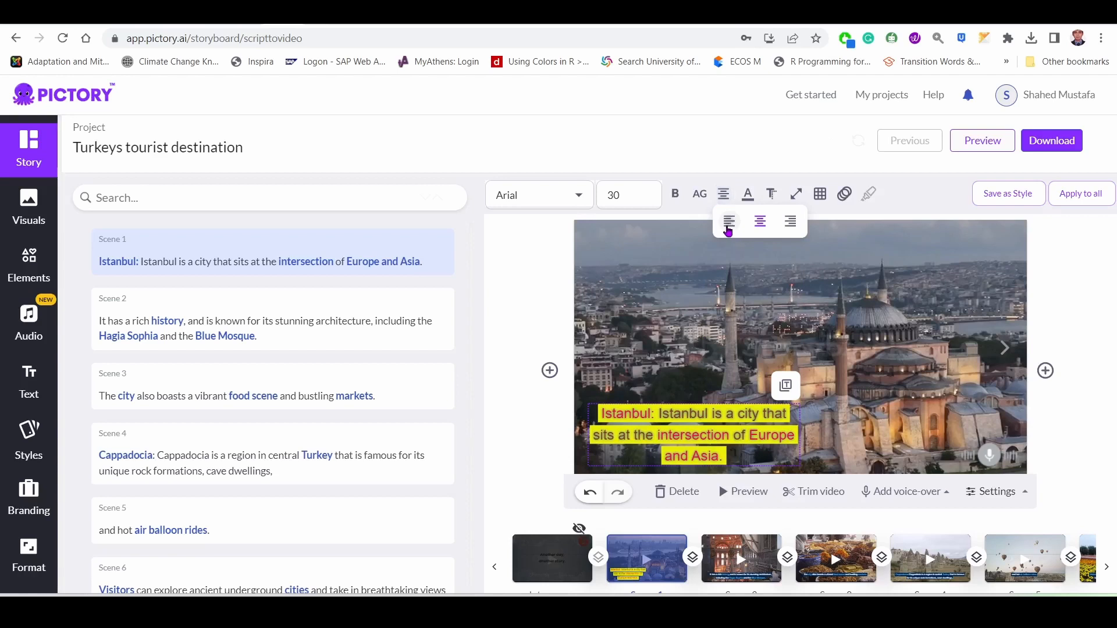
left_click(728, 226)
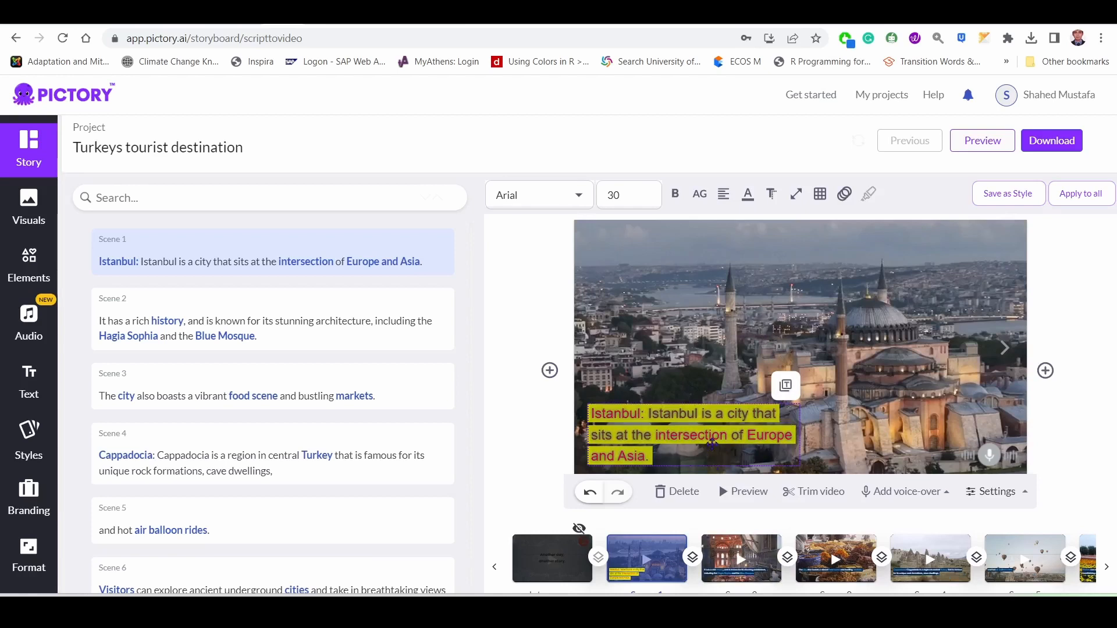
left_click(1089, 202)
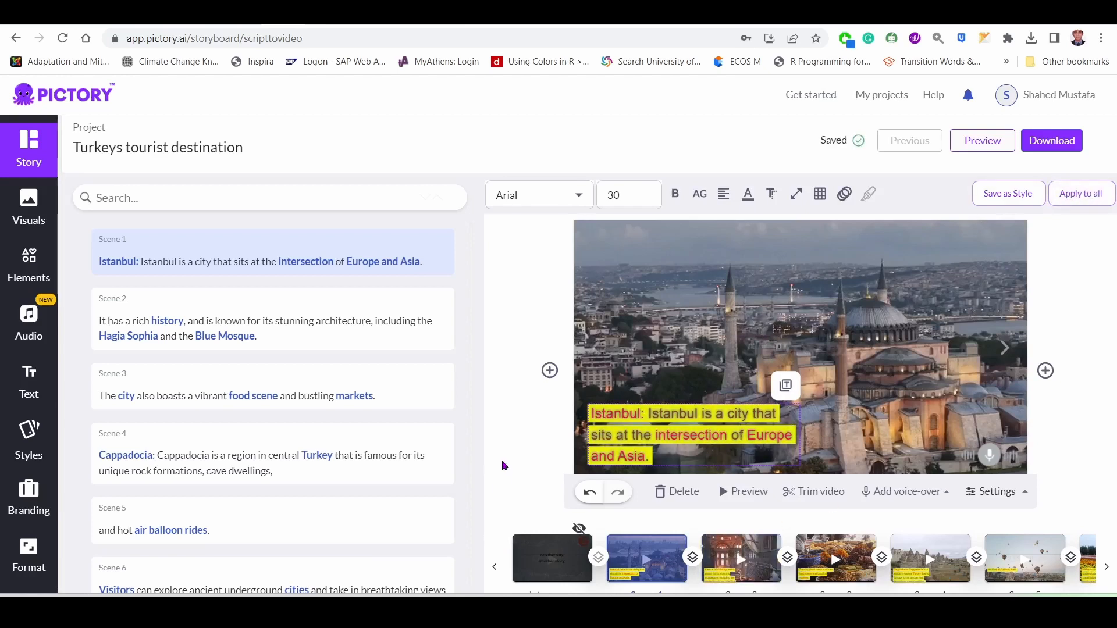
Reduce the scene 2 caption's font size to 26 and reposition the caption so all its lines fit in the frame's lower-left corner.
scroll(501, 460, "down", 1)
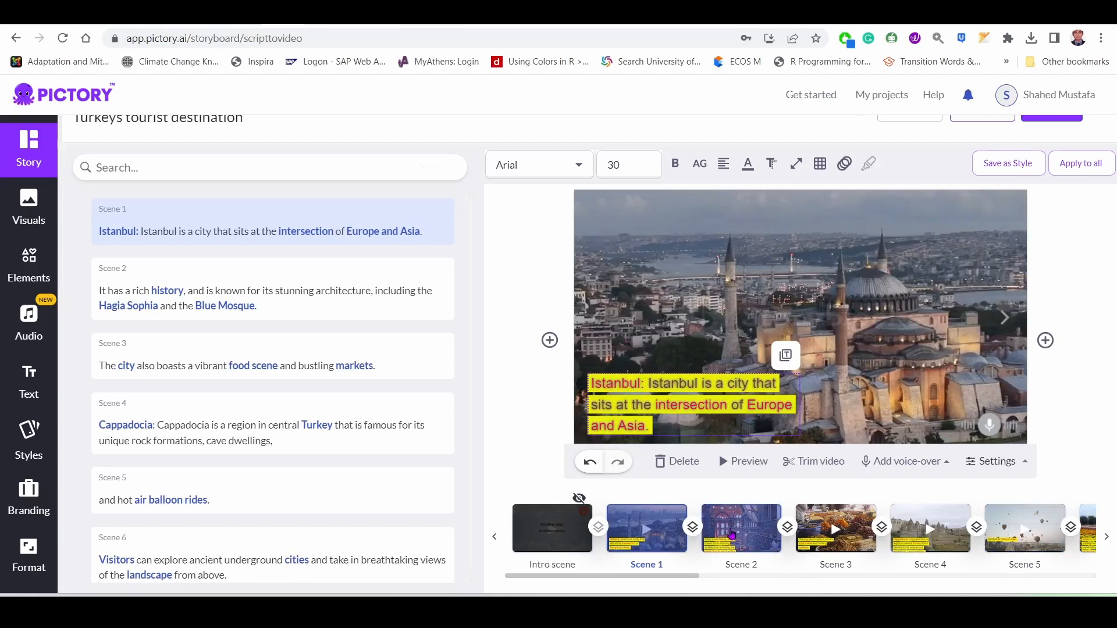
left_click(757, 535)
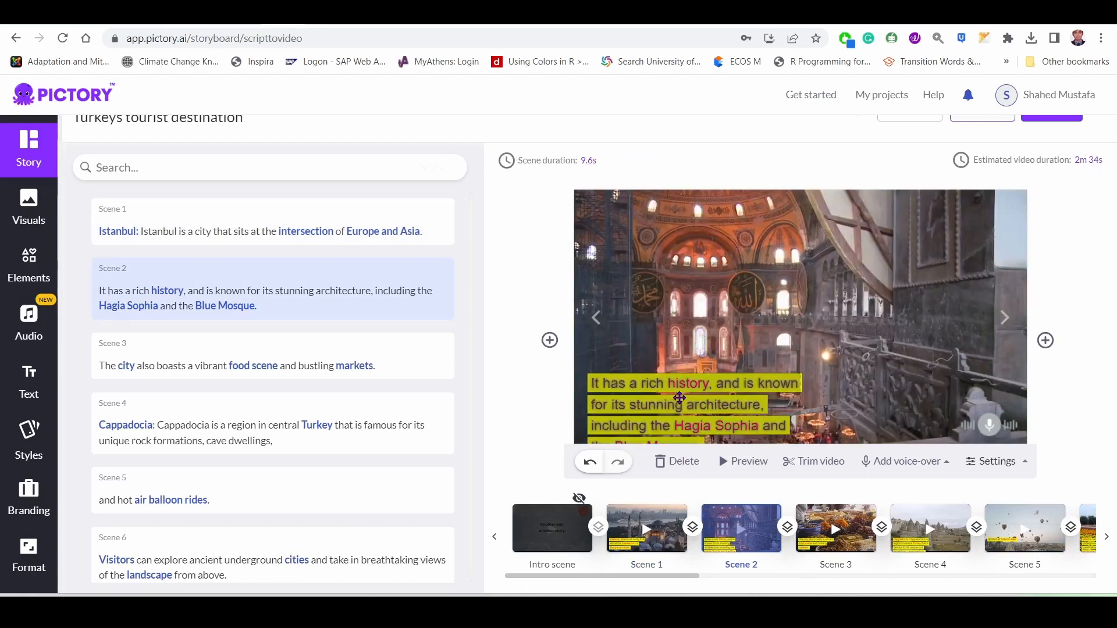
left_click_drag(638, 418, 638, 399)
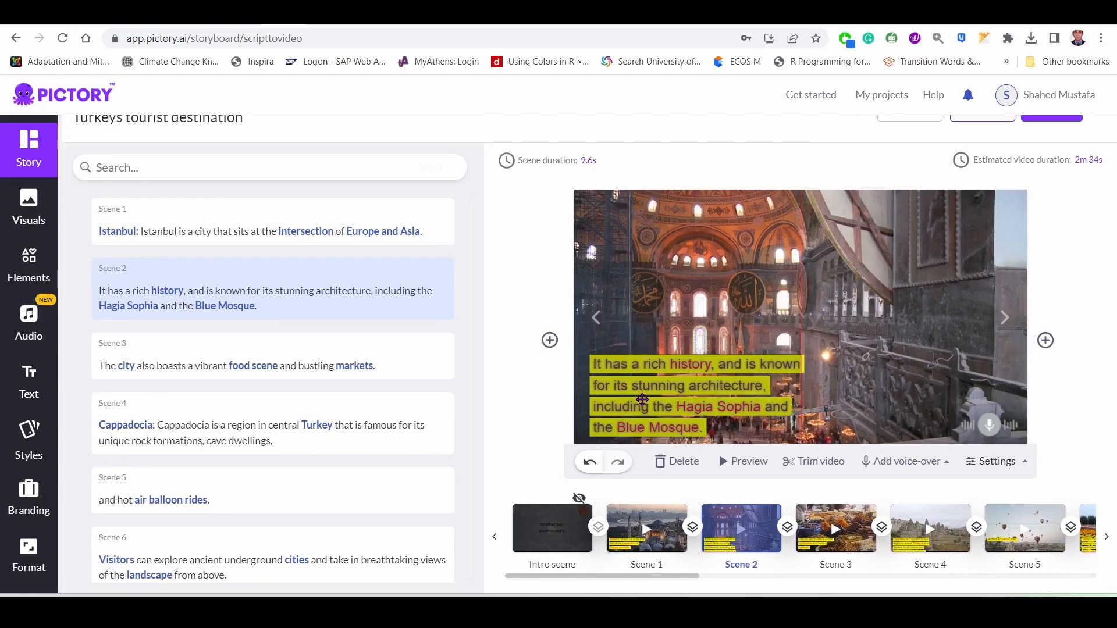
left_click(641, 376)
left_click_drag(640, 376, 637, 406)
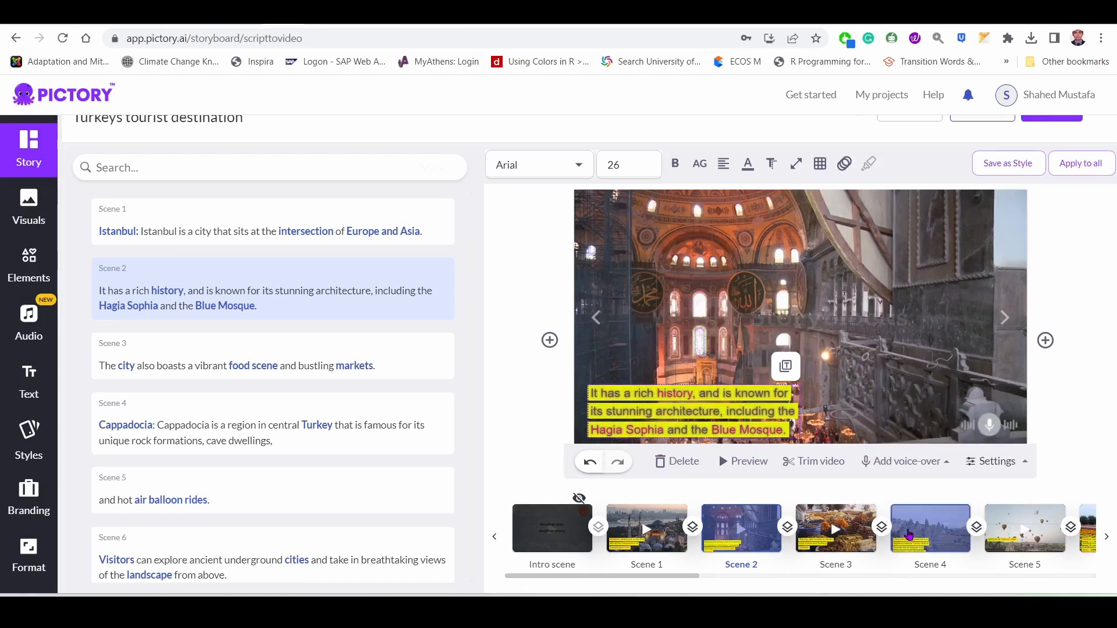
Set the scene 4 caption's font size to 26 and position the whole caption inside the lower-left corner of the frame.
left_click(910, 534)
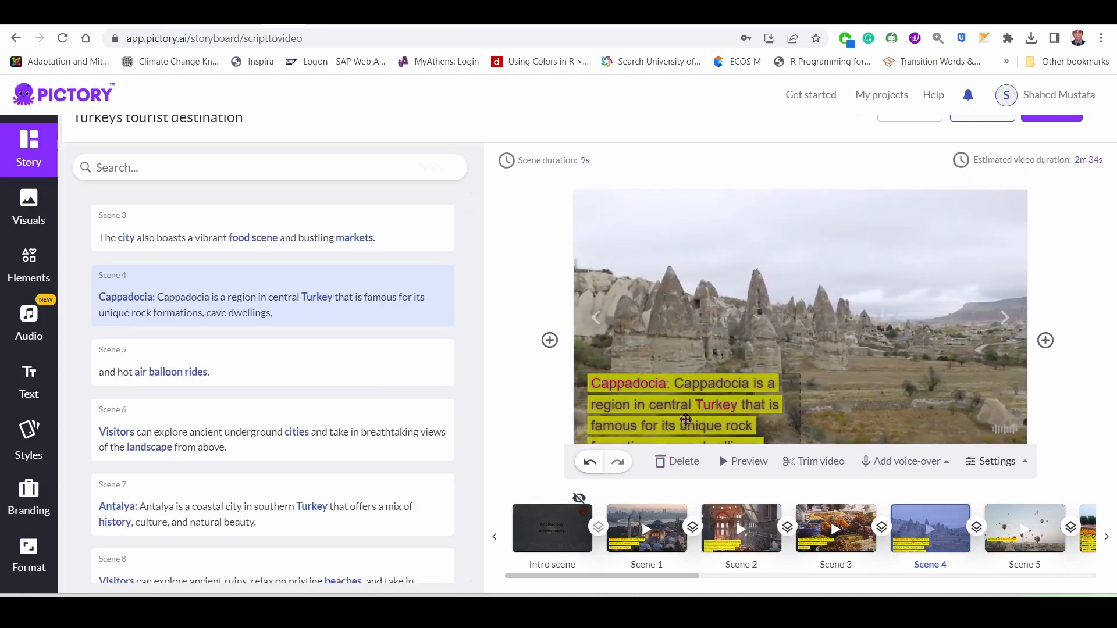
left_click_drag(686, 419, 681, 407)
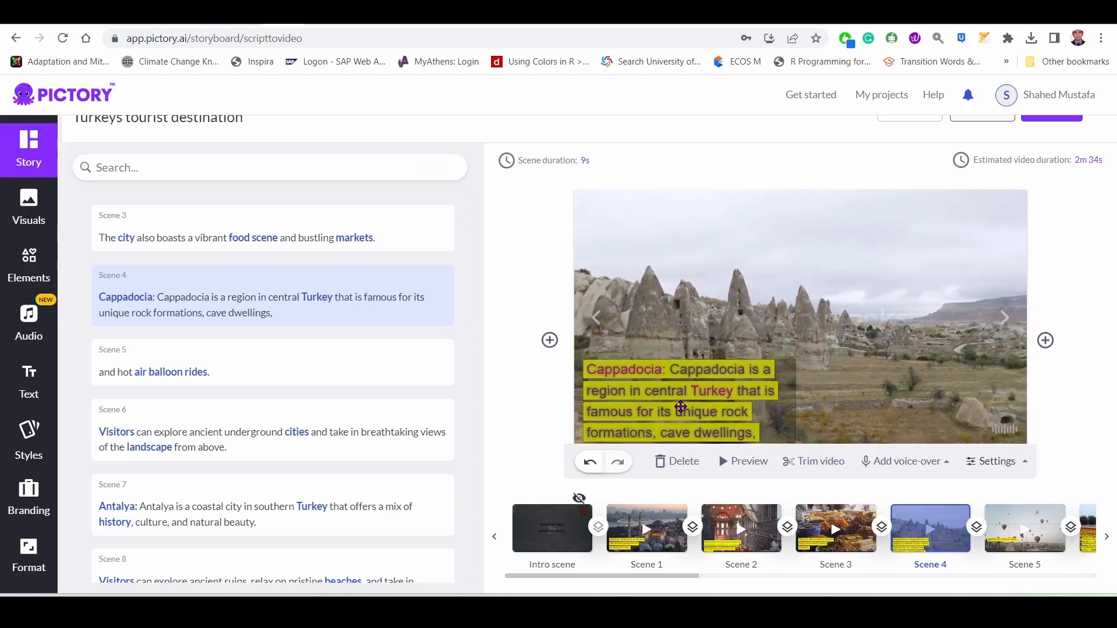
left_click(703, 403)
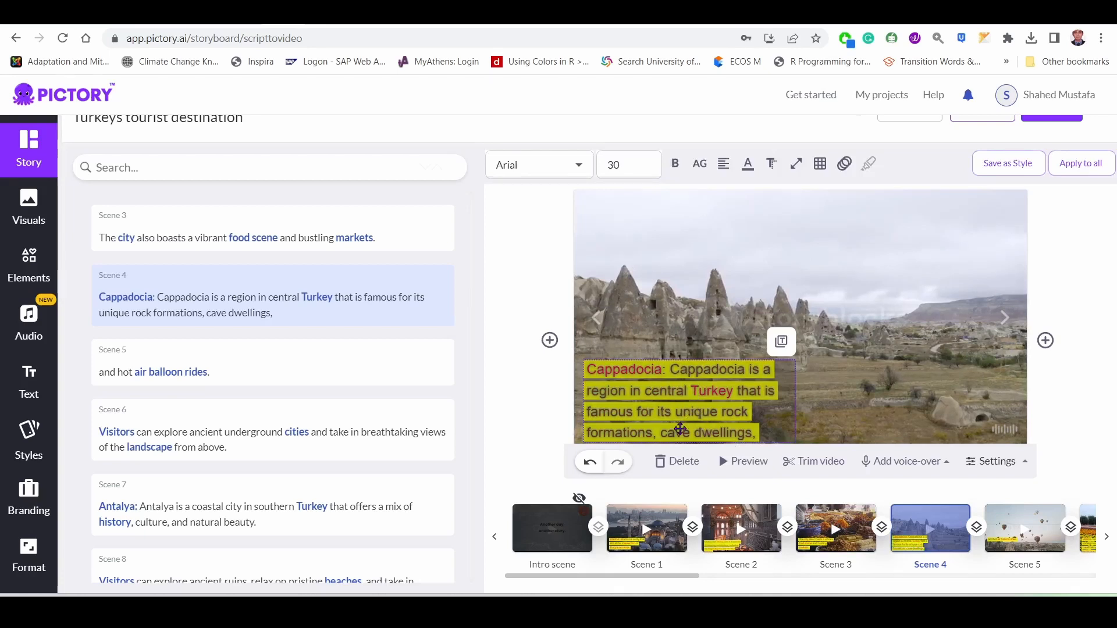
left_click(625, 168)
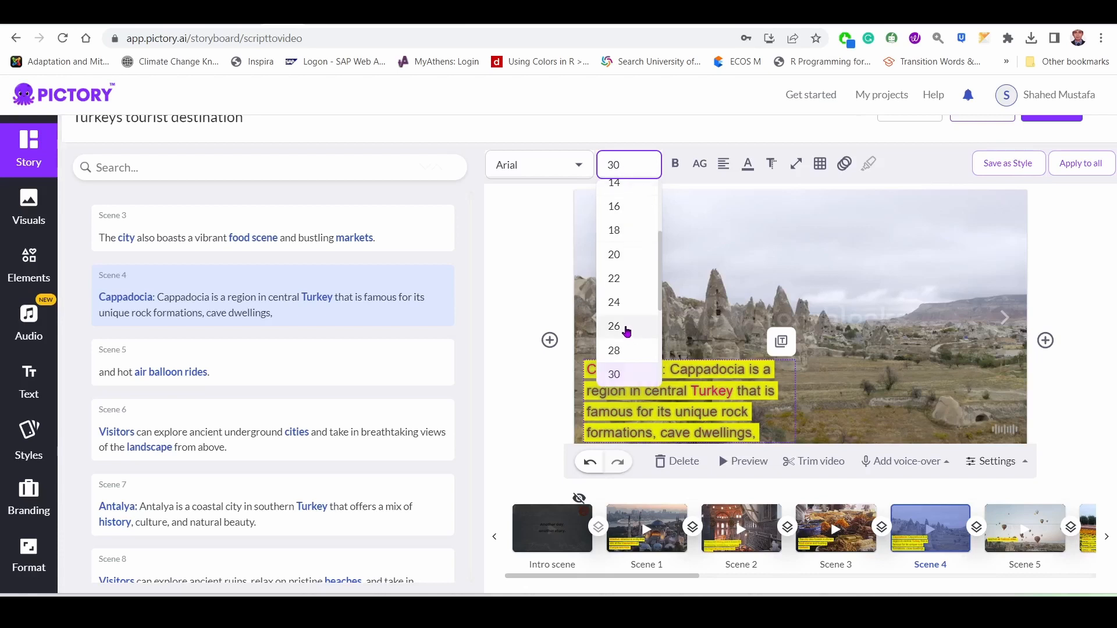
left_click(614, 326)
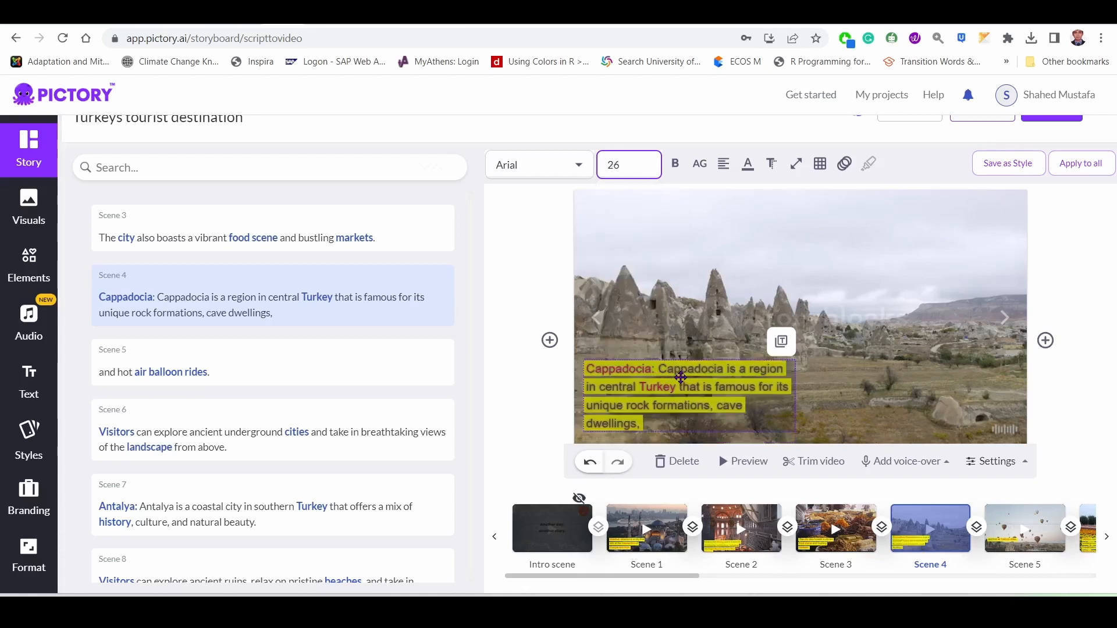
left_click_drag(681, 378, 676, 389)
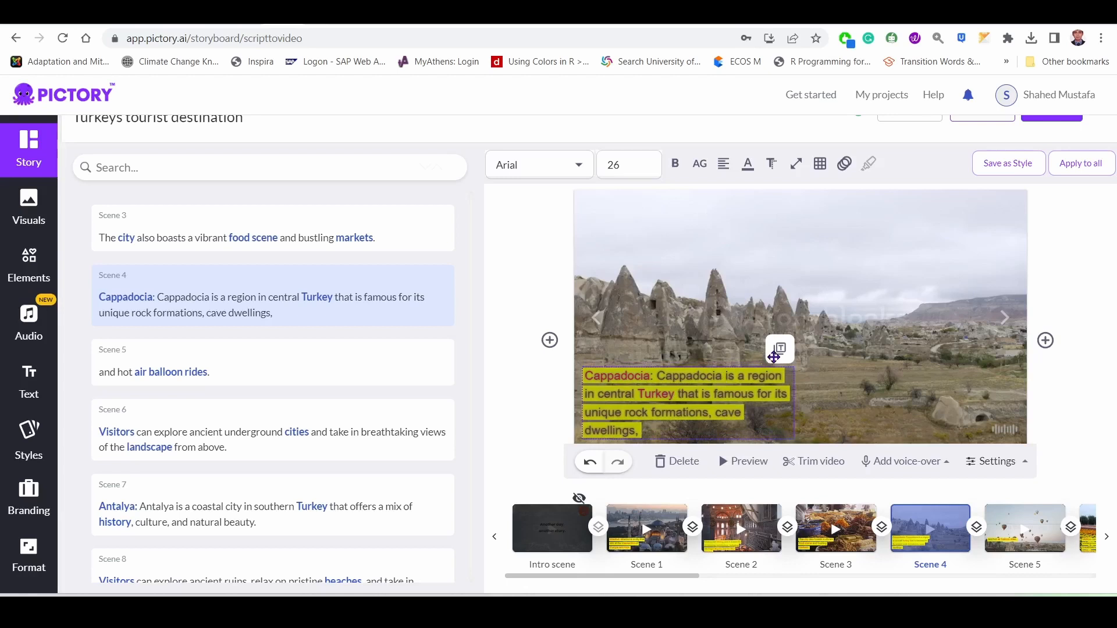
Apply the scene 4 caption's position and style to all scenes, and check the captions in scenes 1 to 4.
left_click(780, 352)
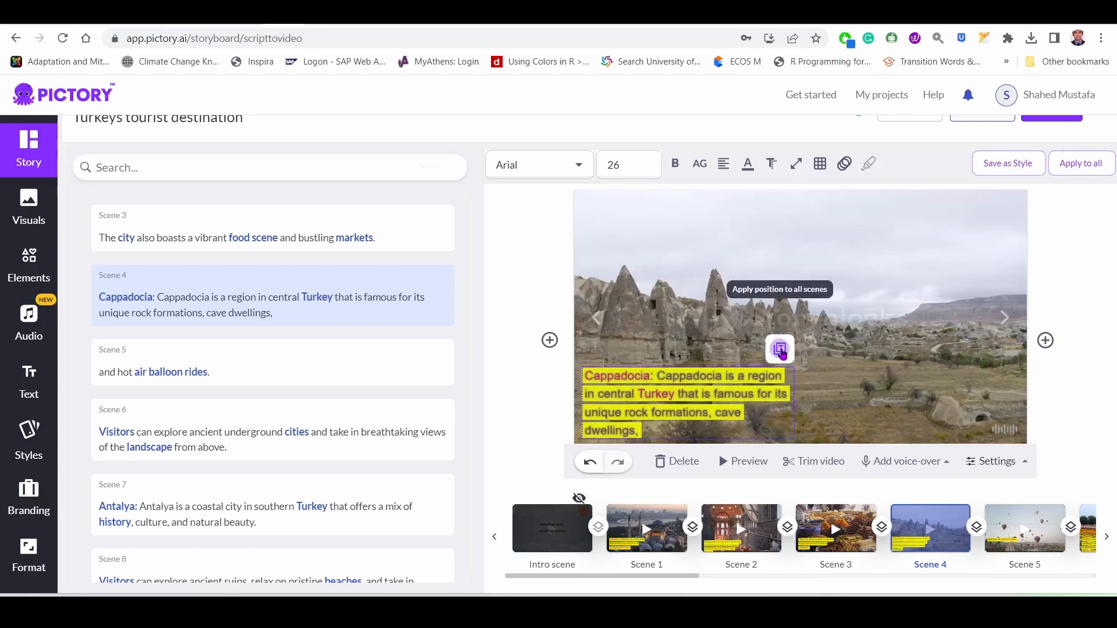
left_click(1086, 166)
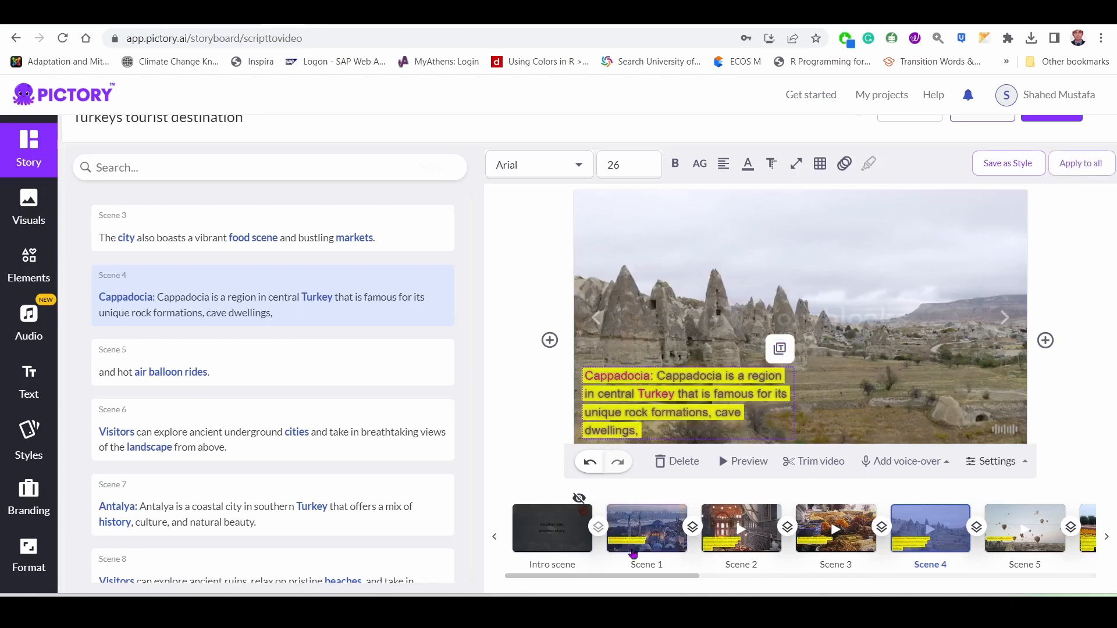
left_click(618, 531)
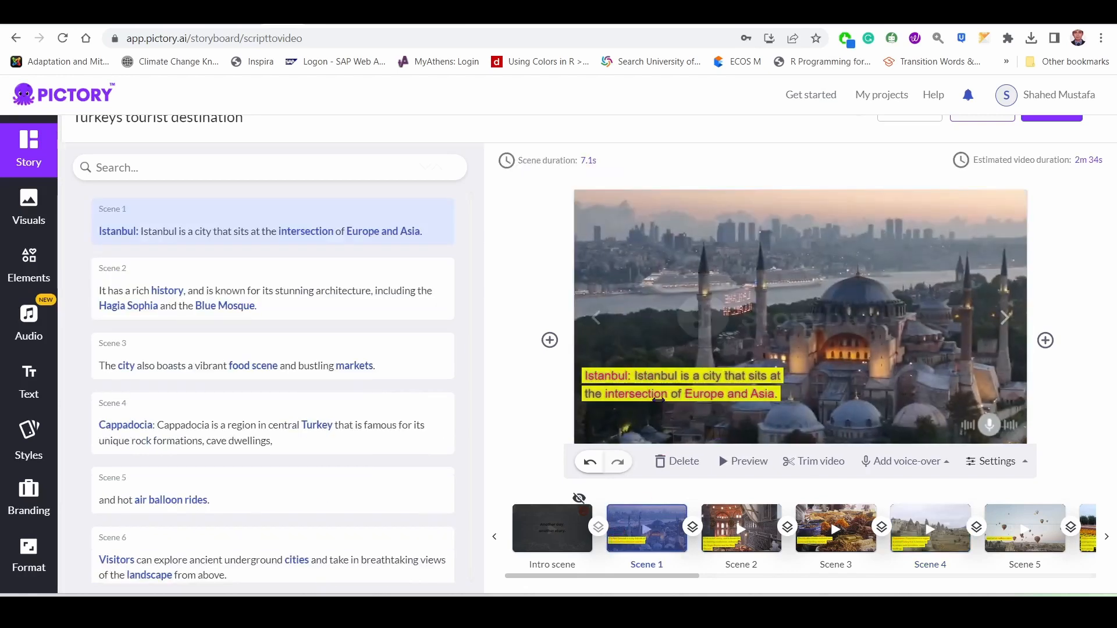
left_click(751, 528)
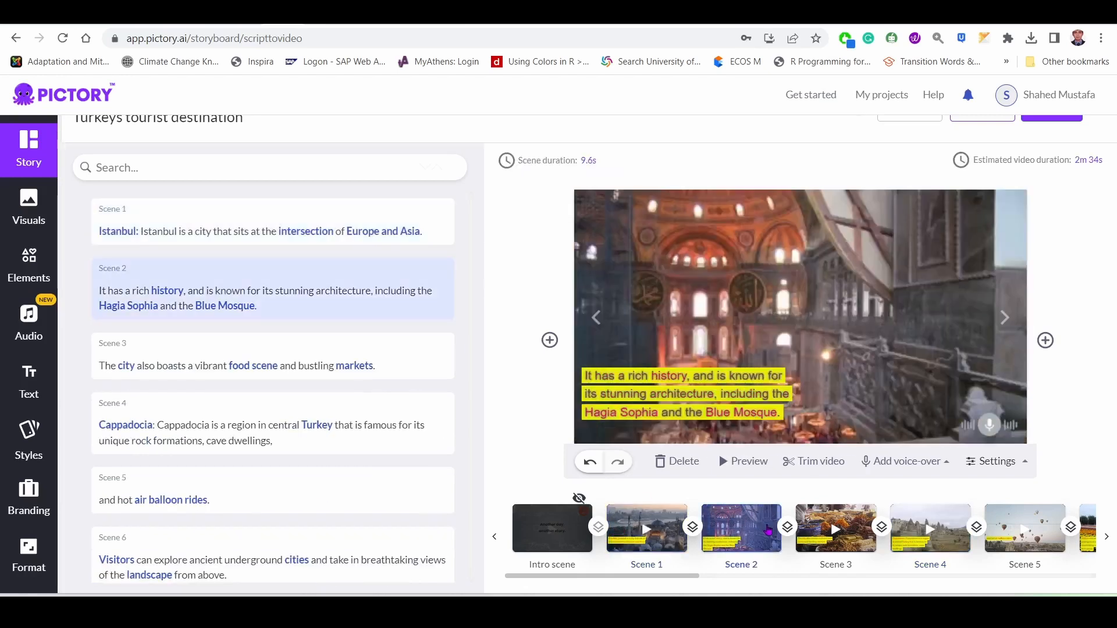
left_click(855, 528)
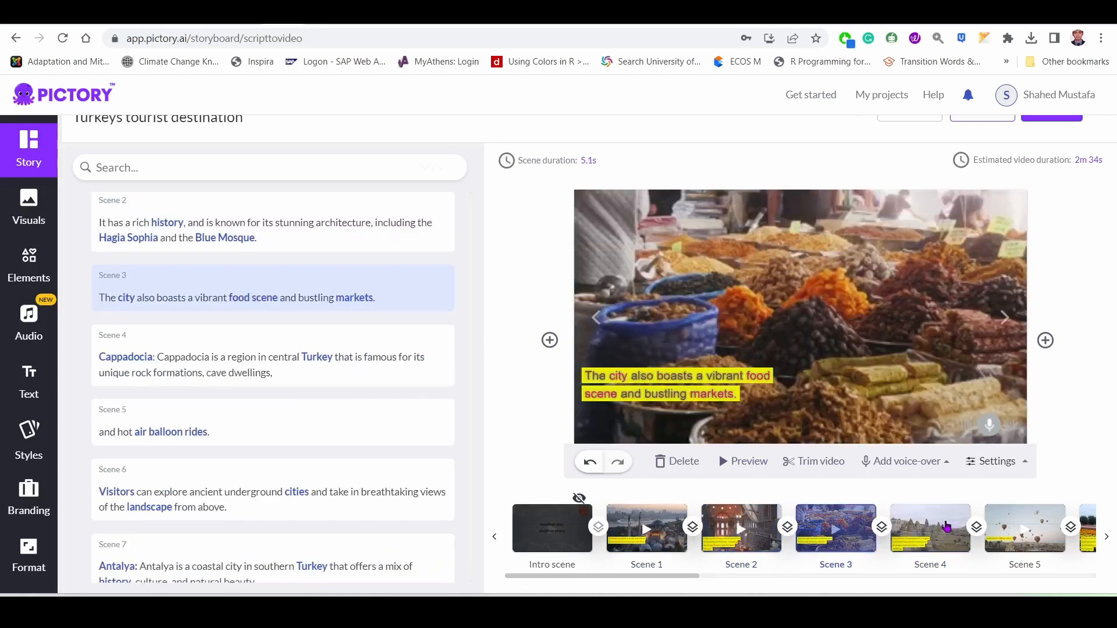
left_click(956, 520)
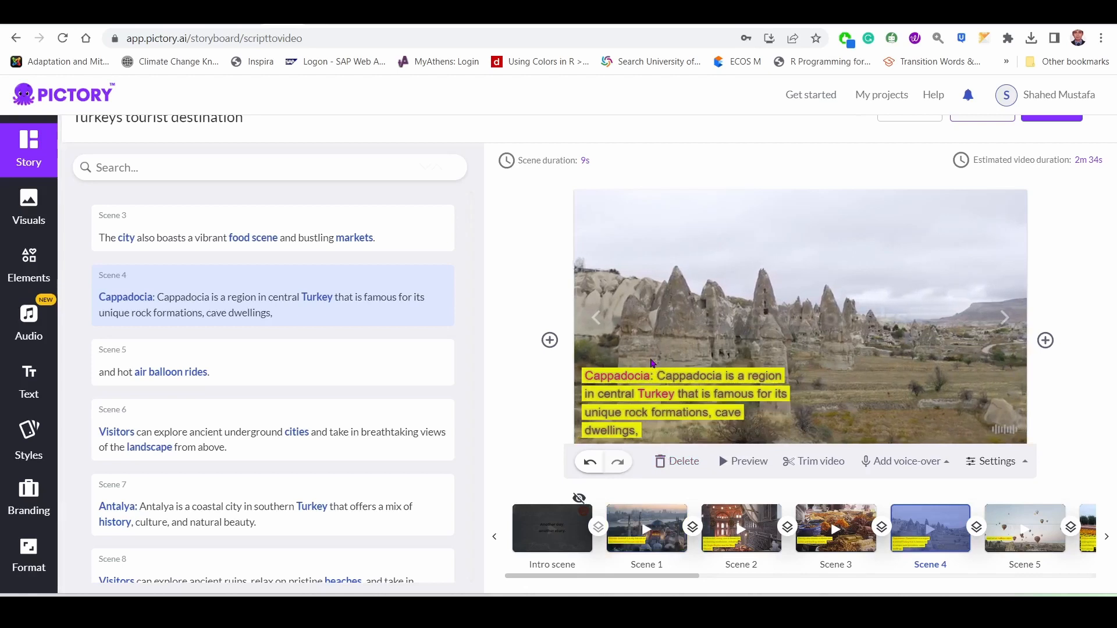
Widen the scene 4 caption's text width to the maximum and apply its style and position to all scenes.
left_click(692, 399)
mouse_move(819, 167)
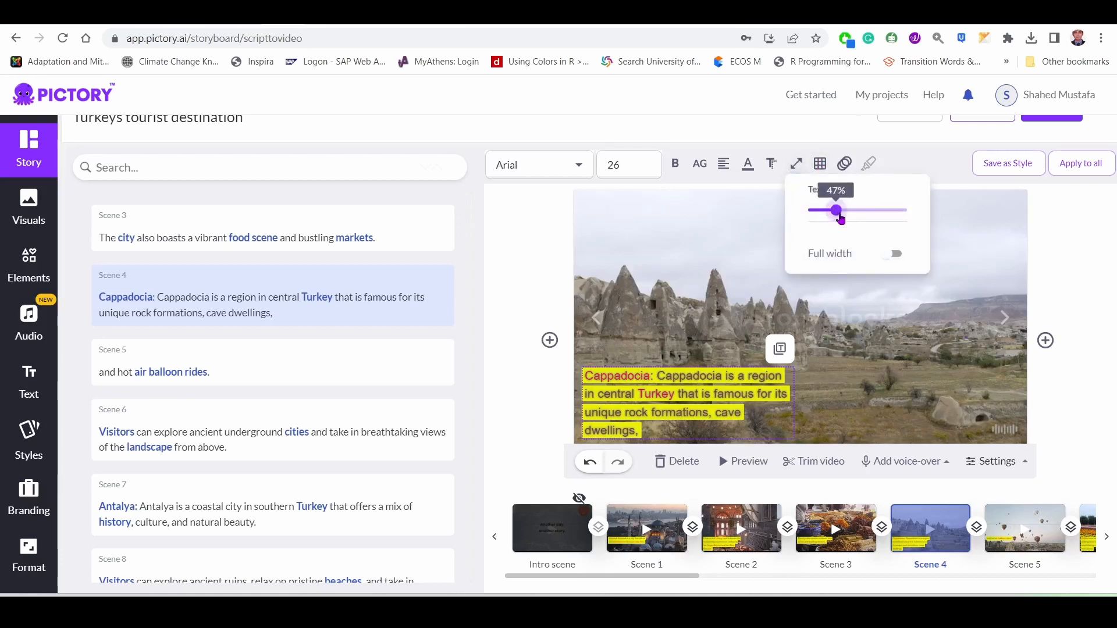
left_click_drag(840, 216, 921, 217)
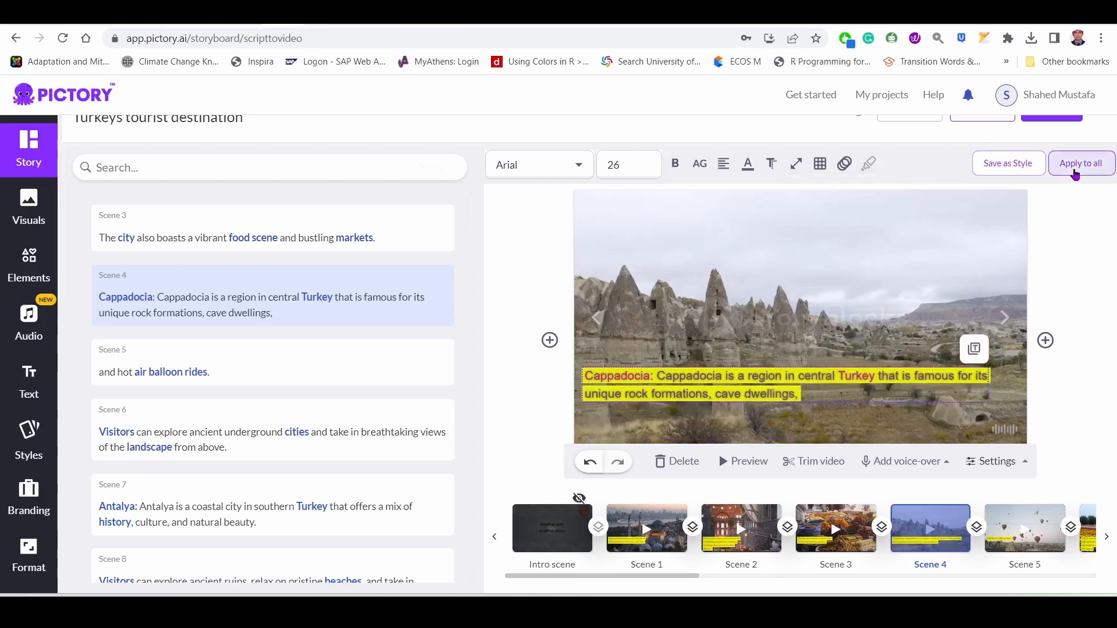
left_click(1080, 165)
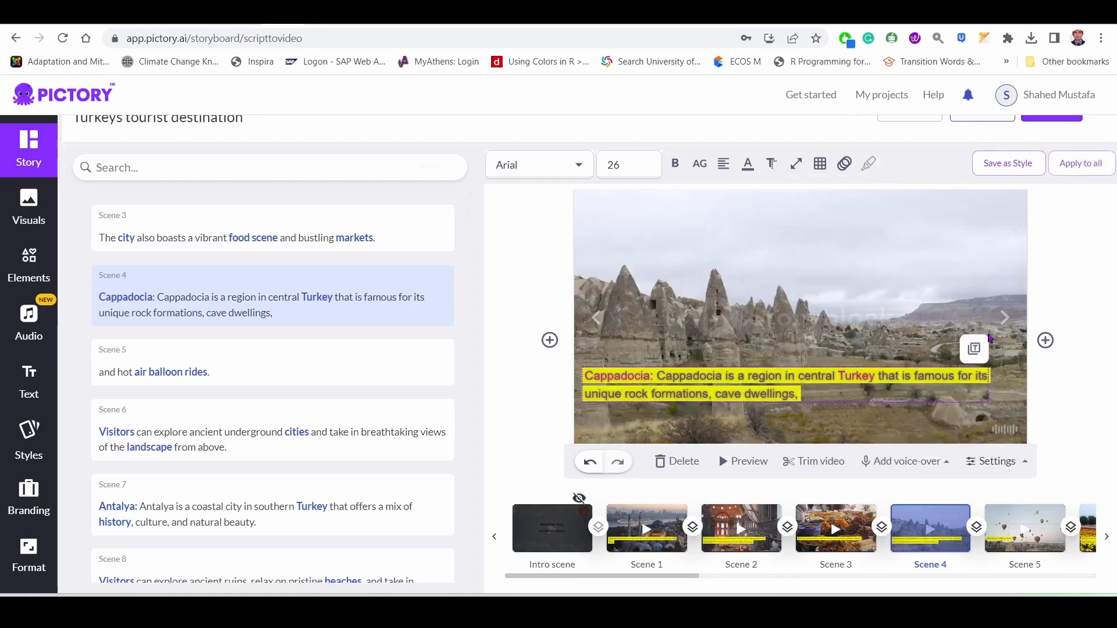
left_click(974, 351)
Center-align the scene 4 caption text and move the caption to the lower middle of the frame.
left_click(723, 166)
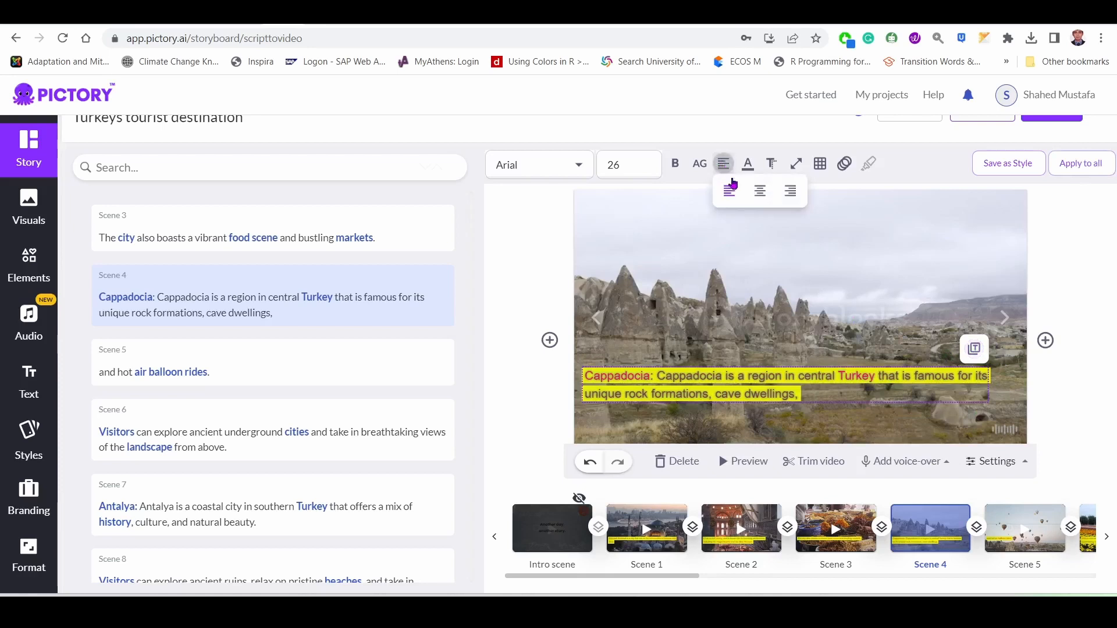
left_click(759, 192)
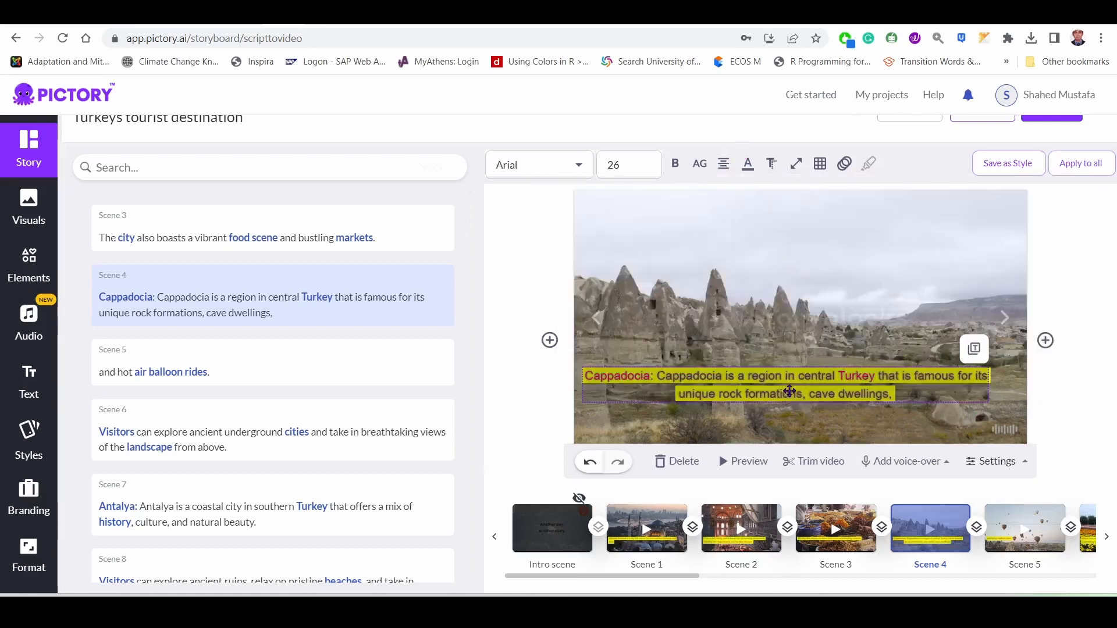
left_click_drag(808, 386, 815, 409)
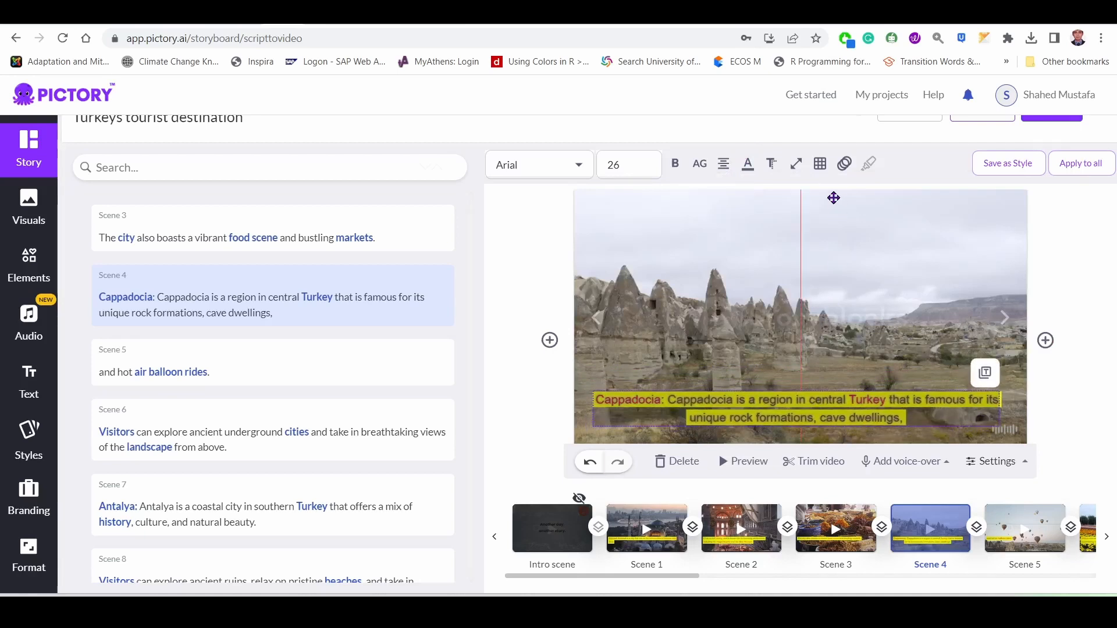
Place the scene 4 caption at the preset top-center position of the frame.
left_click(820, 165)
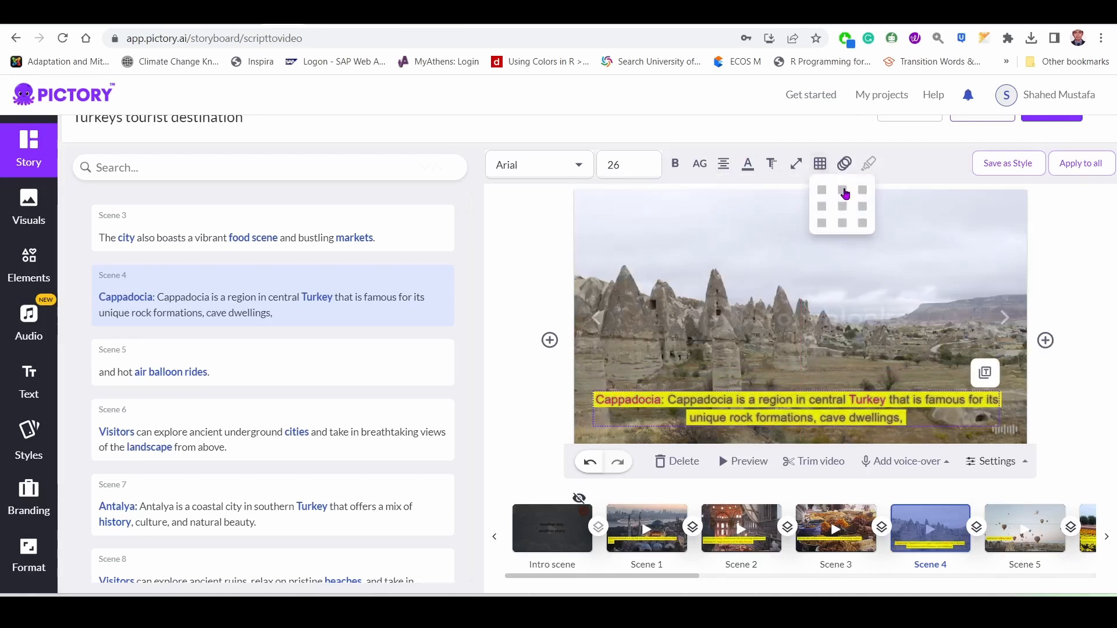
left_click(848, 194)
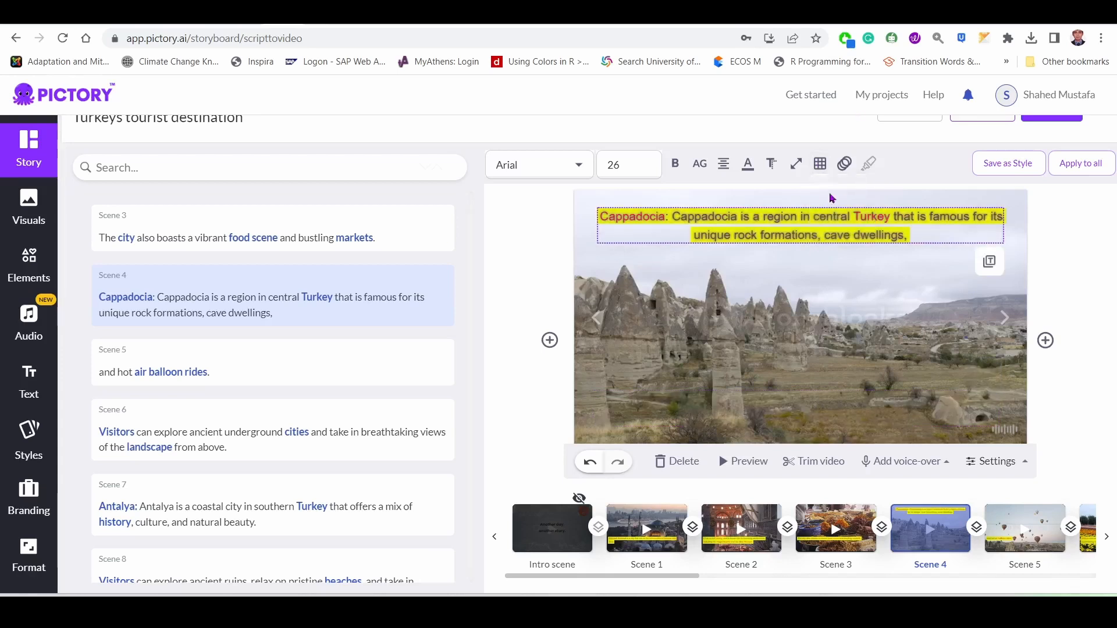
mouse_move(820, 166)
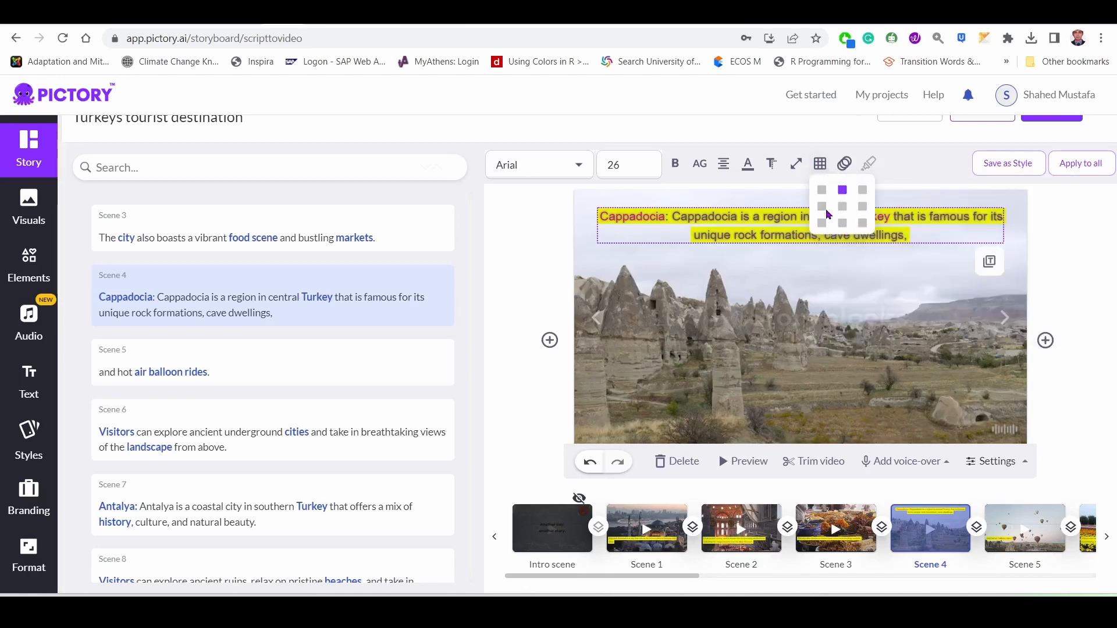
Try the top-right, center and middle-left preset positions for the scene 4 caption, and place it at the bottom-center preset.
left_click(862, 194)
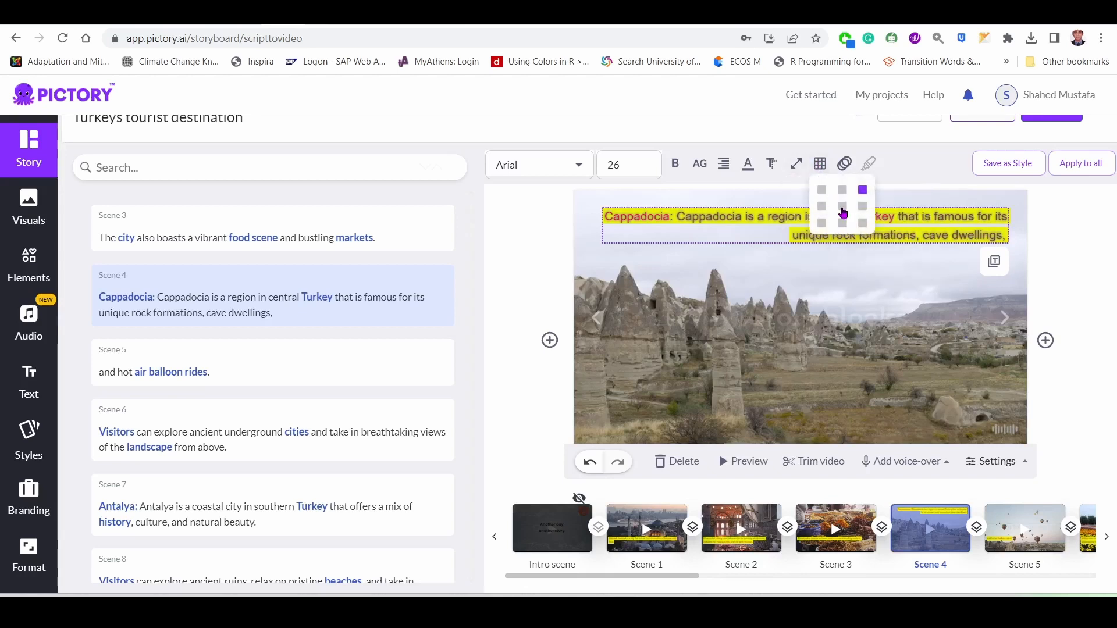
left_click(843, 207)
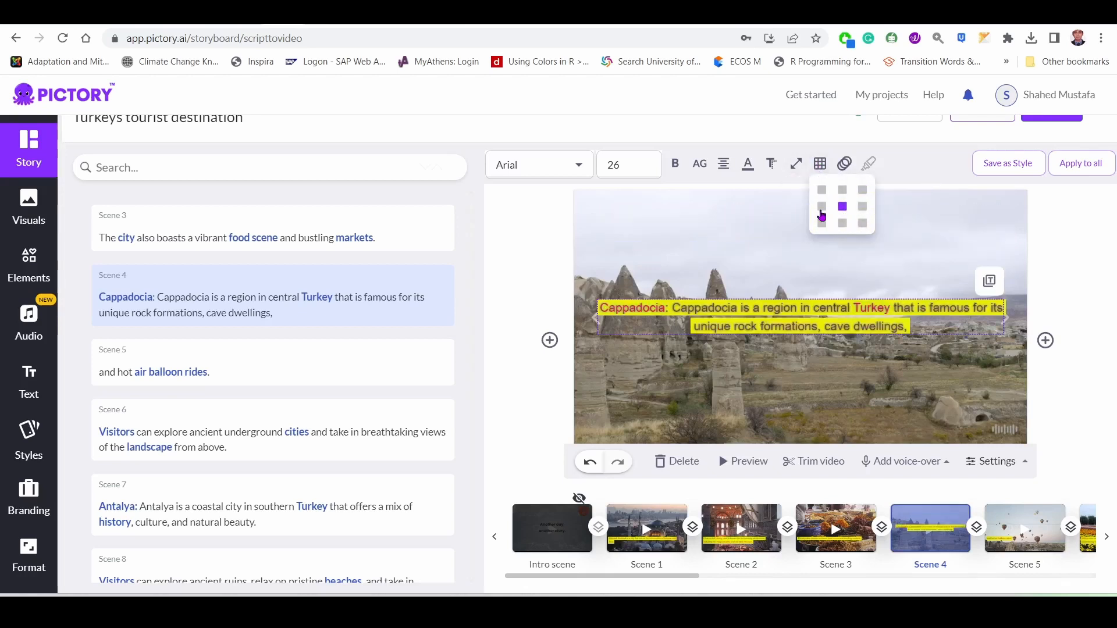
left_click(822, 208)
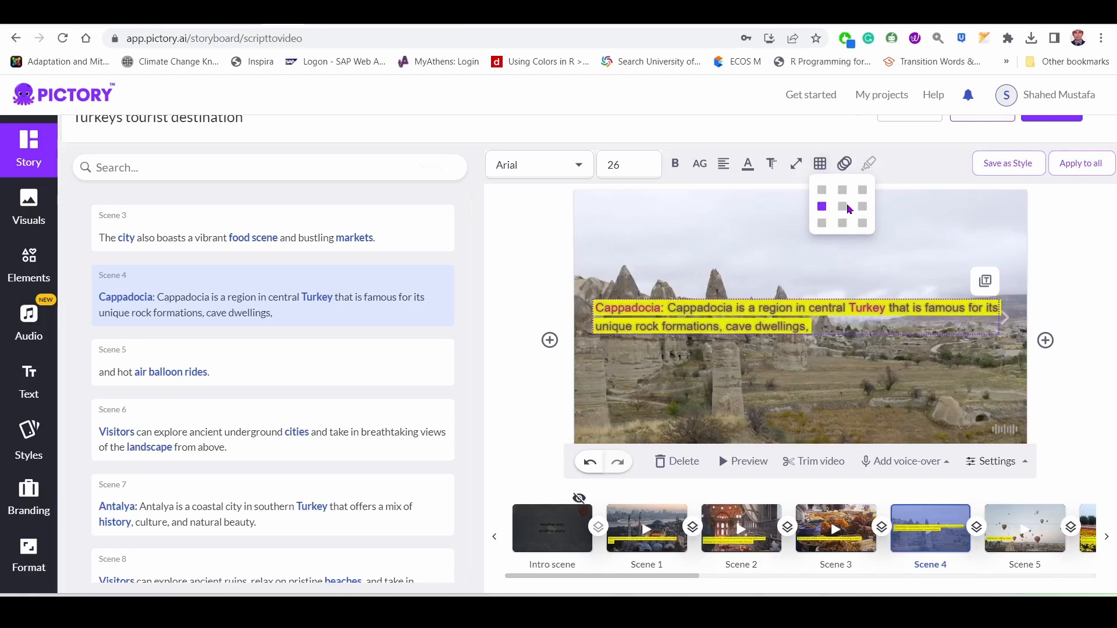
left_click(843, 225)
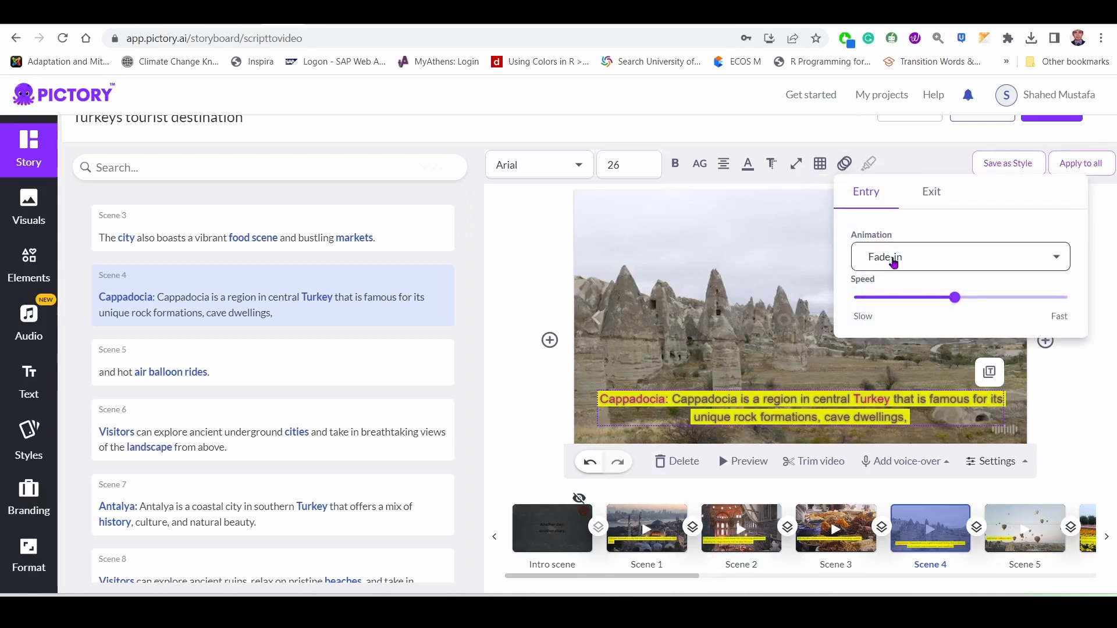
Try the Expand-out entry animation on the scene 4 caption.
left_click(891, 256)
left_click(887, 256)
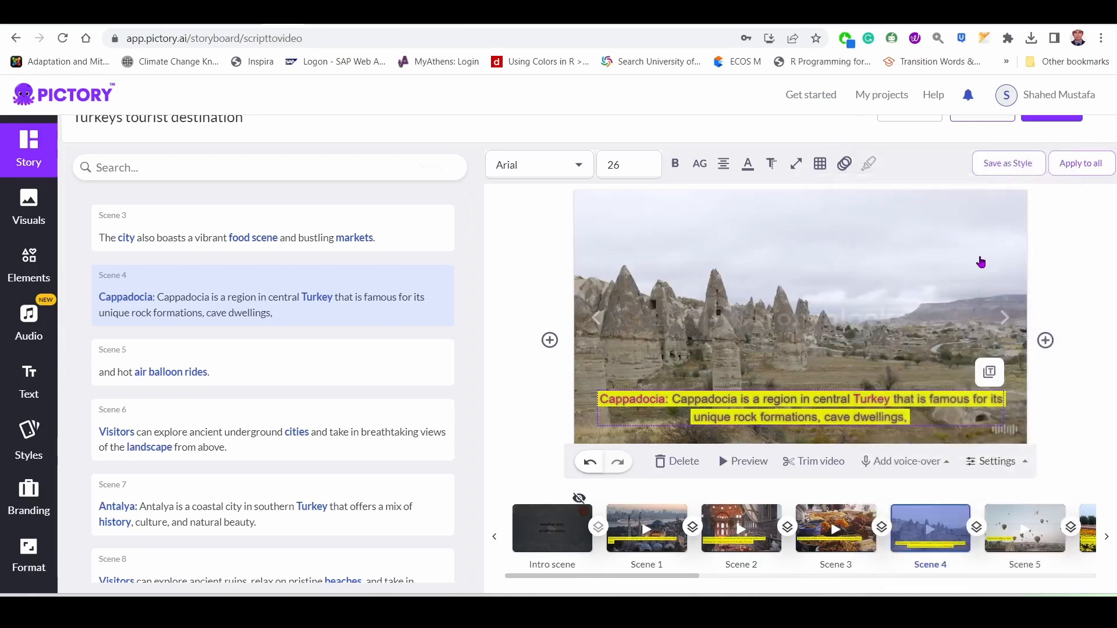
mouse_move(845, 164)
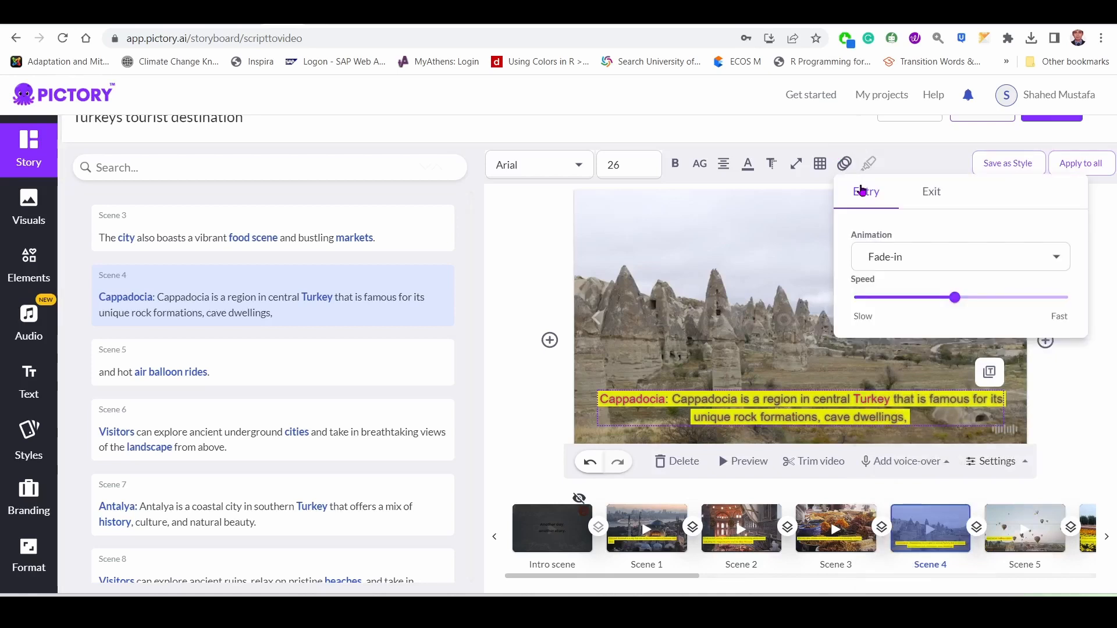
left_click(1051, 259)
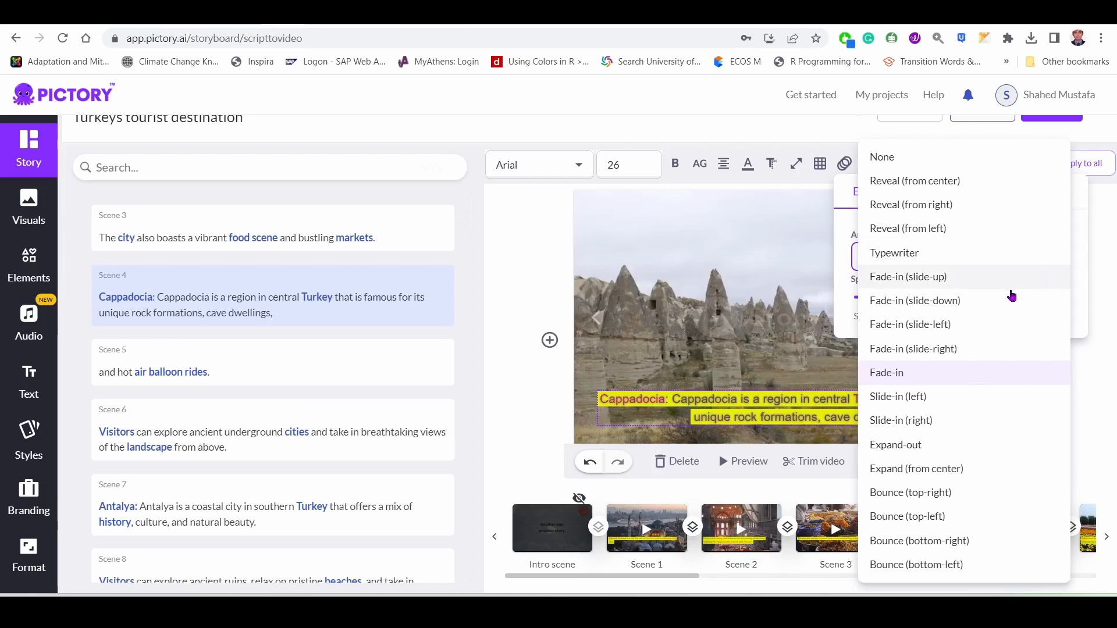
scroll(960, 401, "down", 1)
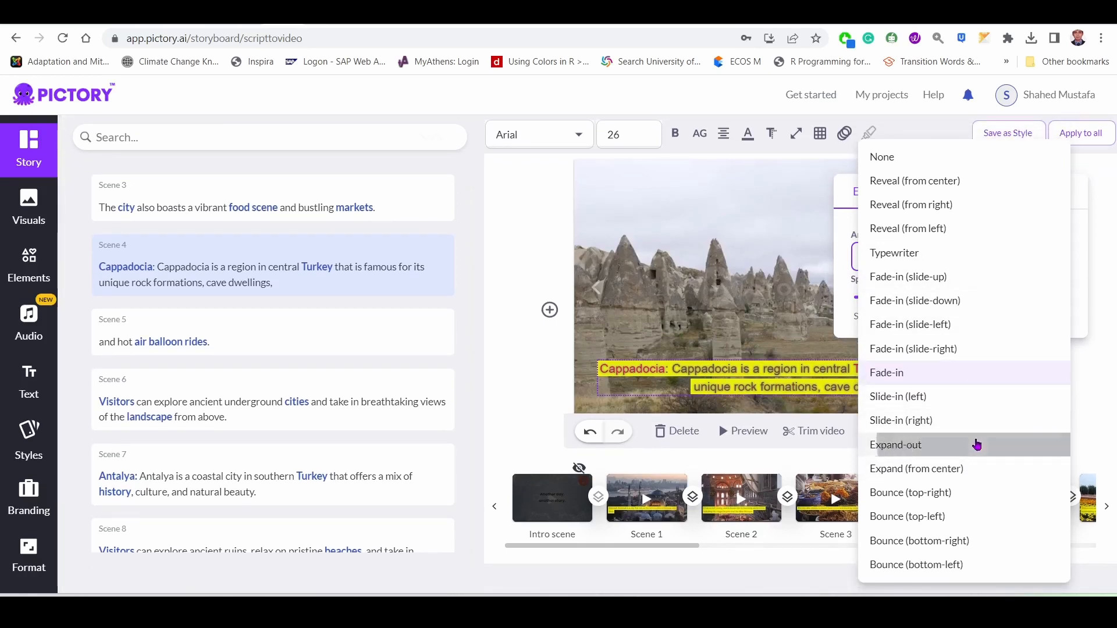
left_click(977, 444)
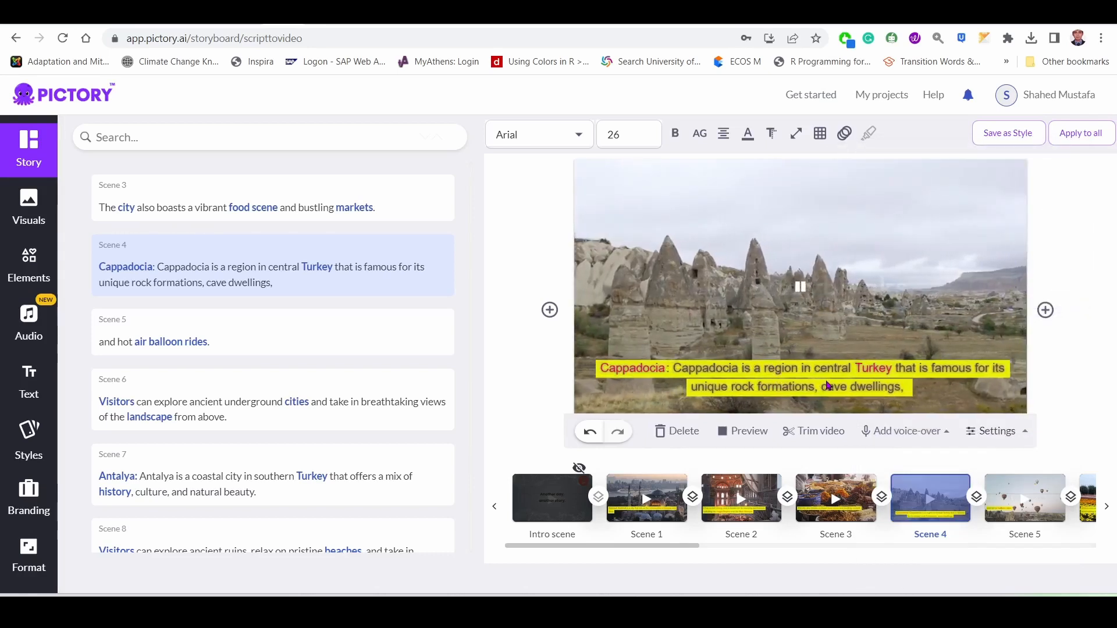
Change the scene 4 caption's entry animation to Bounce (top-right).
left_click(845, 134)
left_click(710, 101)
mouse_move(844, 136)
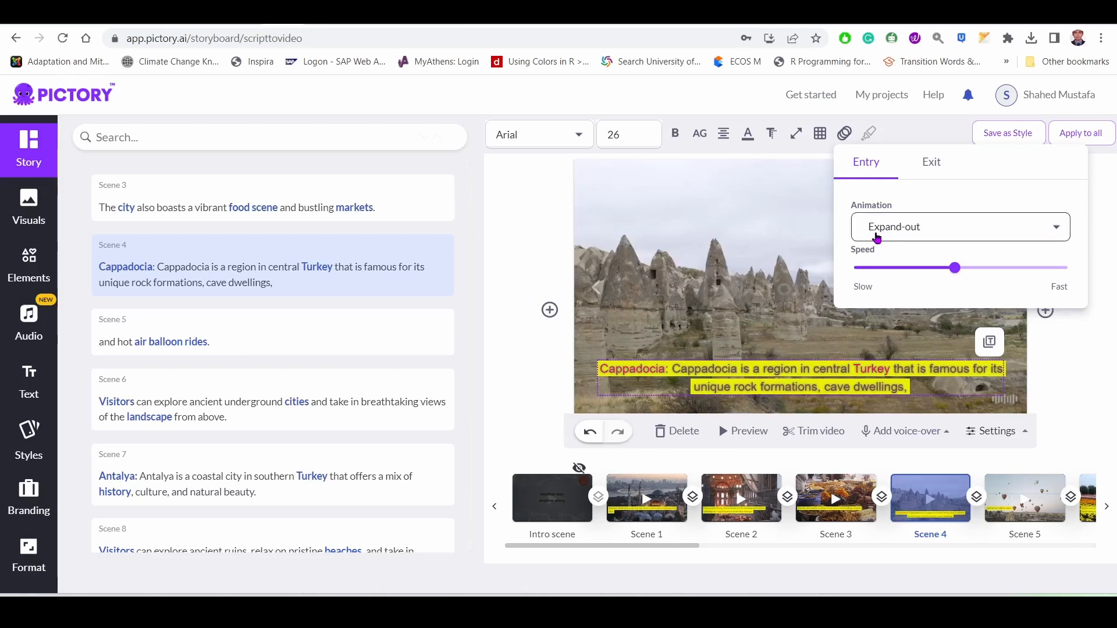
left_click(954, 227)
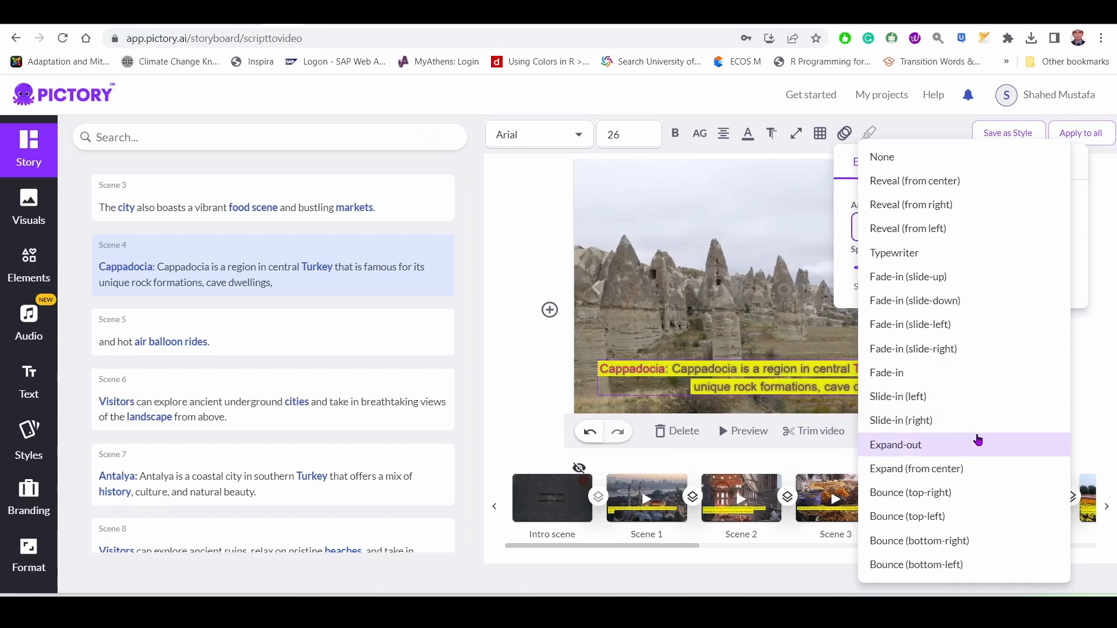
left_click(959, 491)
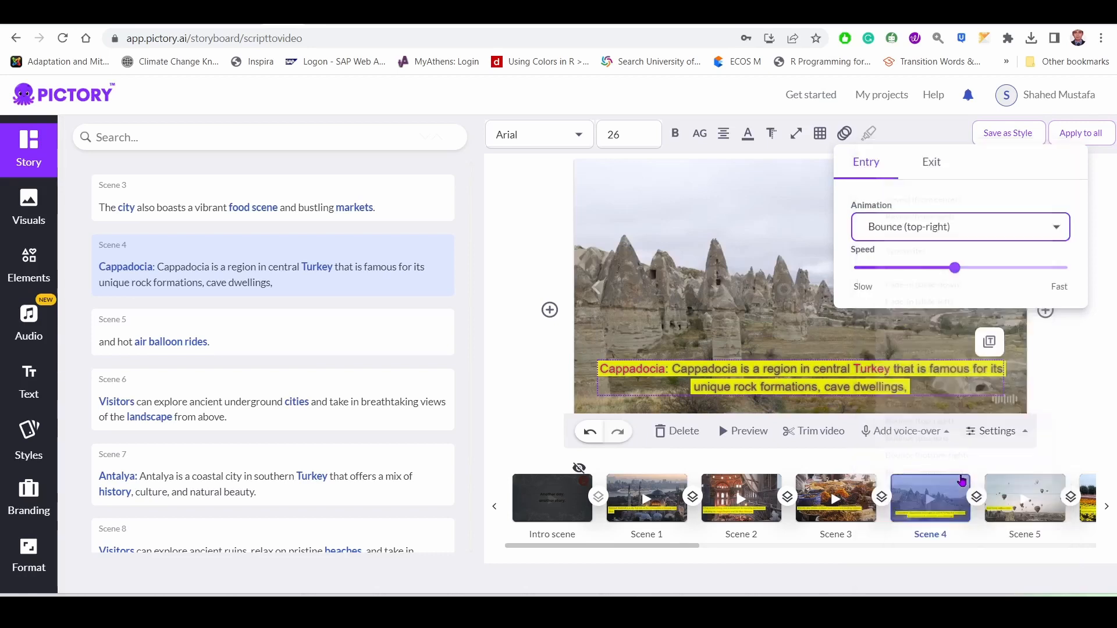
left_click(518, 380)
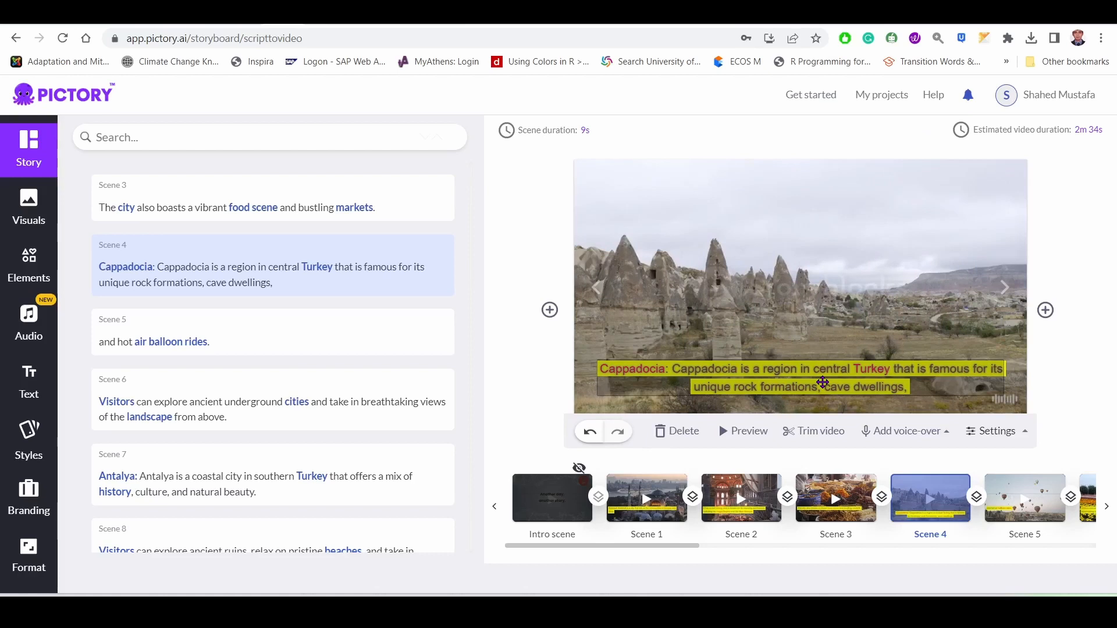
Look over the exit animation options for the scene 4 caption and set its entry animation to Reveal (from center).
left_click(822, 382)
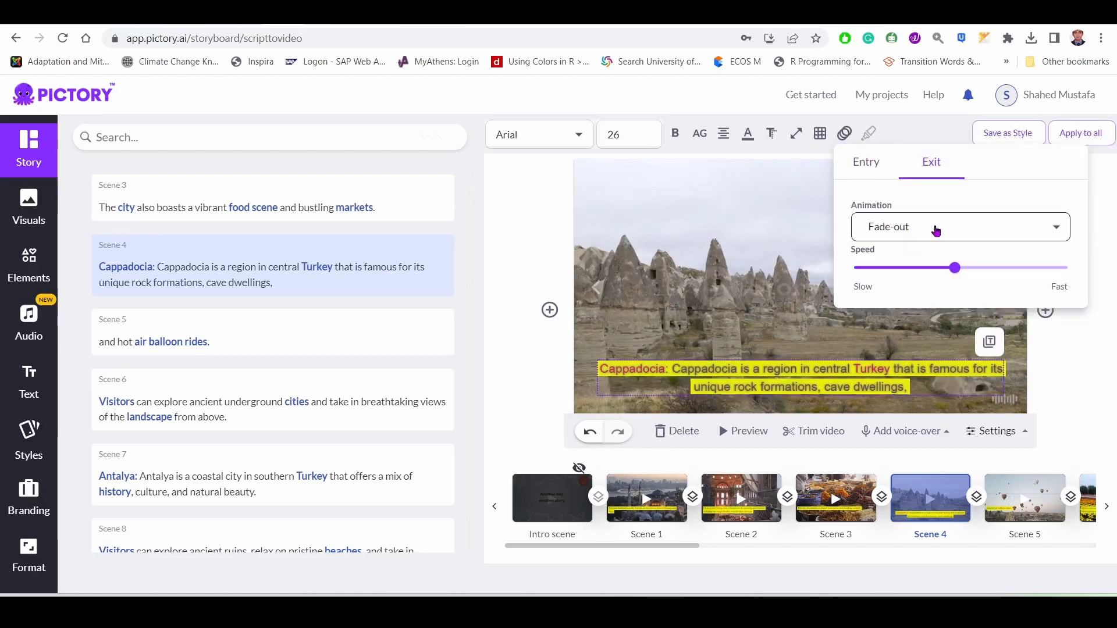
left_click(1055, 233)
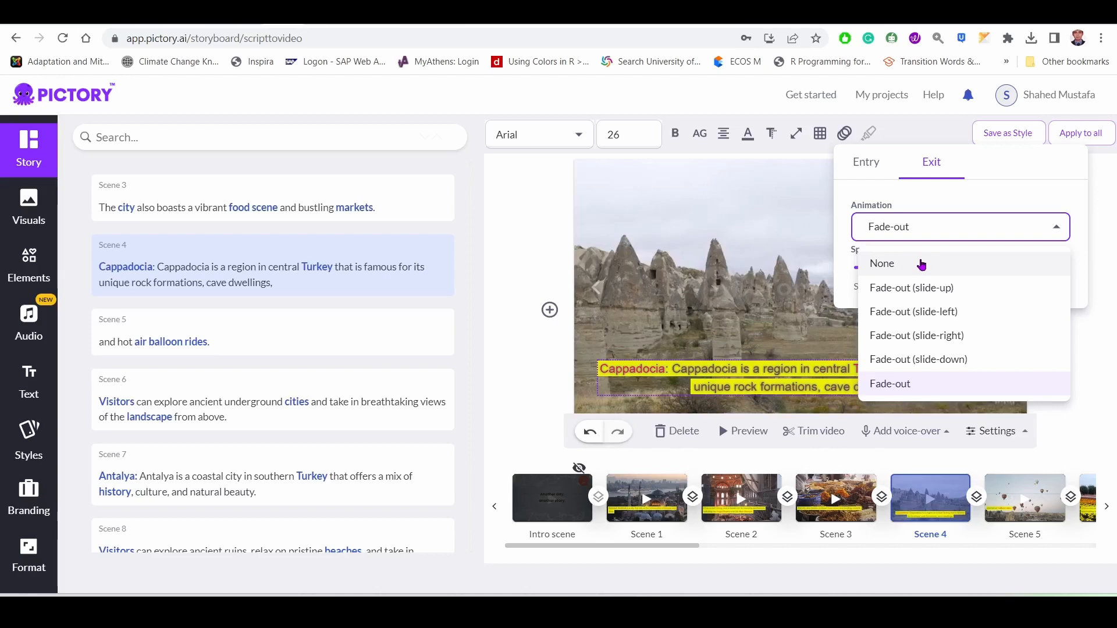
left_click(867, 164)
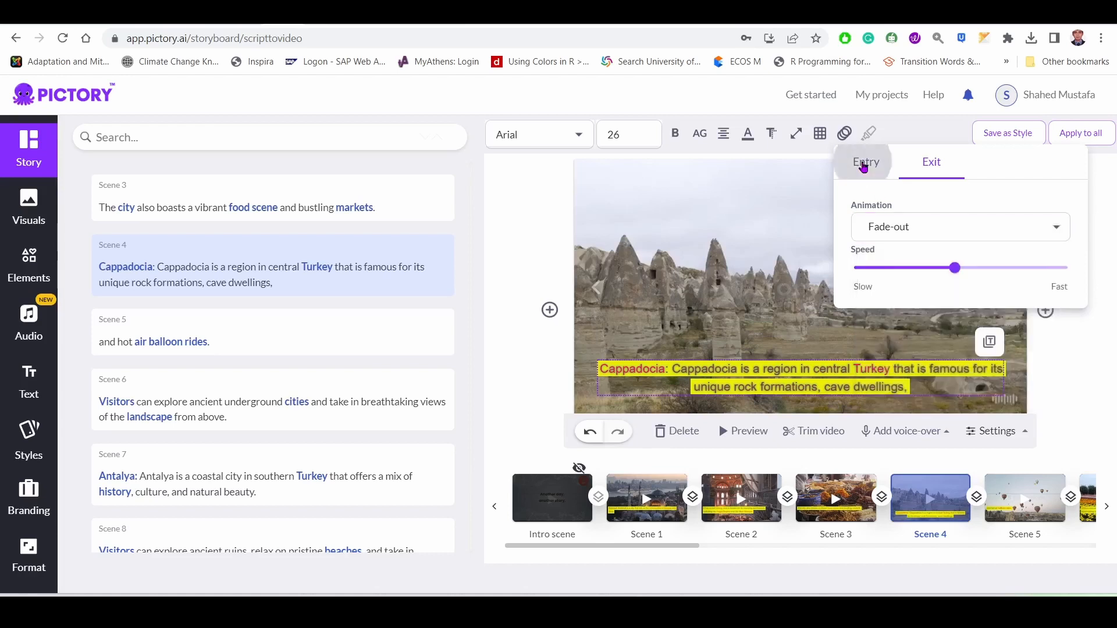
left_click(866, 164)
left_click(978, 226)
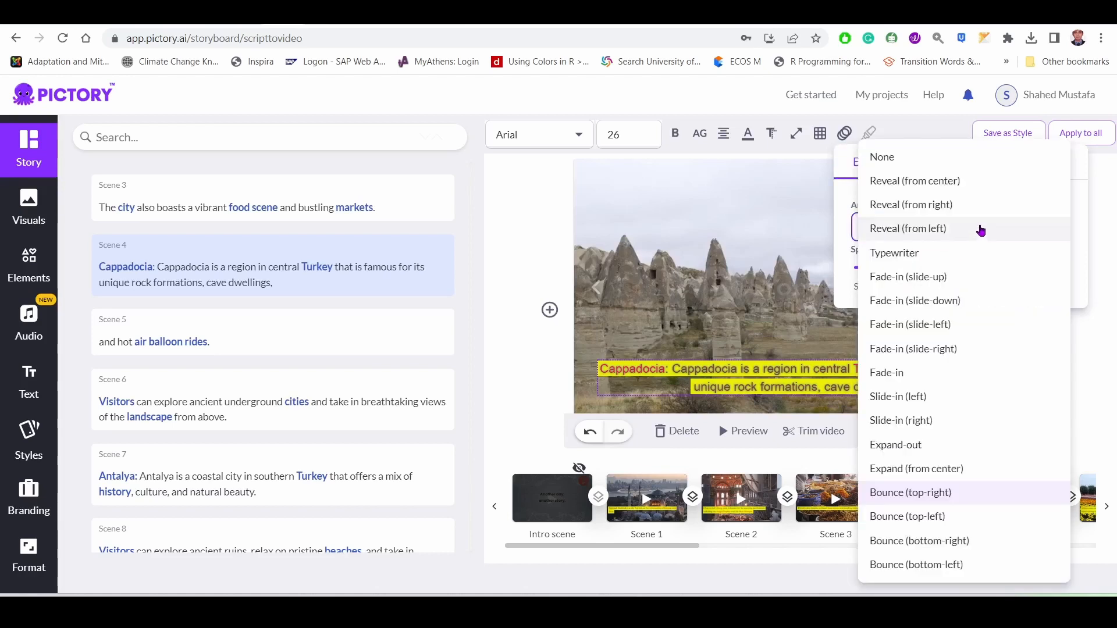
left_click(960, 180)
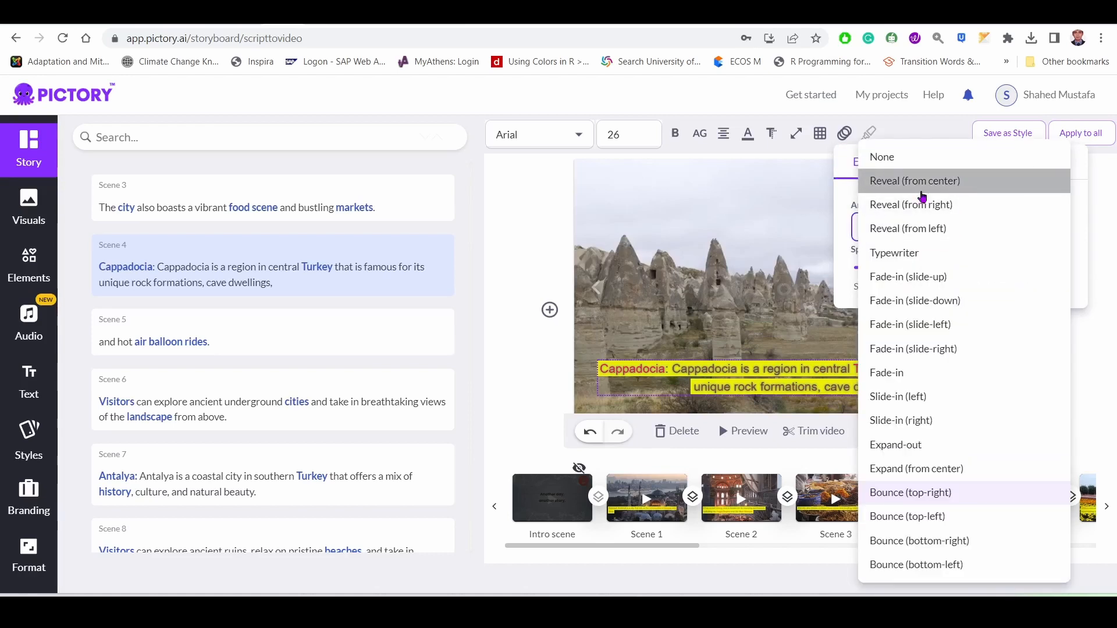
left_click(541, 172)
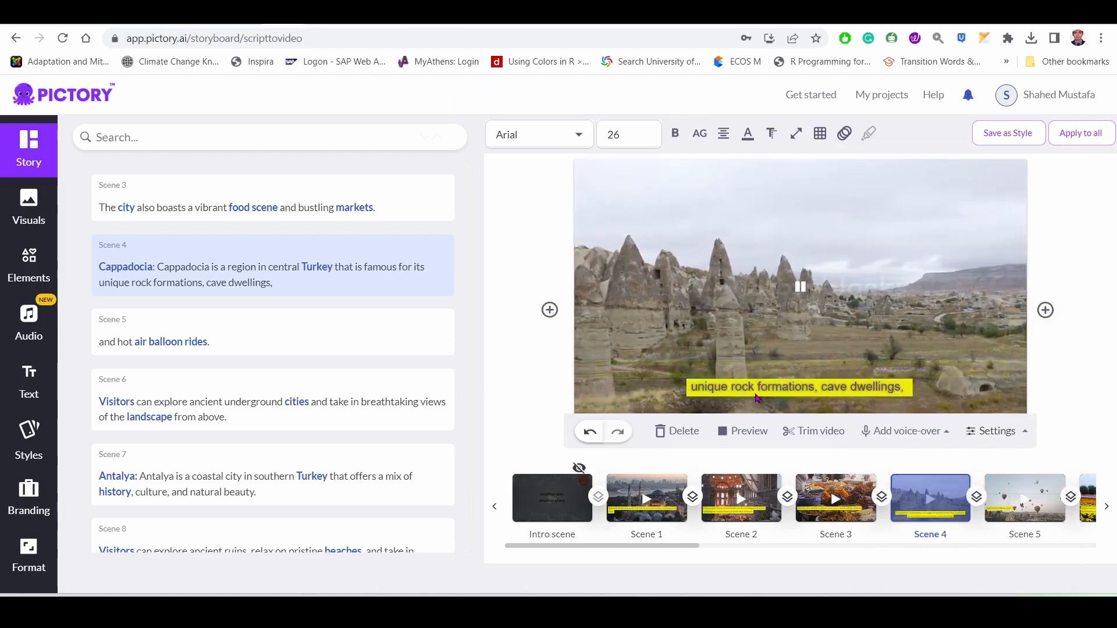
Set both the entry and exit animations of the scene 4 caption to None.
left_click(852, 359)
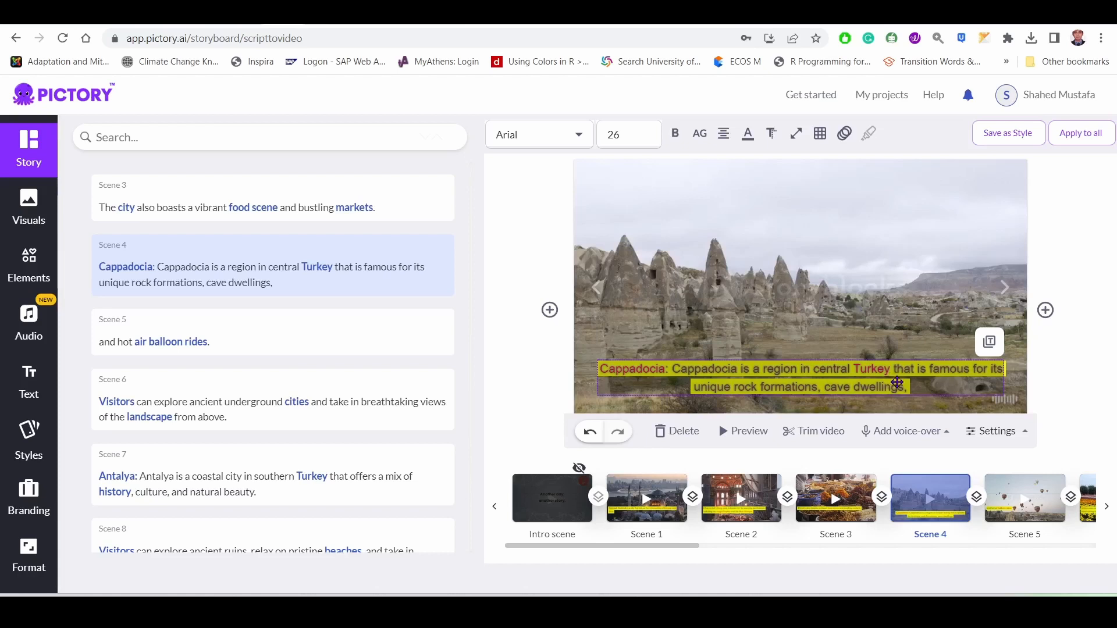
left_click(845, 133)
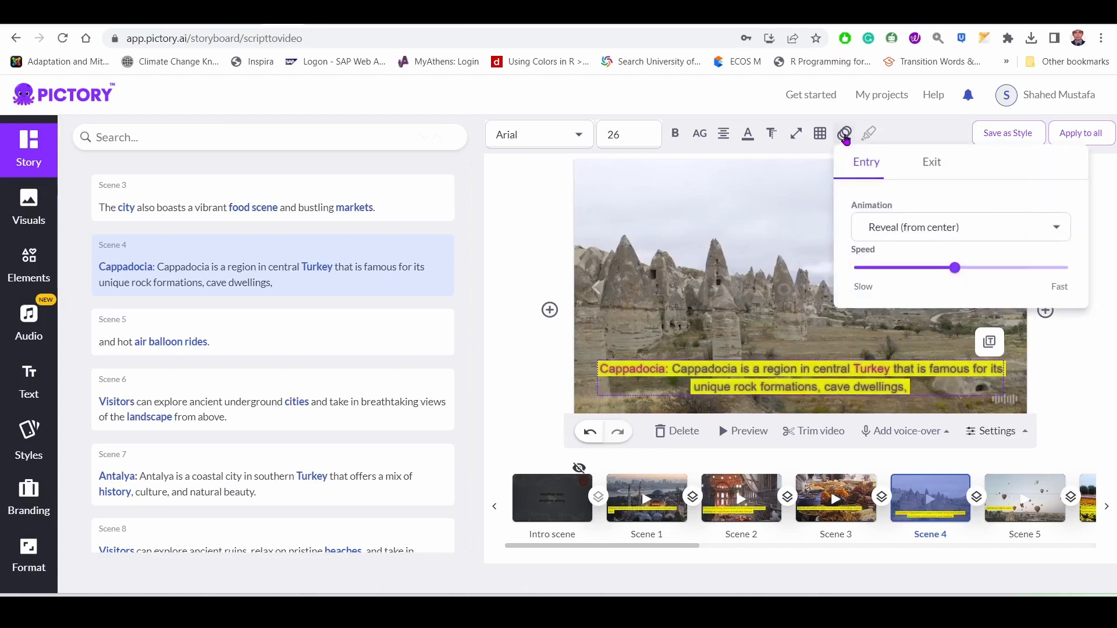
left_click(903, 227)
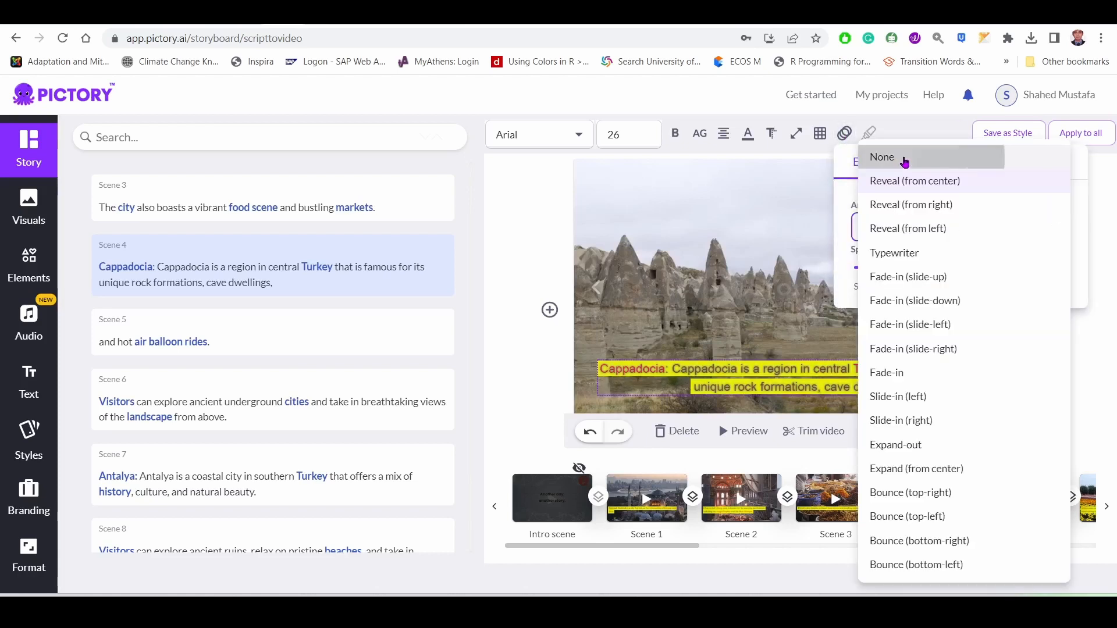
left_click(896, 157)
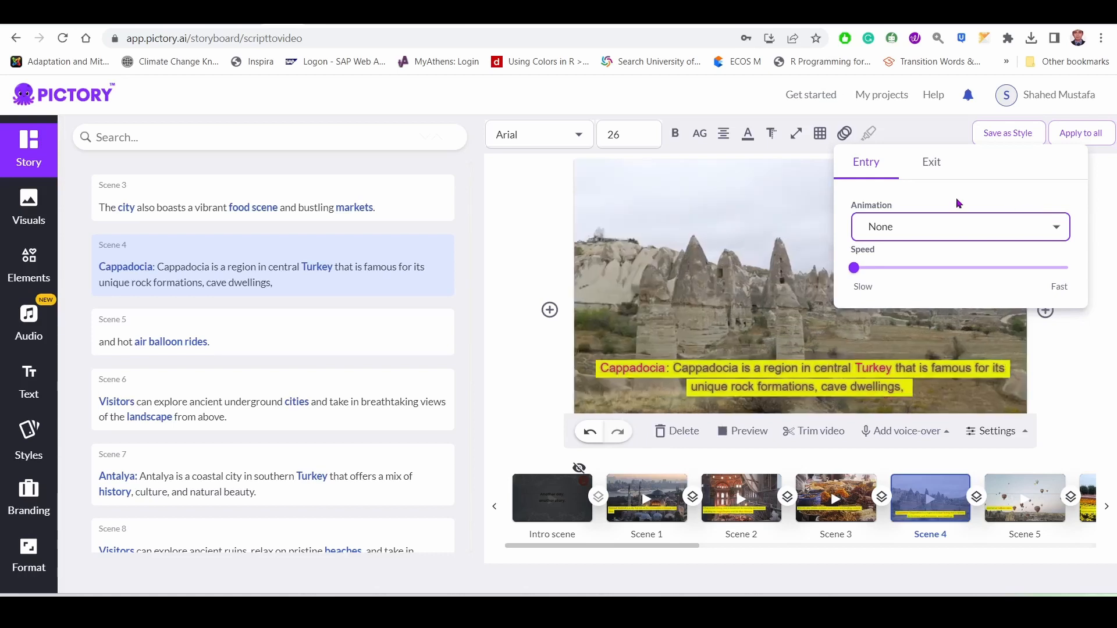
left_click(934, 166)
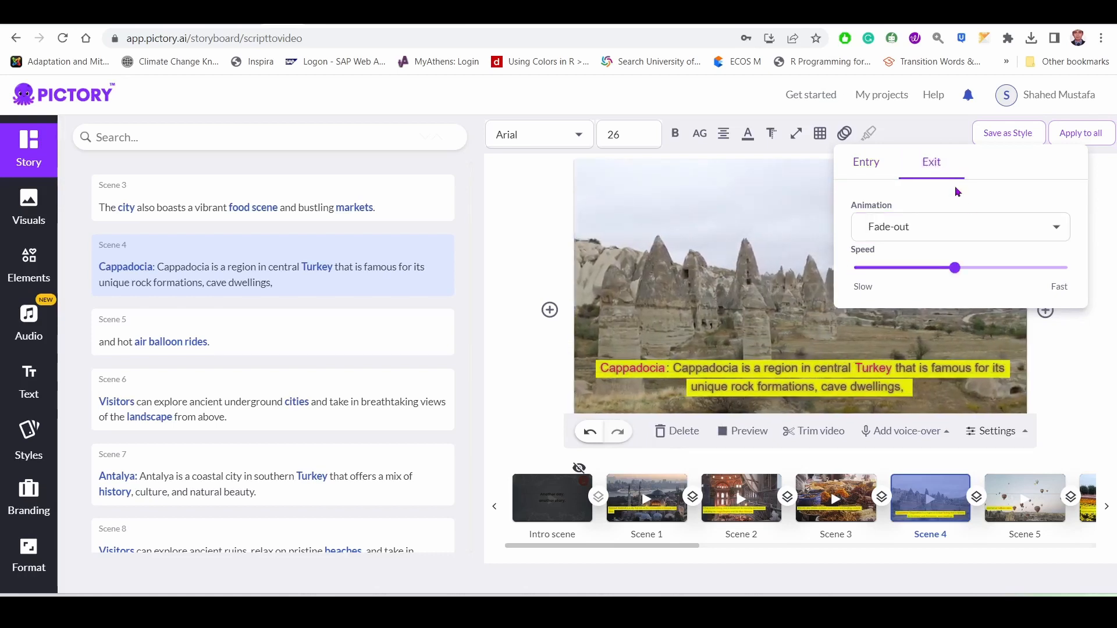
left_click(954, 232)
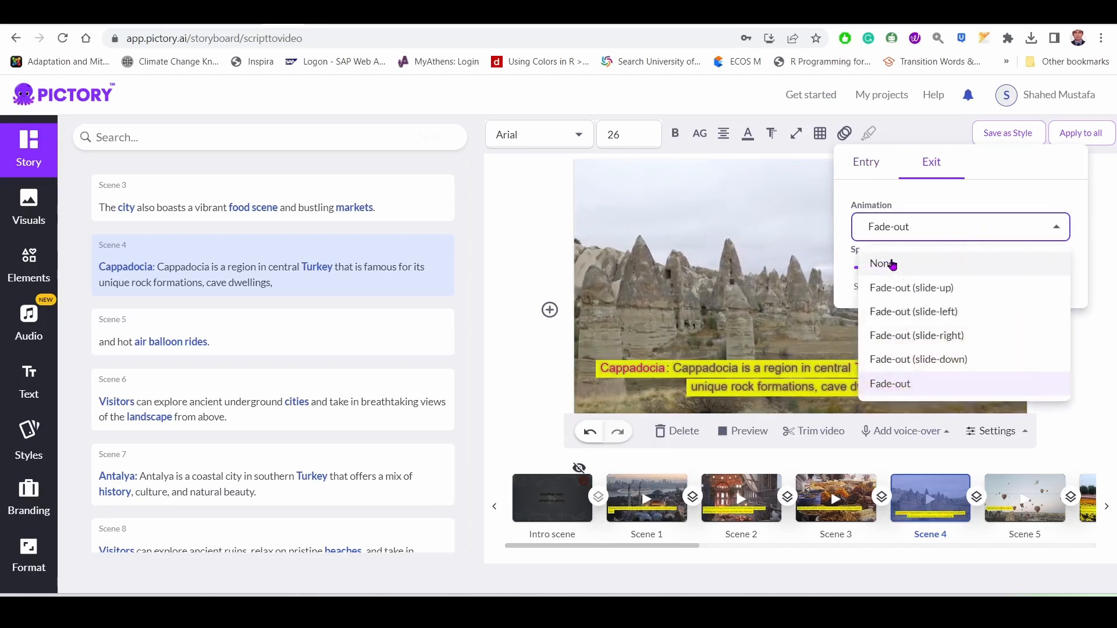
left_click(956, 265)
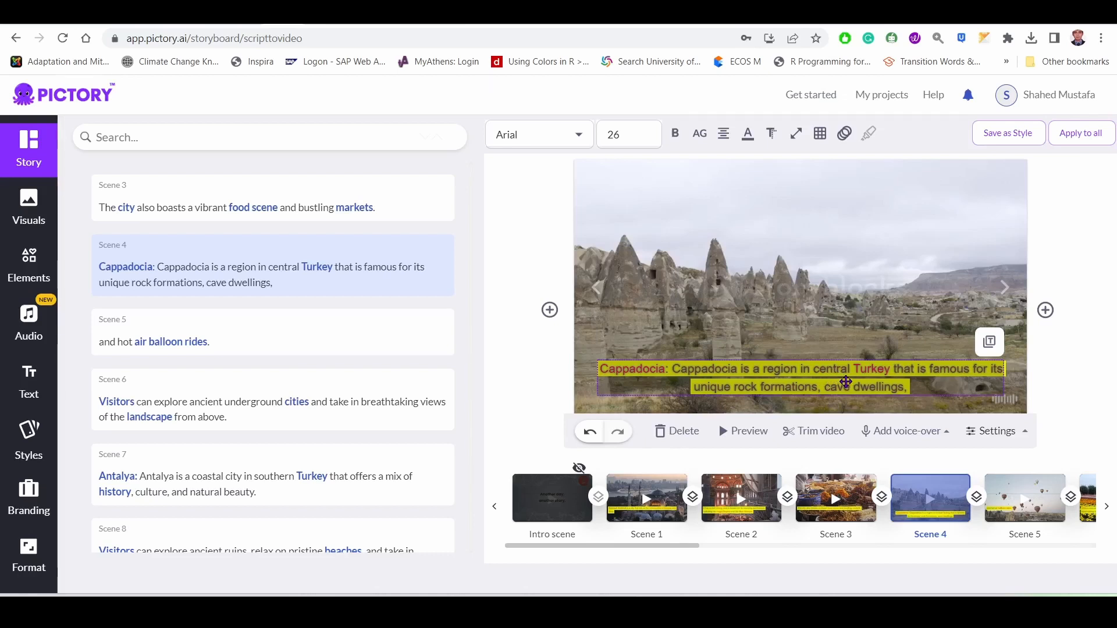
Save the scene 4 caption's formatting as a new style named "My Style-Yellow".
left_click(845, 379)
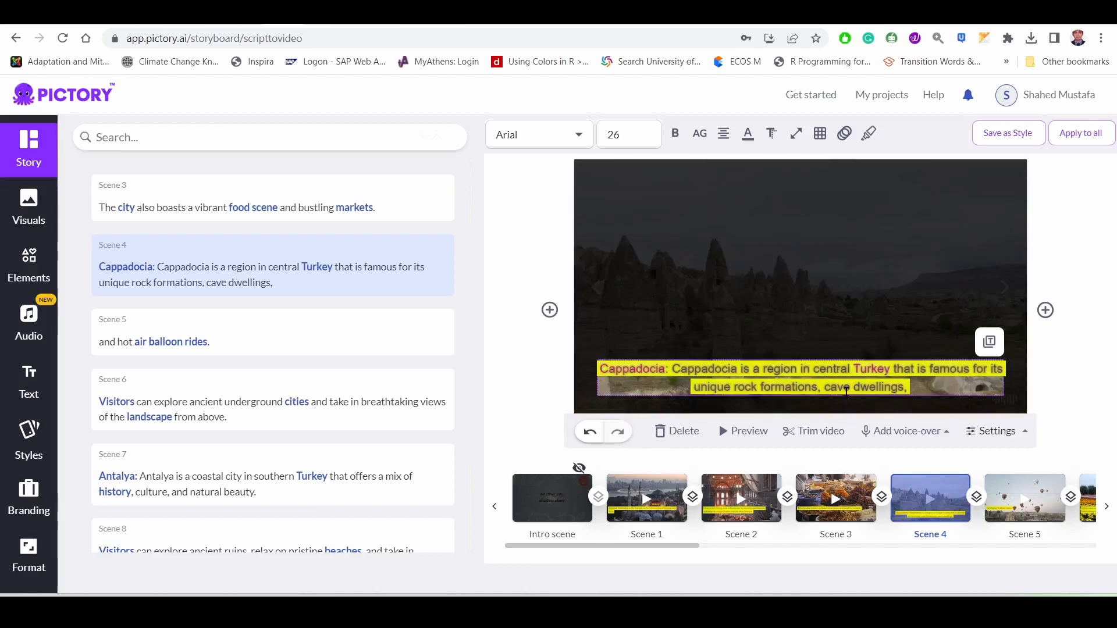
left_click(527, 386)
left_click(753, 382)
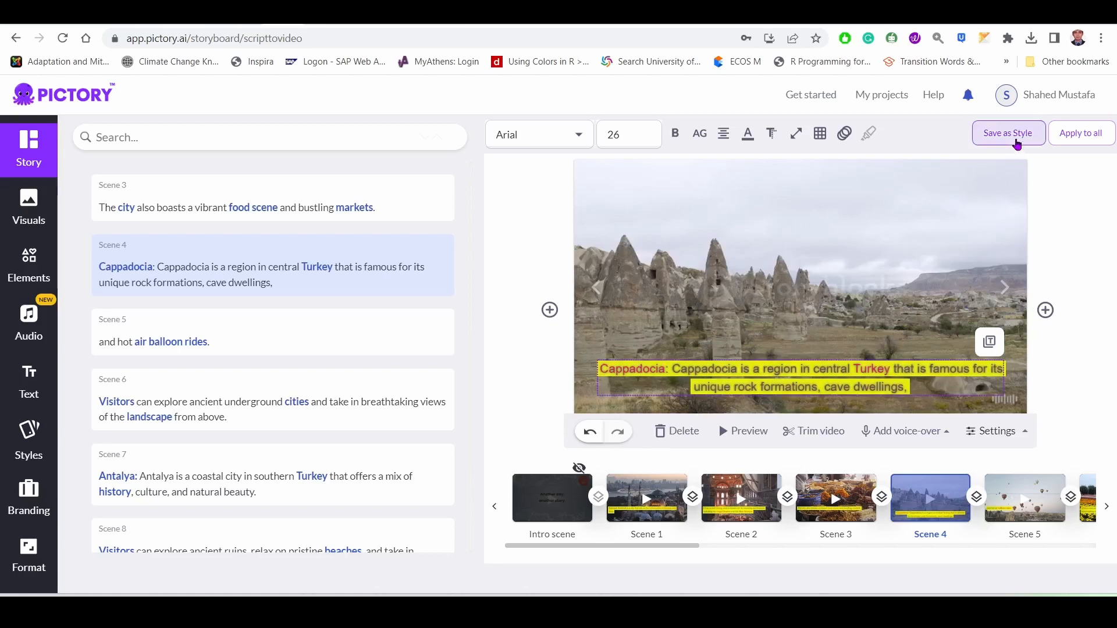
left_click(1016, 136)
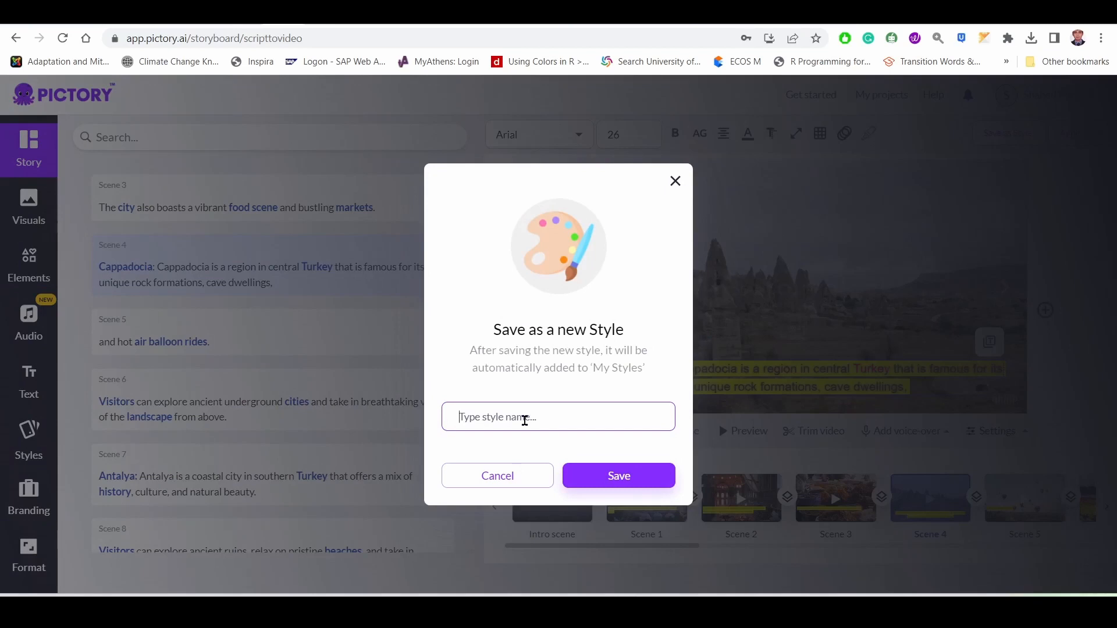
type("My Style-Yellow")
left_click(640, 474)
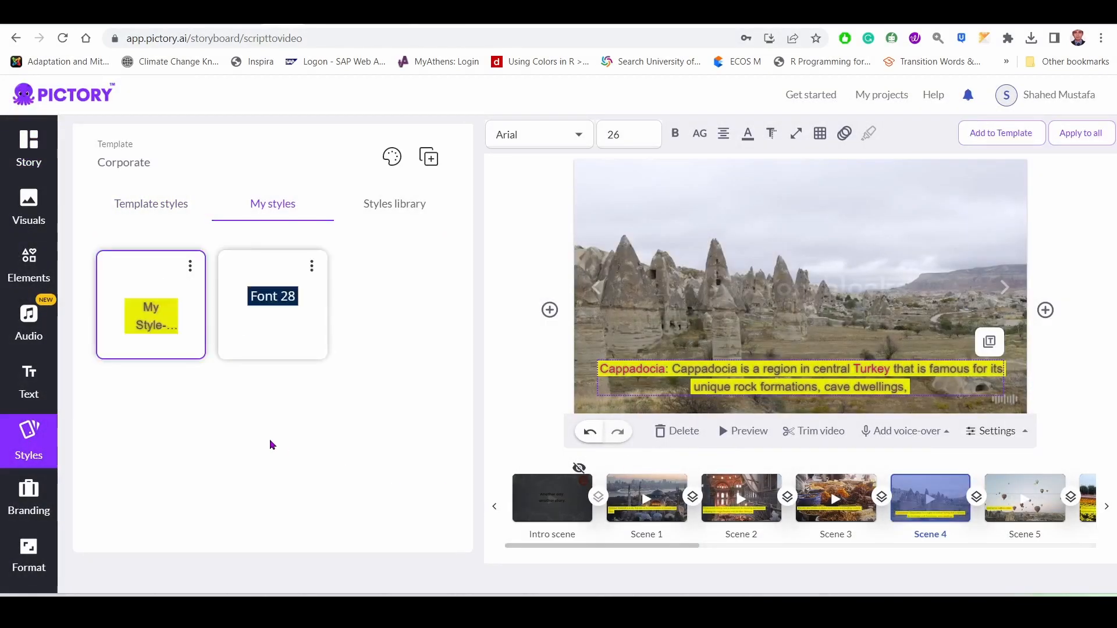
Look through the template styles and the styles library, and return to the custom saved styles.
mouse_move(152, 331)
left_click(149, 217)
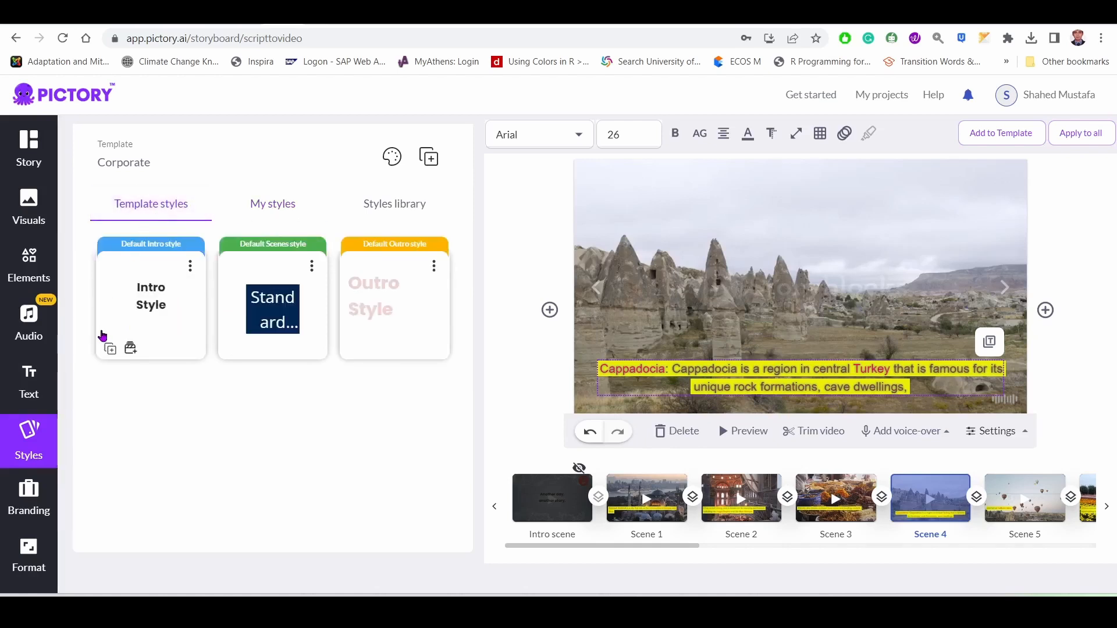
left_click(375, 212)
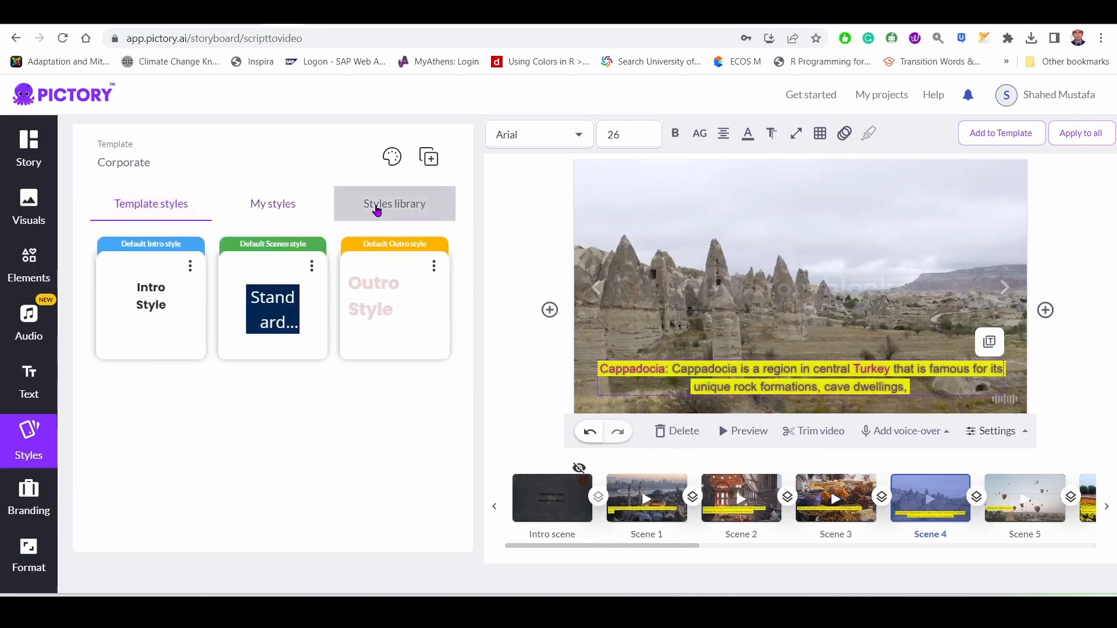
scroll(223, 500, "down", 9)
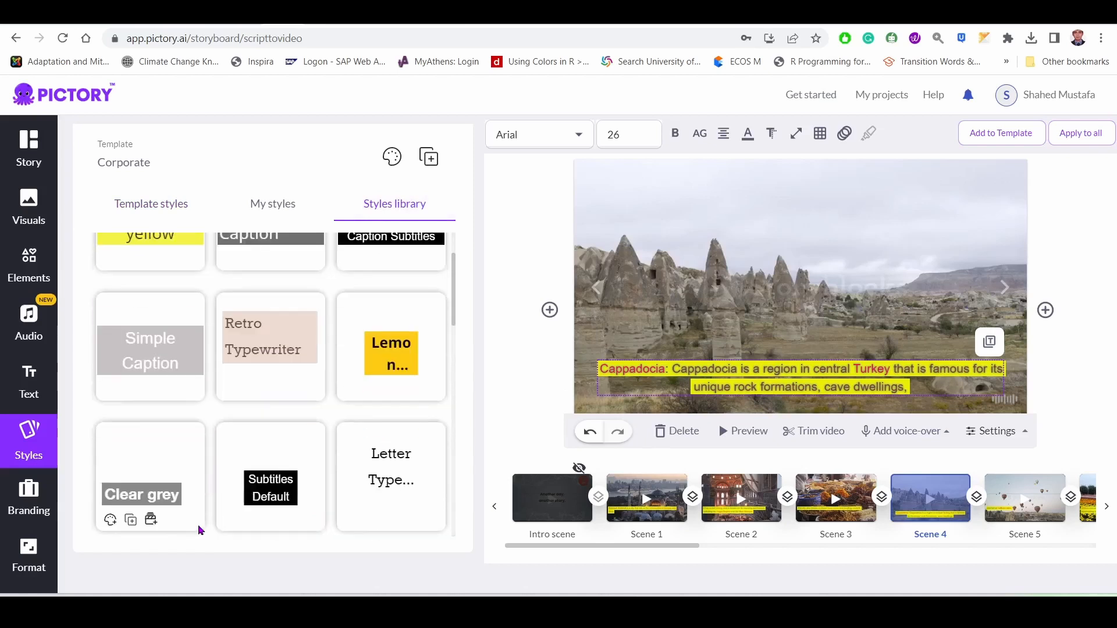
scroll(229, 501, "up", 9)
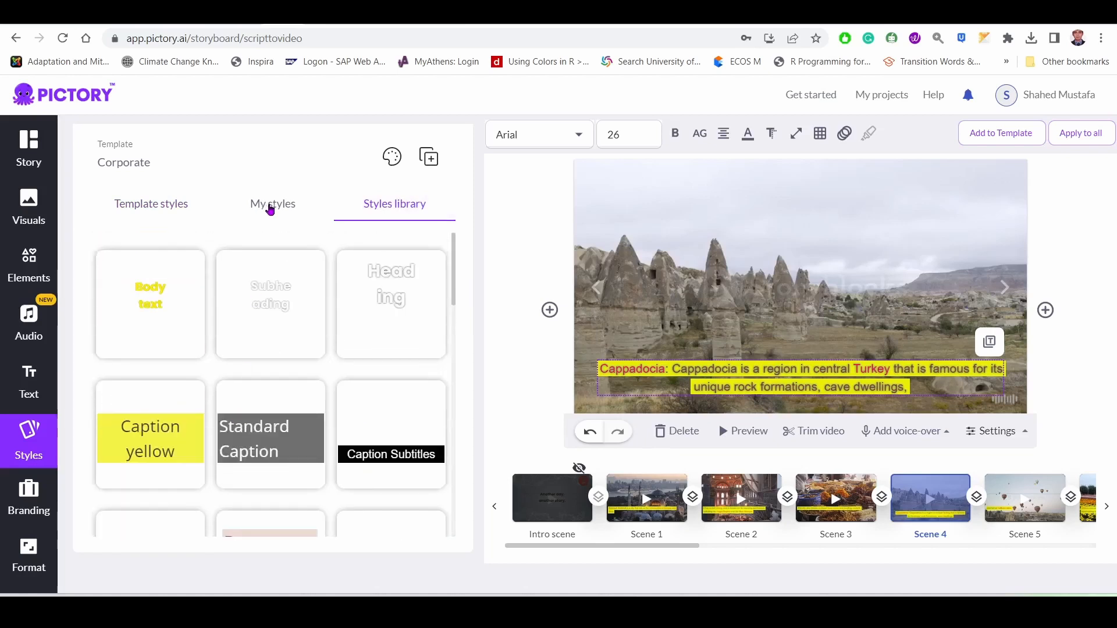
left_click(271, 213)
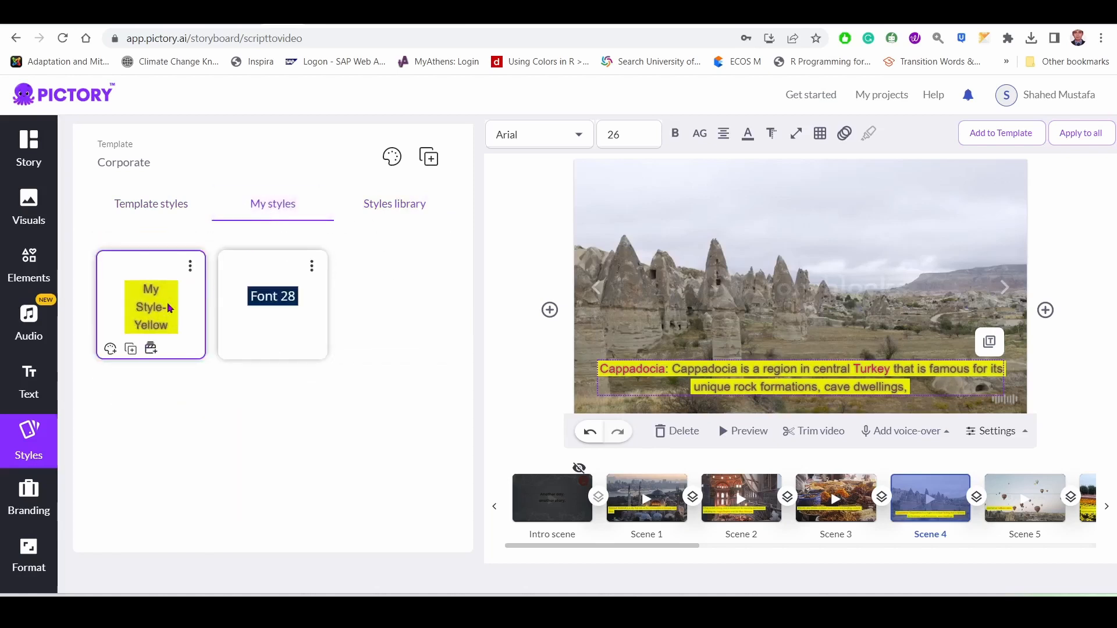
Look over the template styles and the intro branding options, and return to the custom saved styles.
left_click(150, 211)
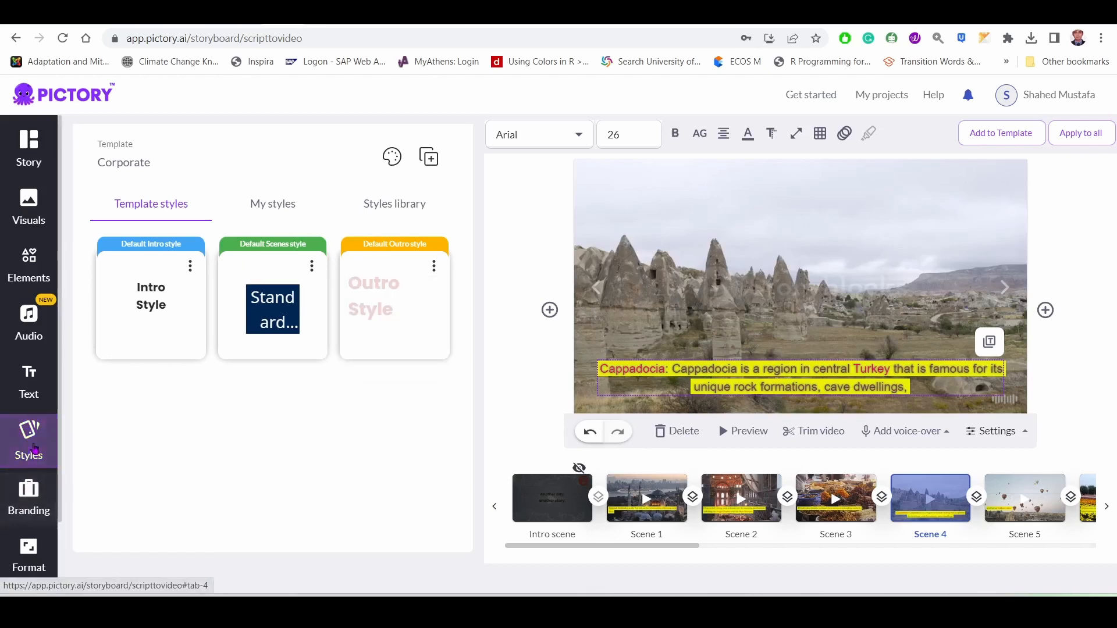
left_click(28, 495)
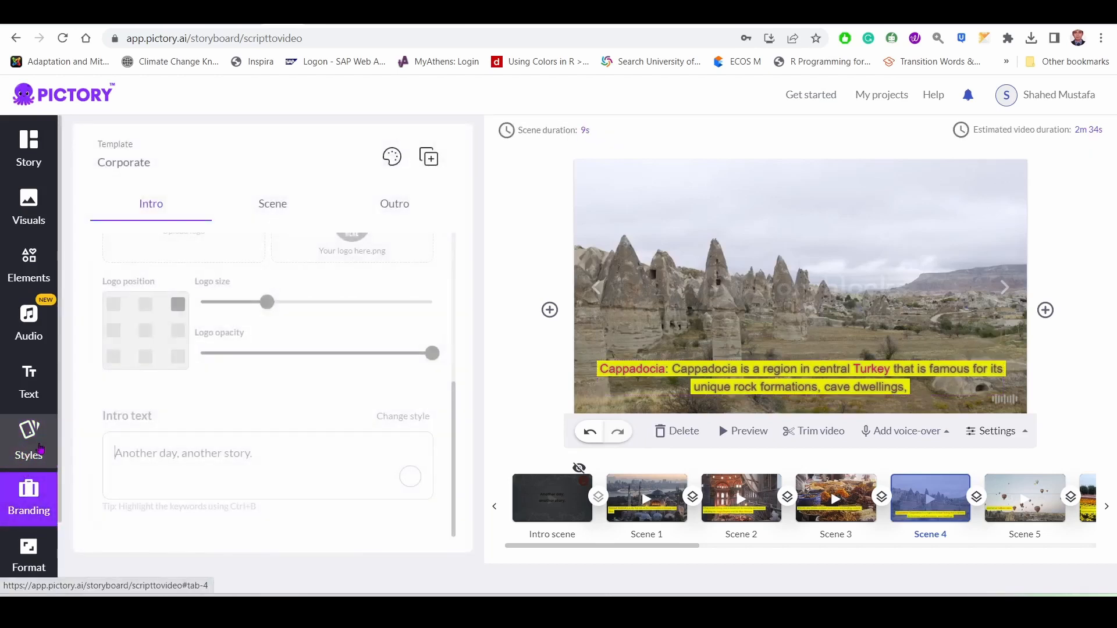
left_click(22, 454)
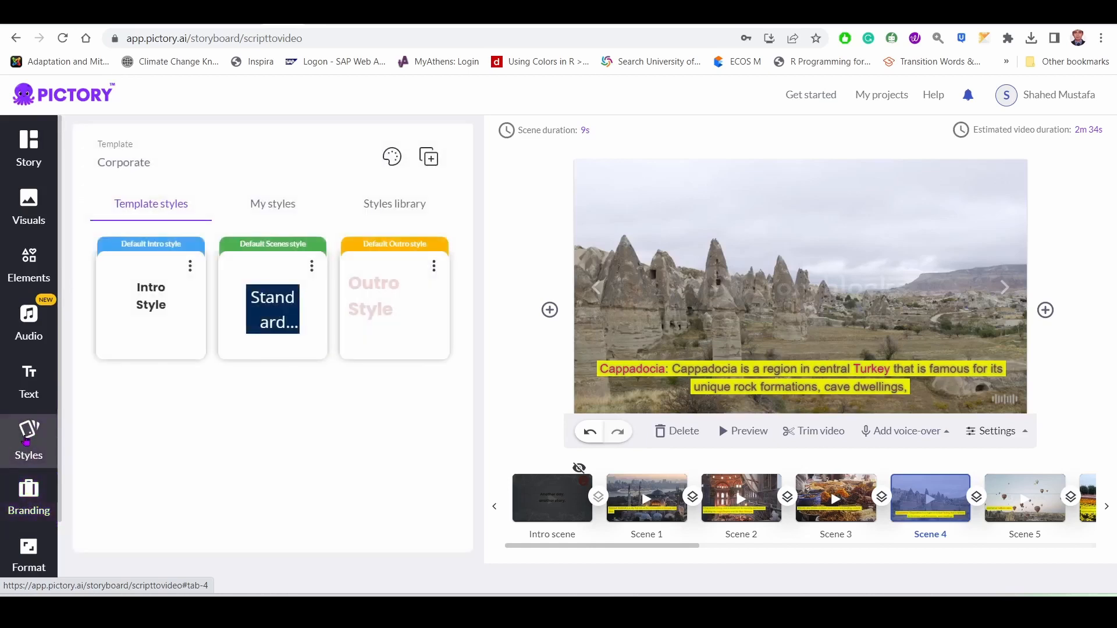
left_click(265, 209)
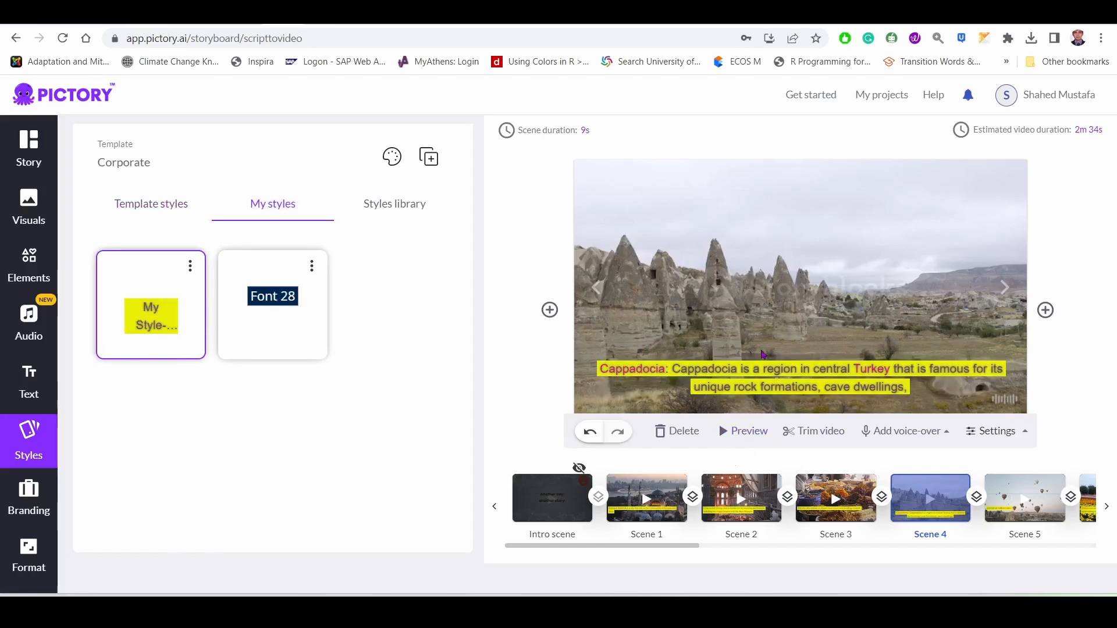
Change the scene 4 caption's background color to blue, and reapply the saved style "My Style-Yellow" to the caption.
left_click(758, 372)
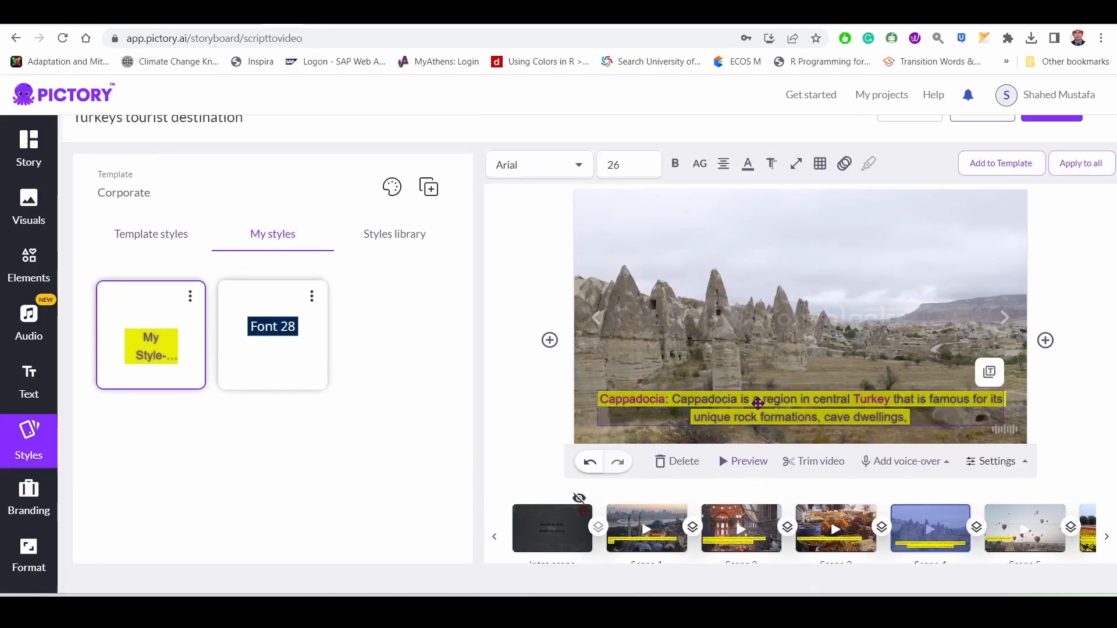
left_click(749, 165)
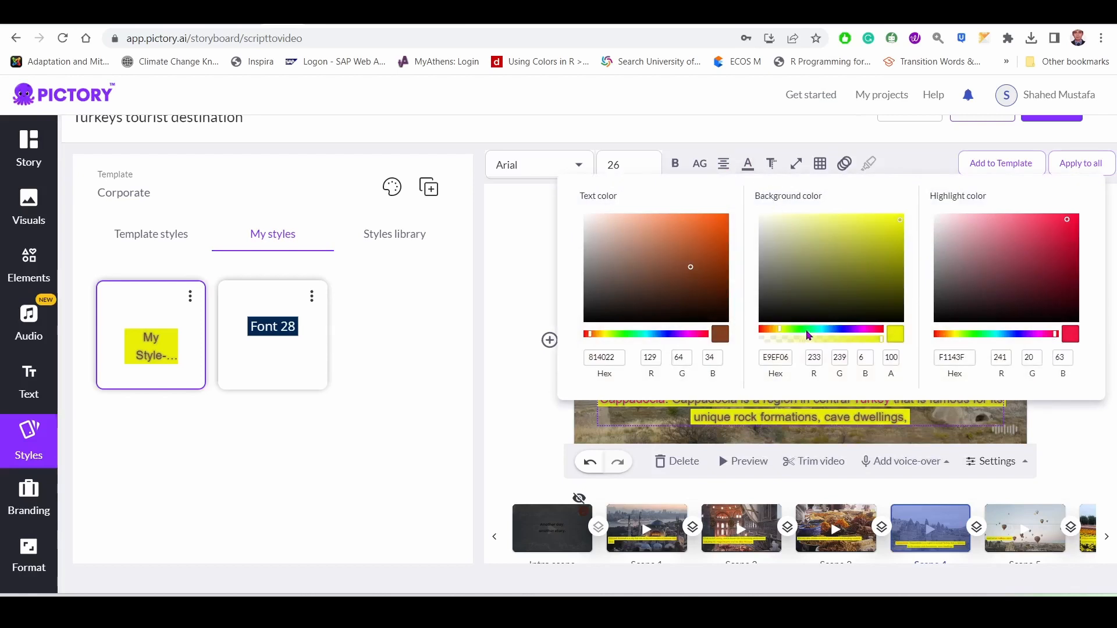
left_click(836, 332)
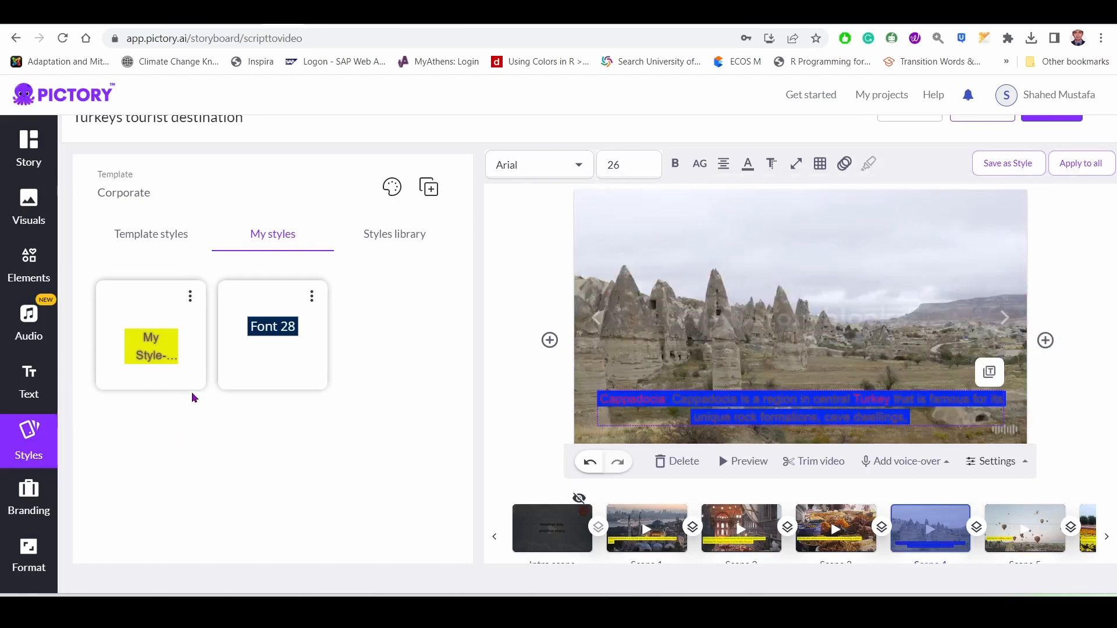
mouse_move(146, 366)
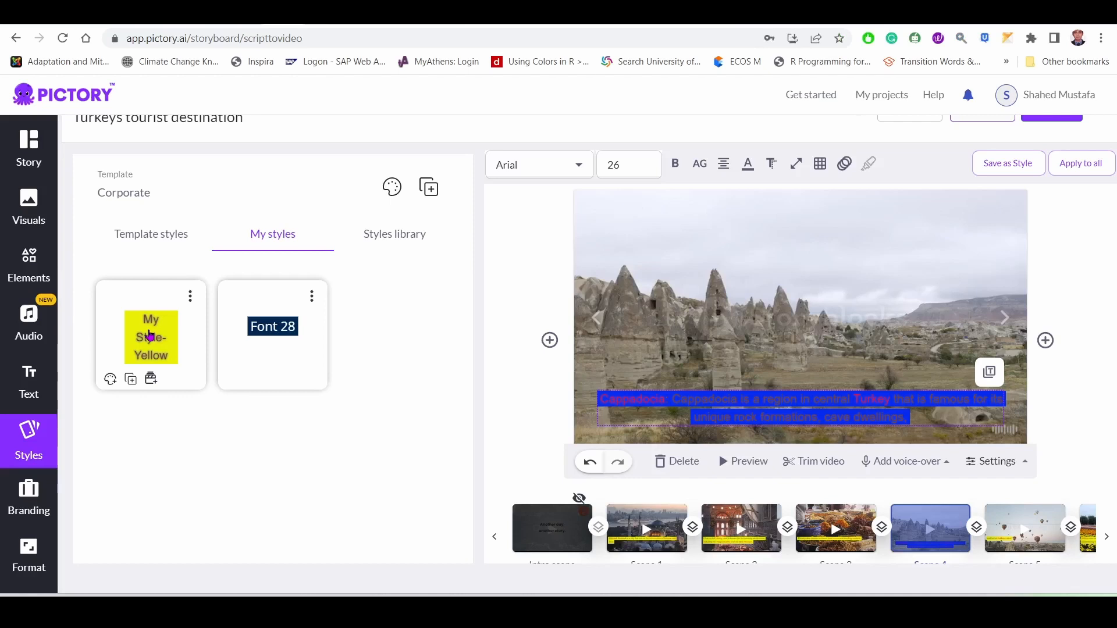
left_click(150, 335)
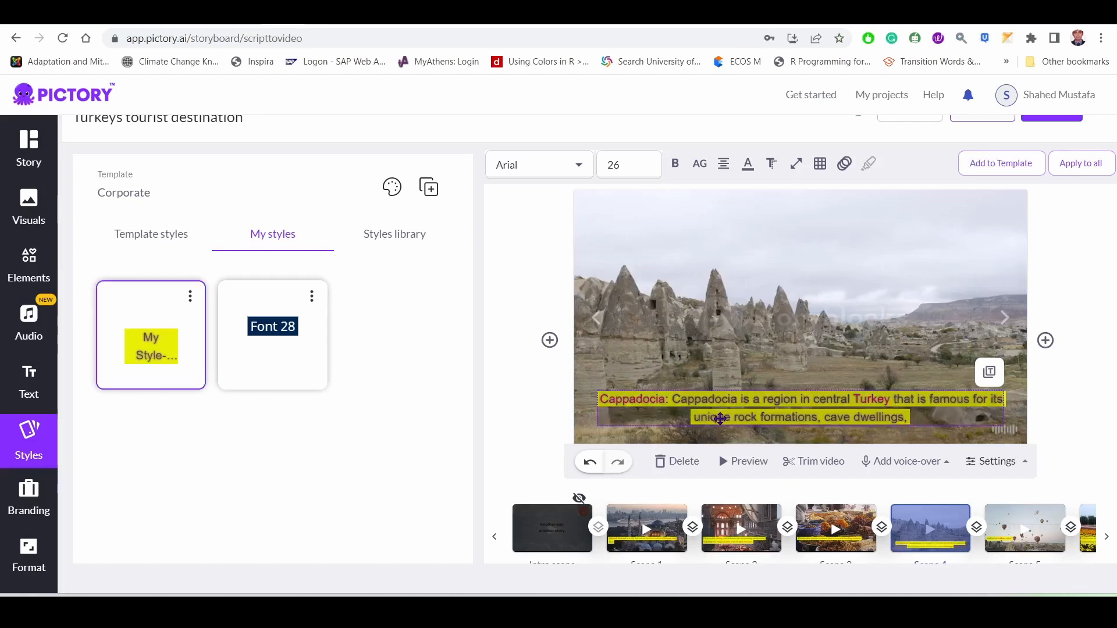